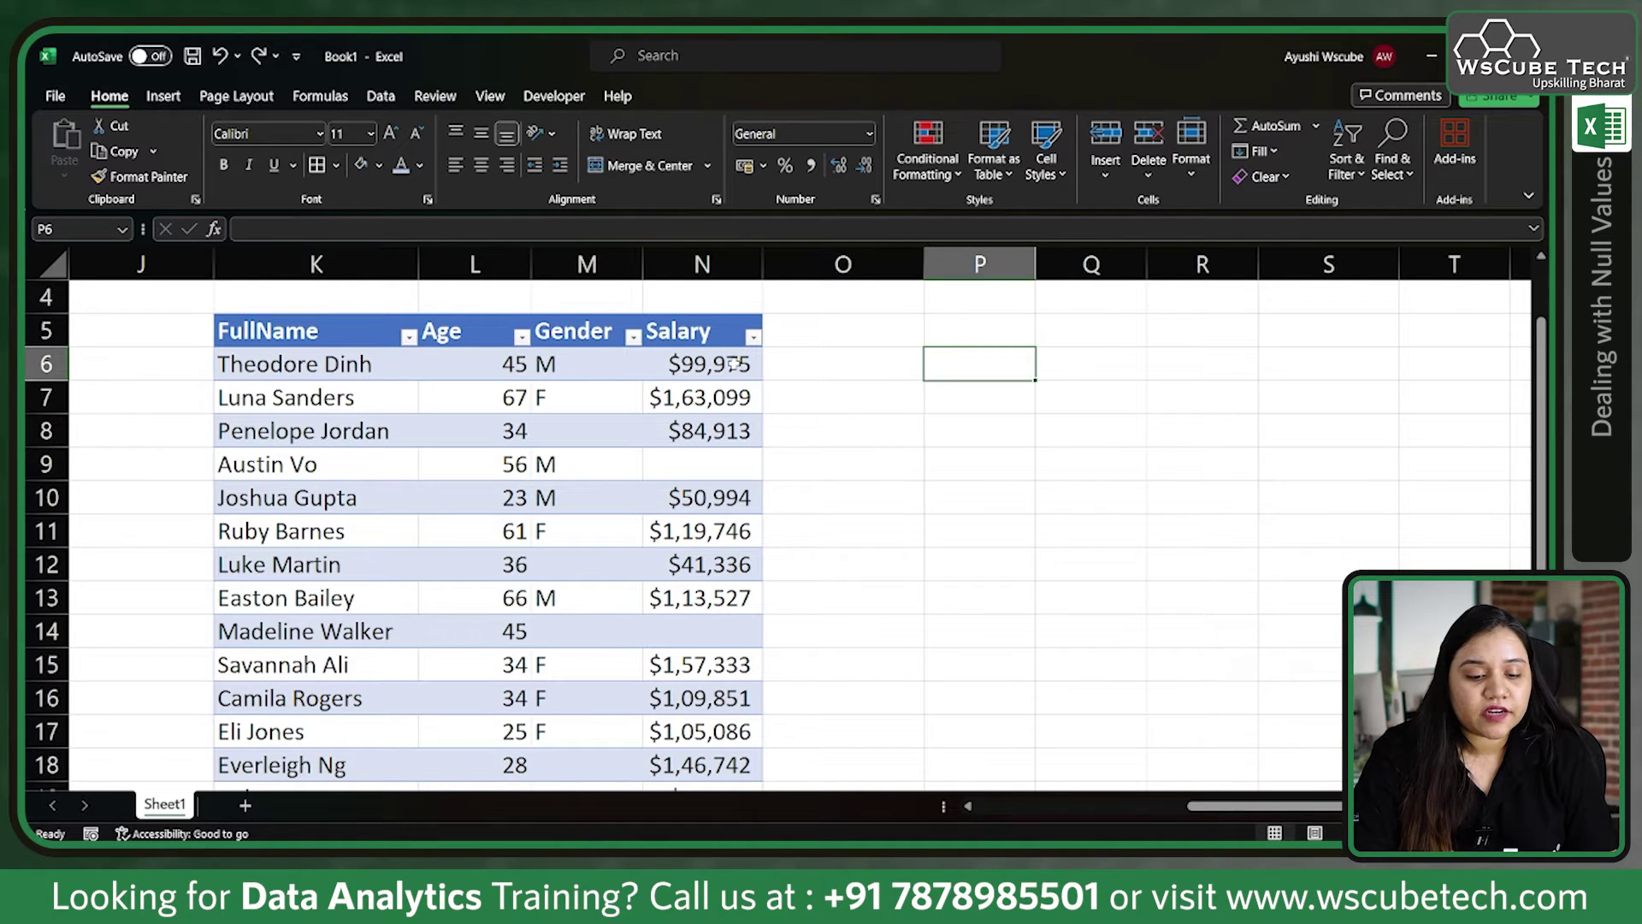
Step: Scroll through the employee table and select its data body
{"action": "scroll", "coordinate": [649, 513], "scroll_direction": "down", "scroll_amount": 1}
{"action": "scroll", "coordinate": [585, 673], "scroll_direction": "up", "scroll_amount": 1}
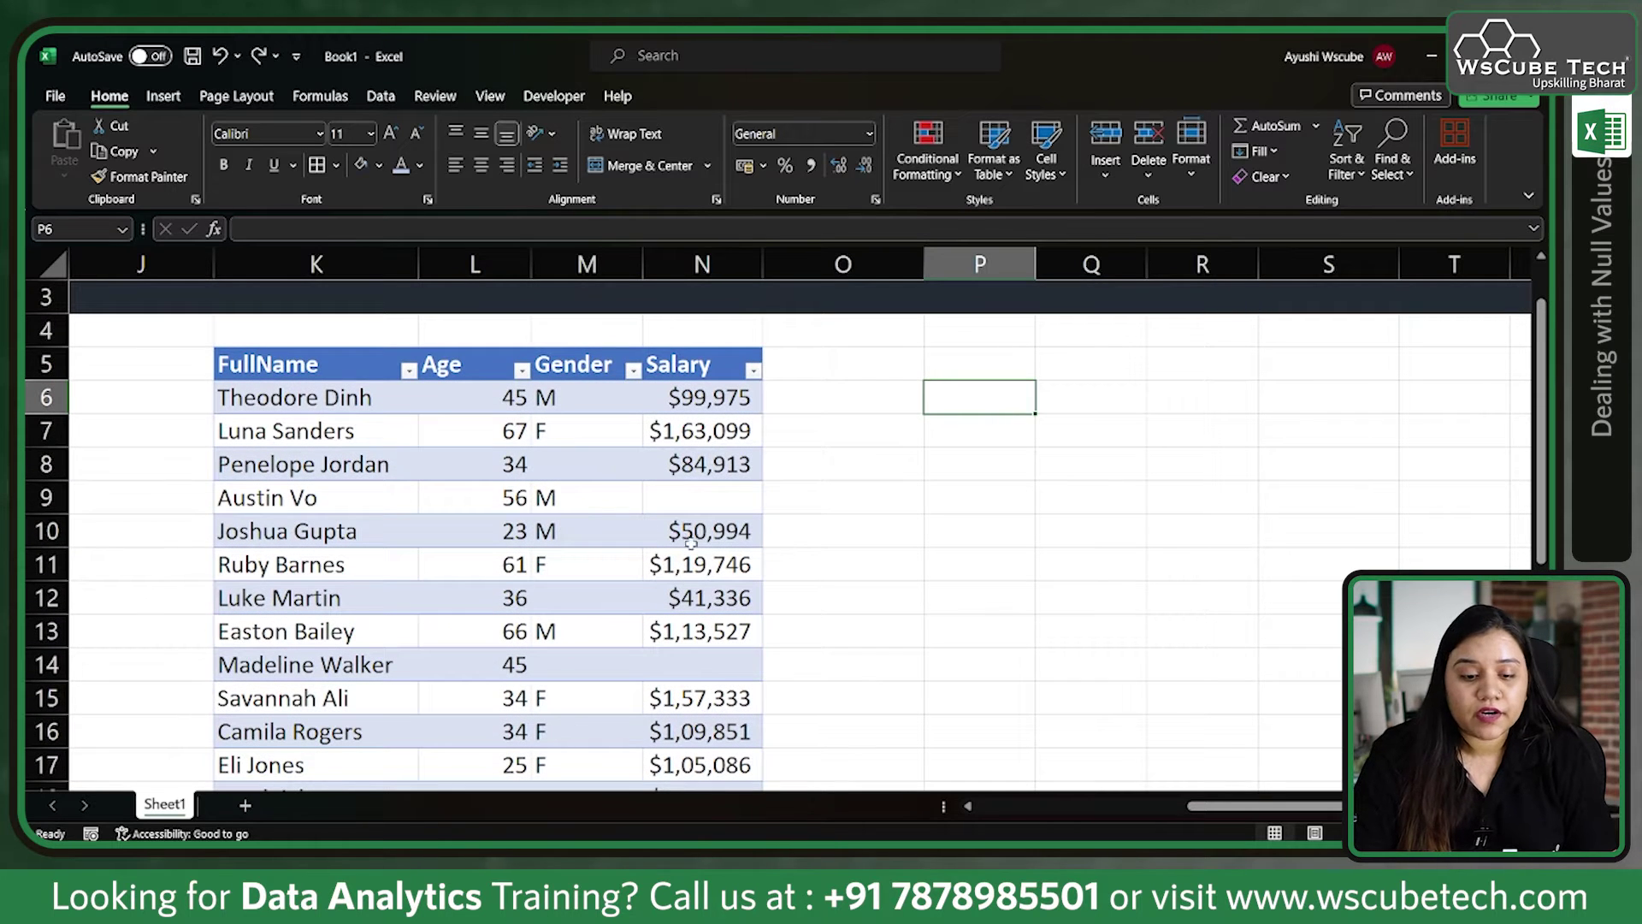
{"action": "scroll", "coordinate": [701, 741], "scroll_direction": "down", "scroll_amount": 1}
{"action": "scroll", "coordinate": [702, 741], "scroll_direction": "down", "scroll_amount": 1}
{"action": "scroll", "coordinate": [667, 650], "scroll_direction": "up", "scroll_amount": 2}
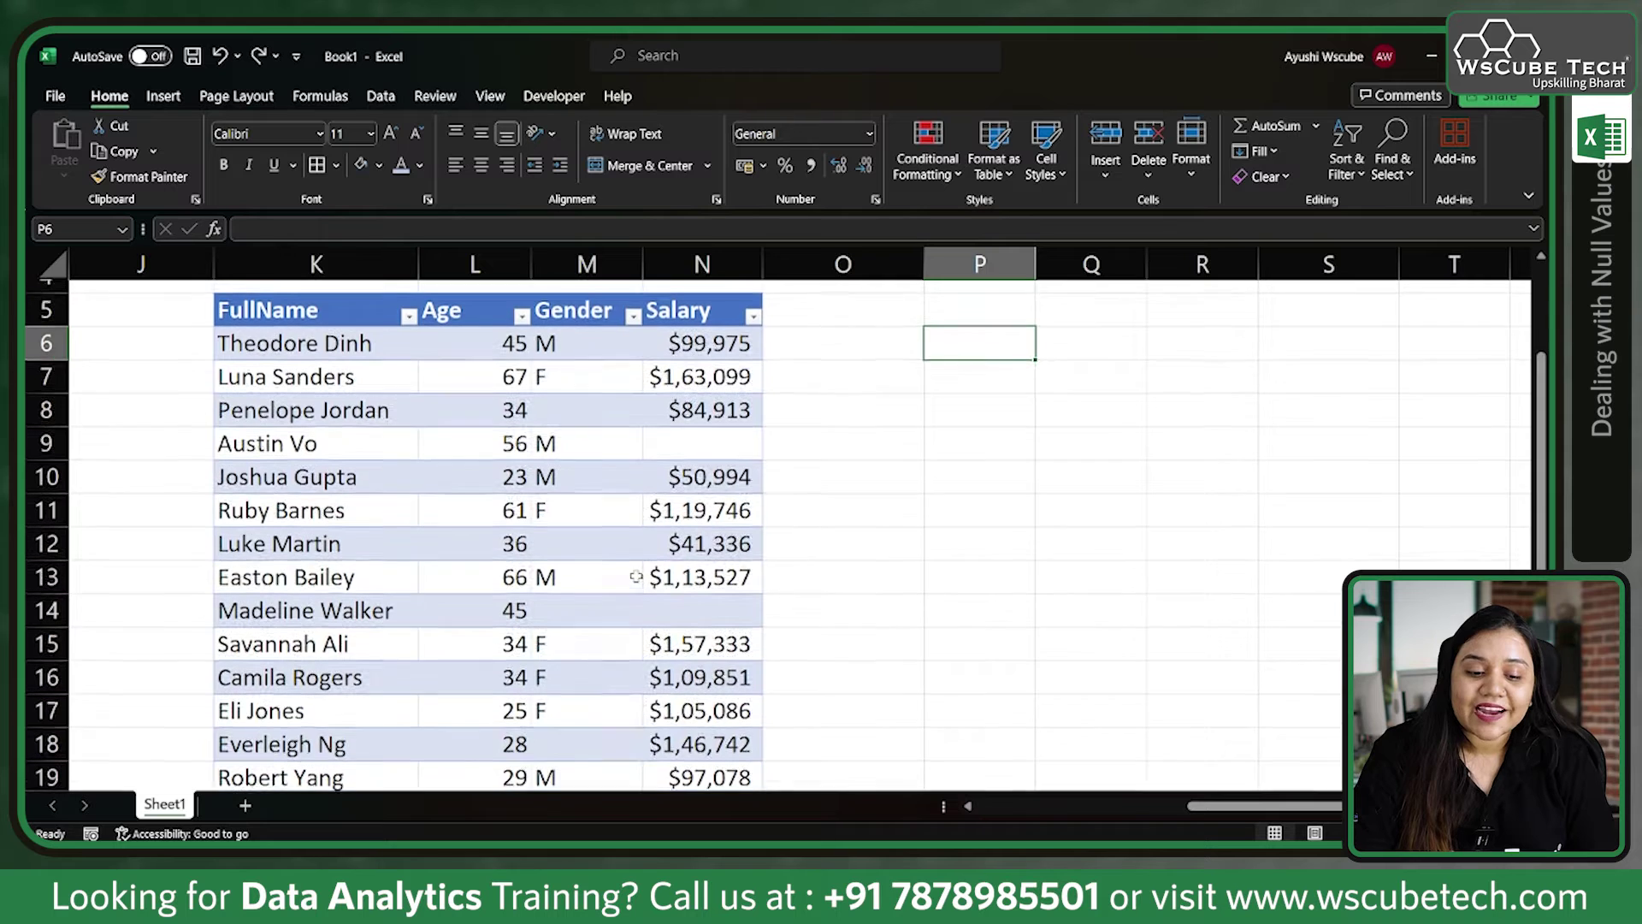
{"action": "scroll", "coordinate": [282, 432], "scroll_direction": "up", "scroll_amount": 2}
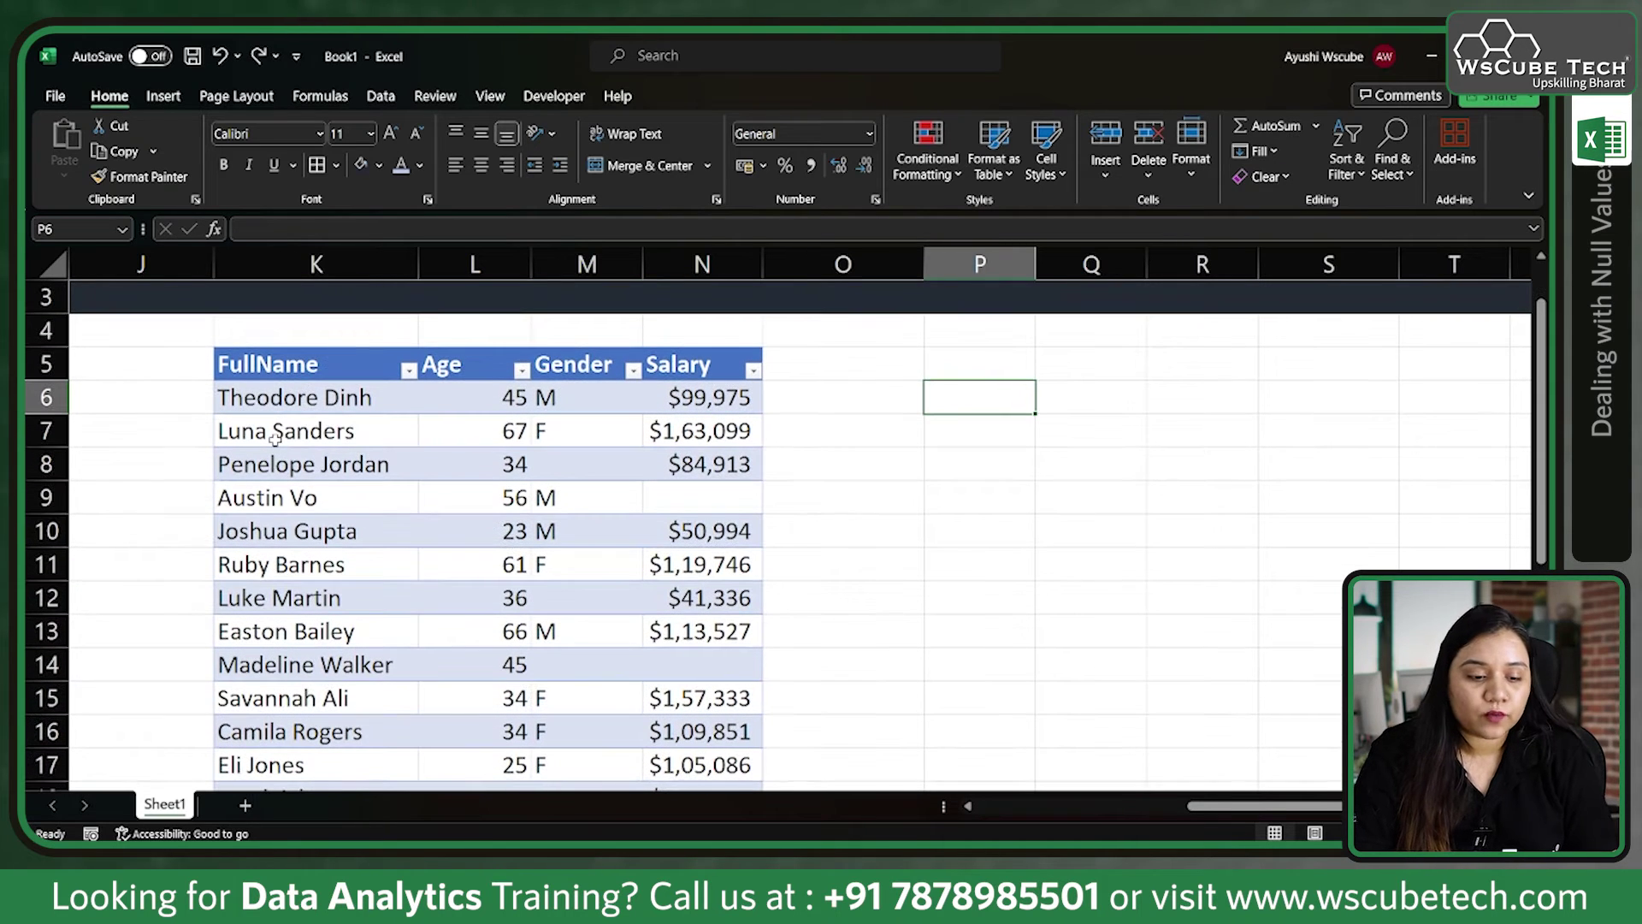
{"action": "left_click", "coordinate": [217, 347]}
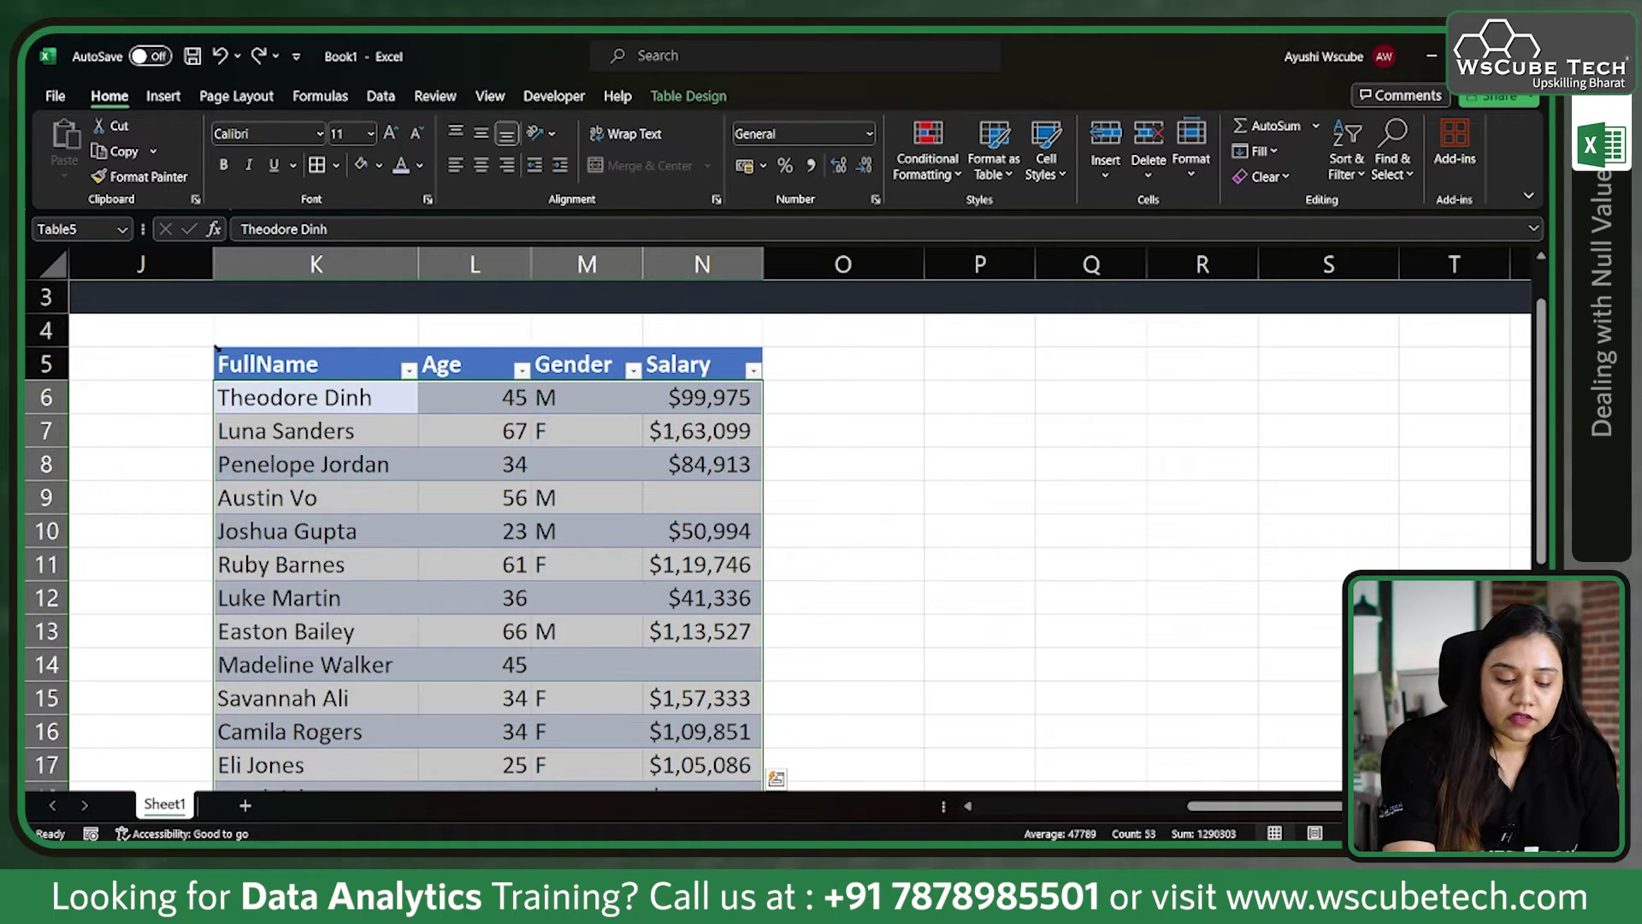
Step: Select the table's blank cells via Go To Special > Blanks and delete their rows
{"action": "key", "text": "ctrl+g"}
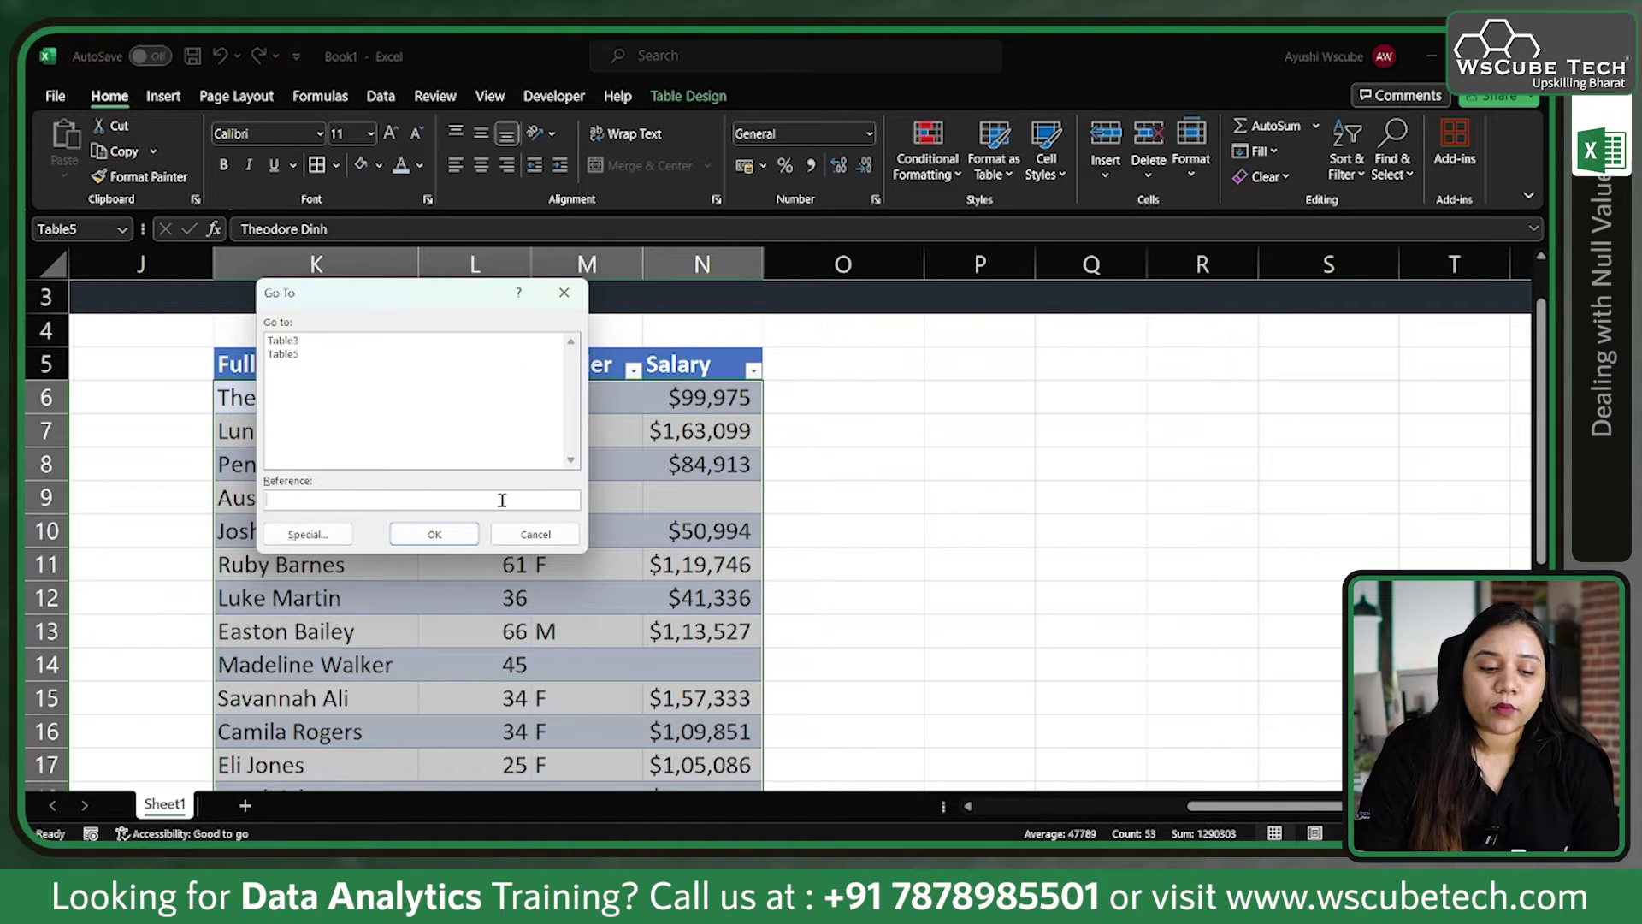
{"action": "left_click", "coordinate": [327, 552]}
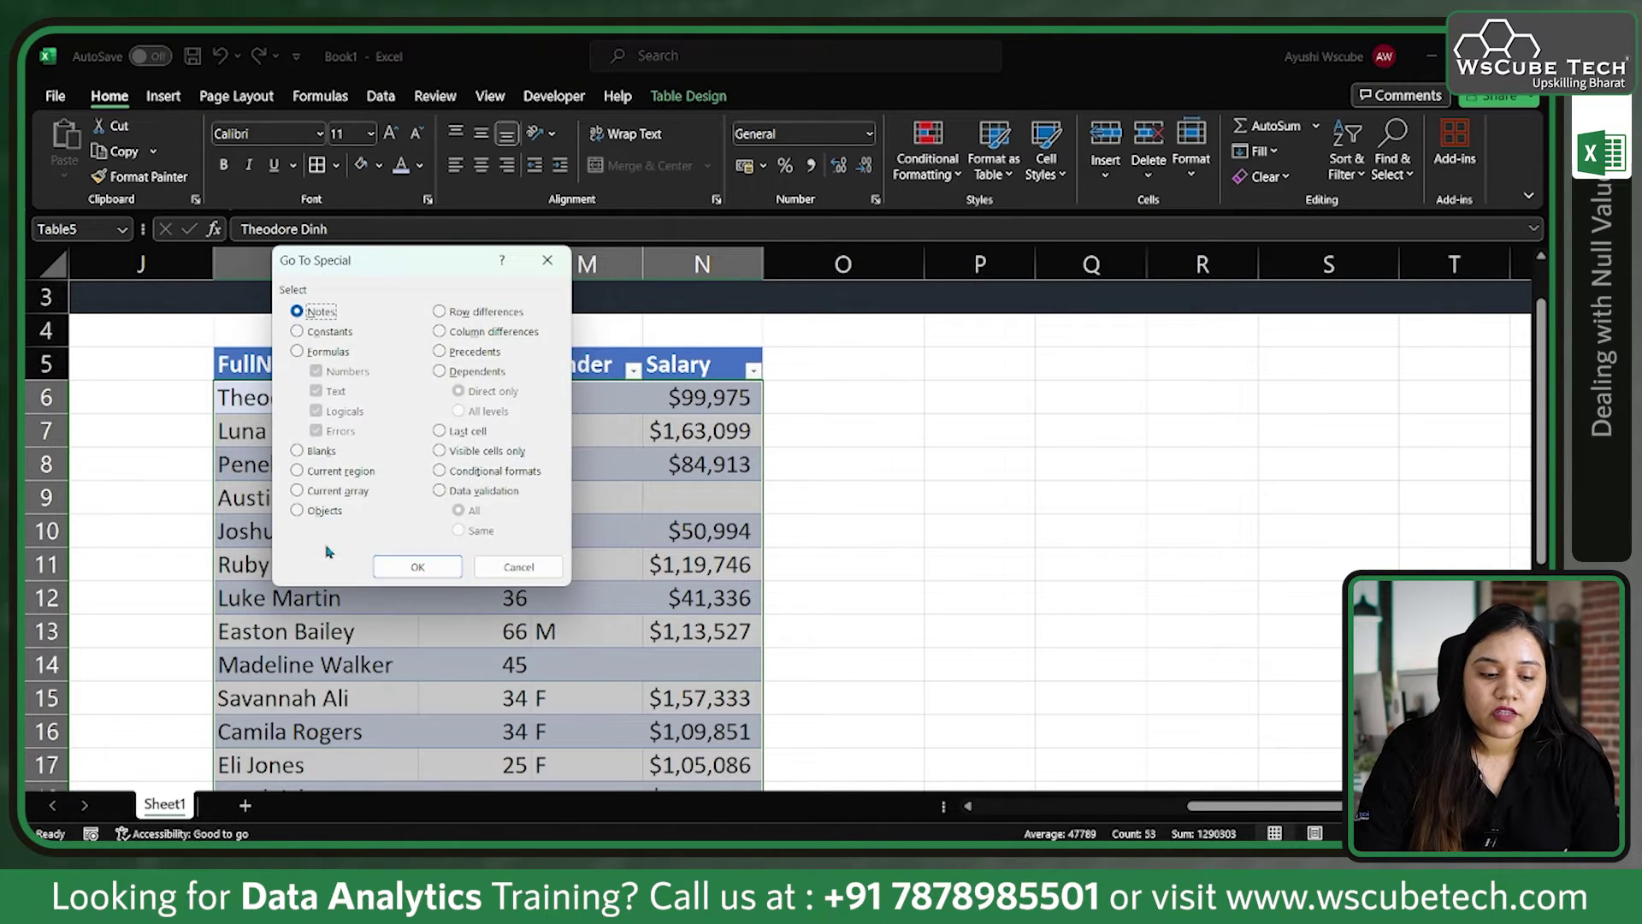
{"action": "left_click", "coordinate": [298, 452]}
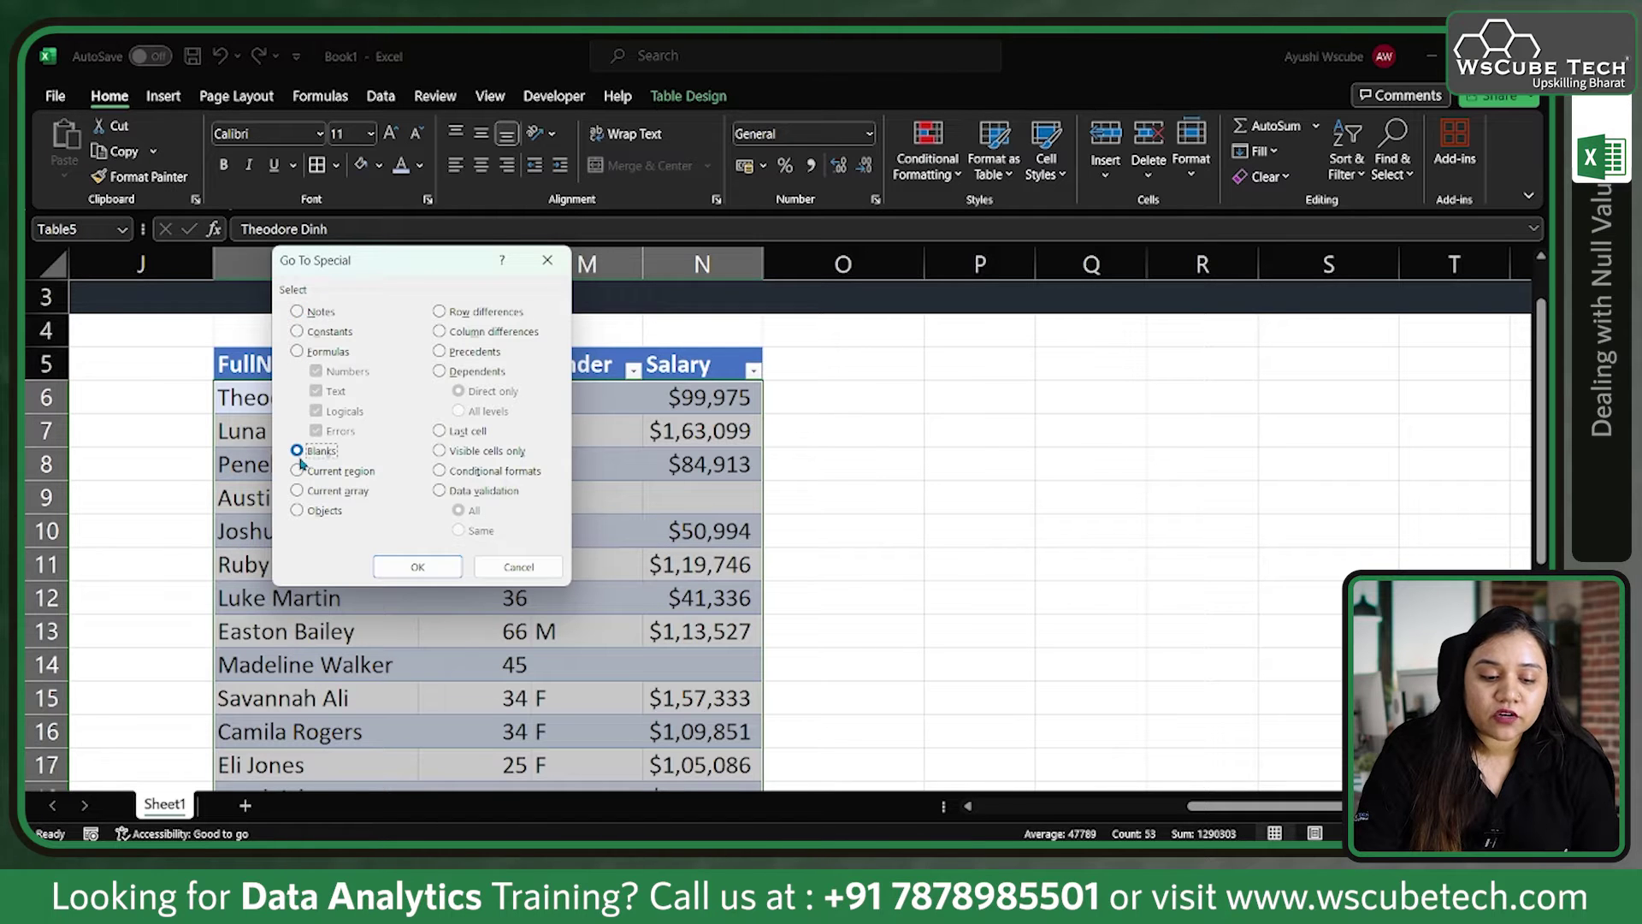
{"action": "left_click", "coordinate": [417, 567]}
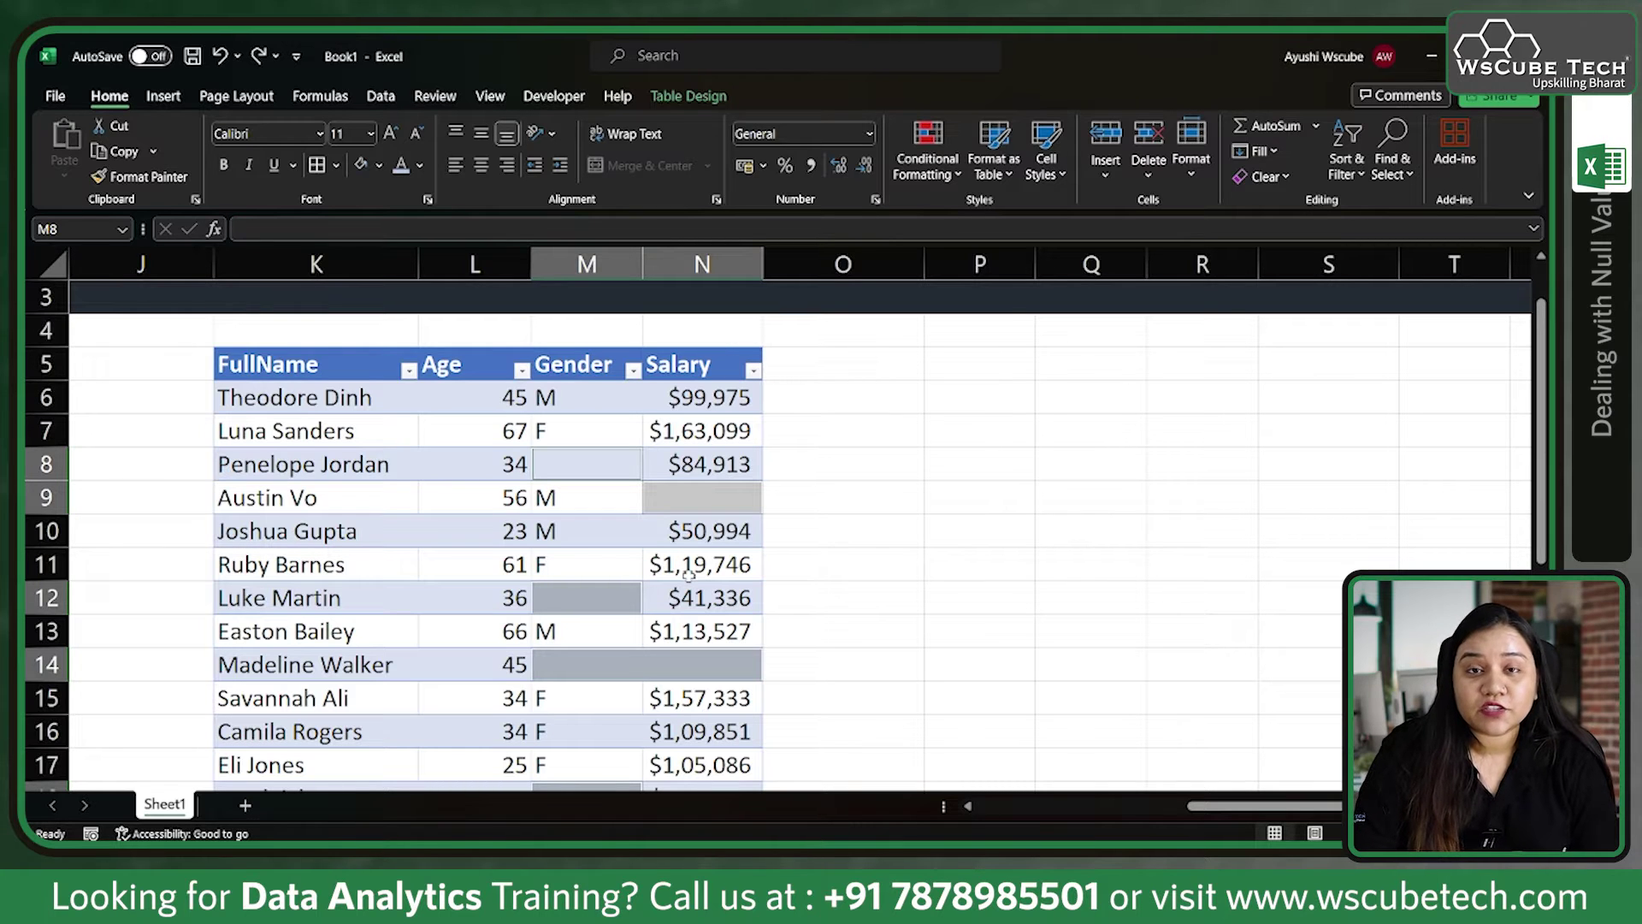
{"action": "left_click", "coordinate": [1148, 141]}
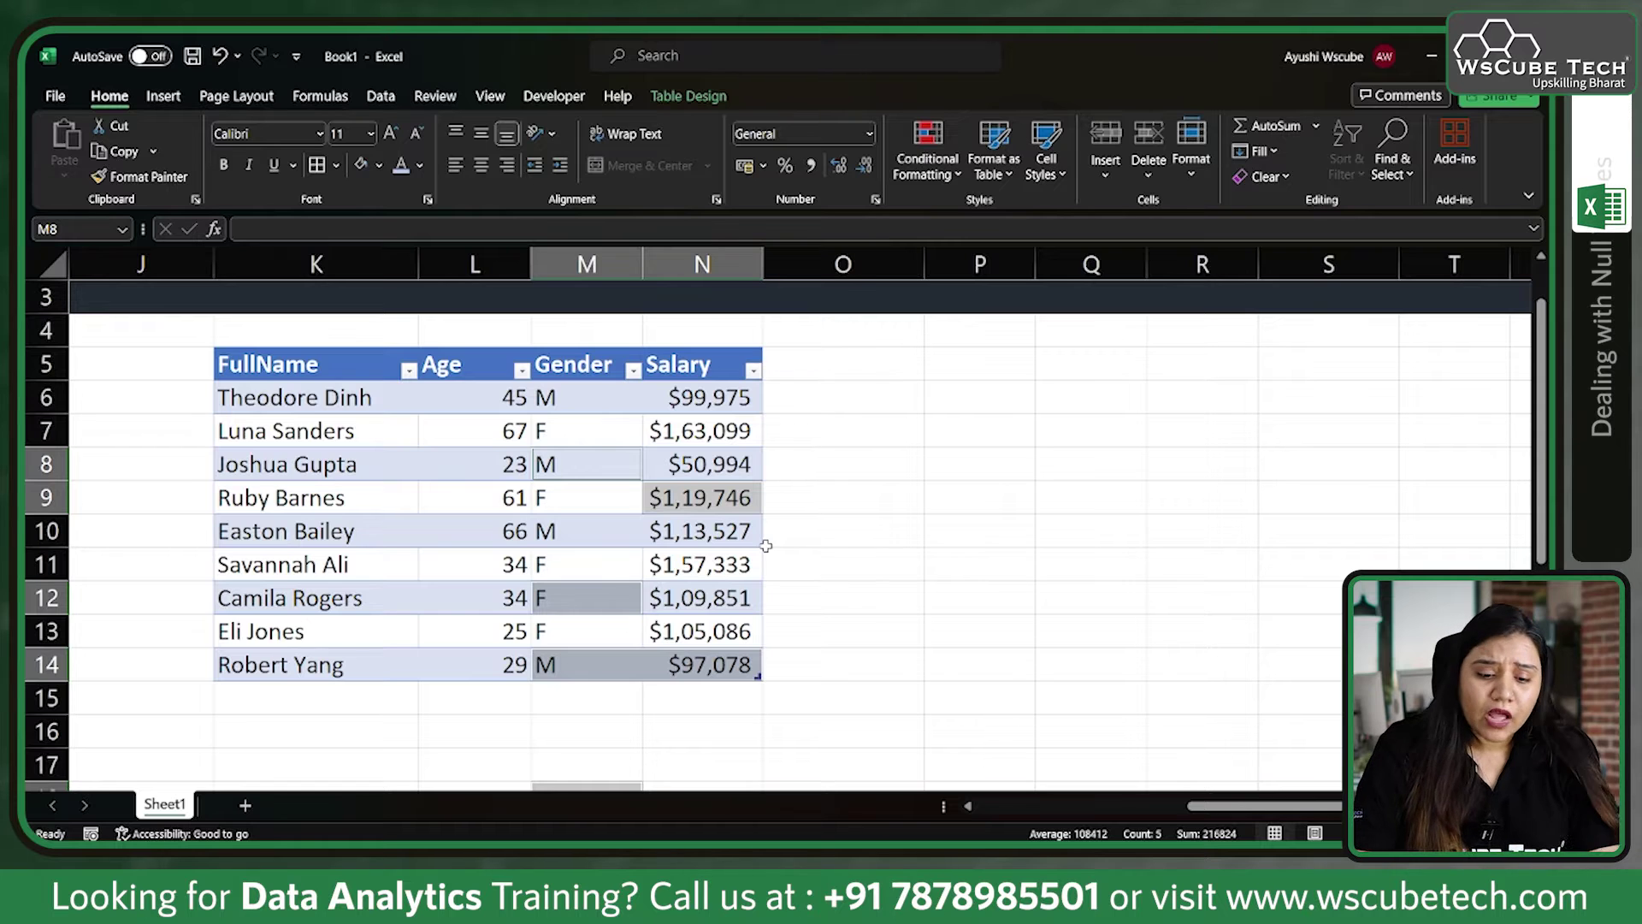
{"action": "key", "text": "ctrl+z"}
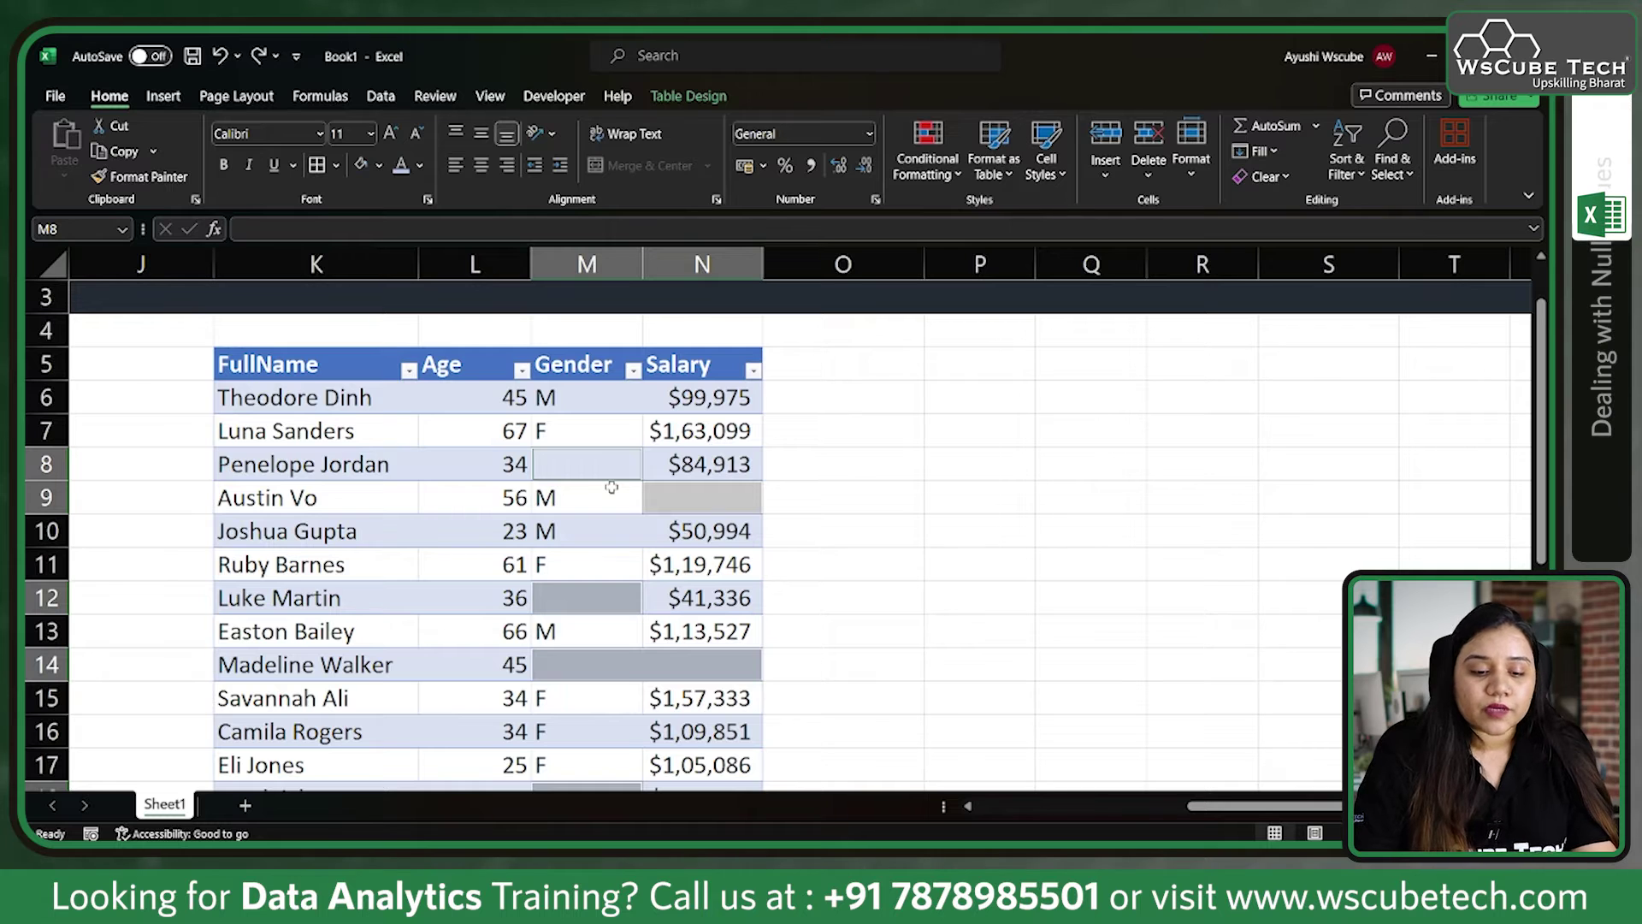
{"action": "left_click", "coordinate": [603, 346]}
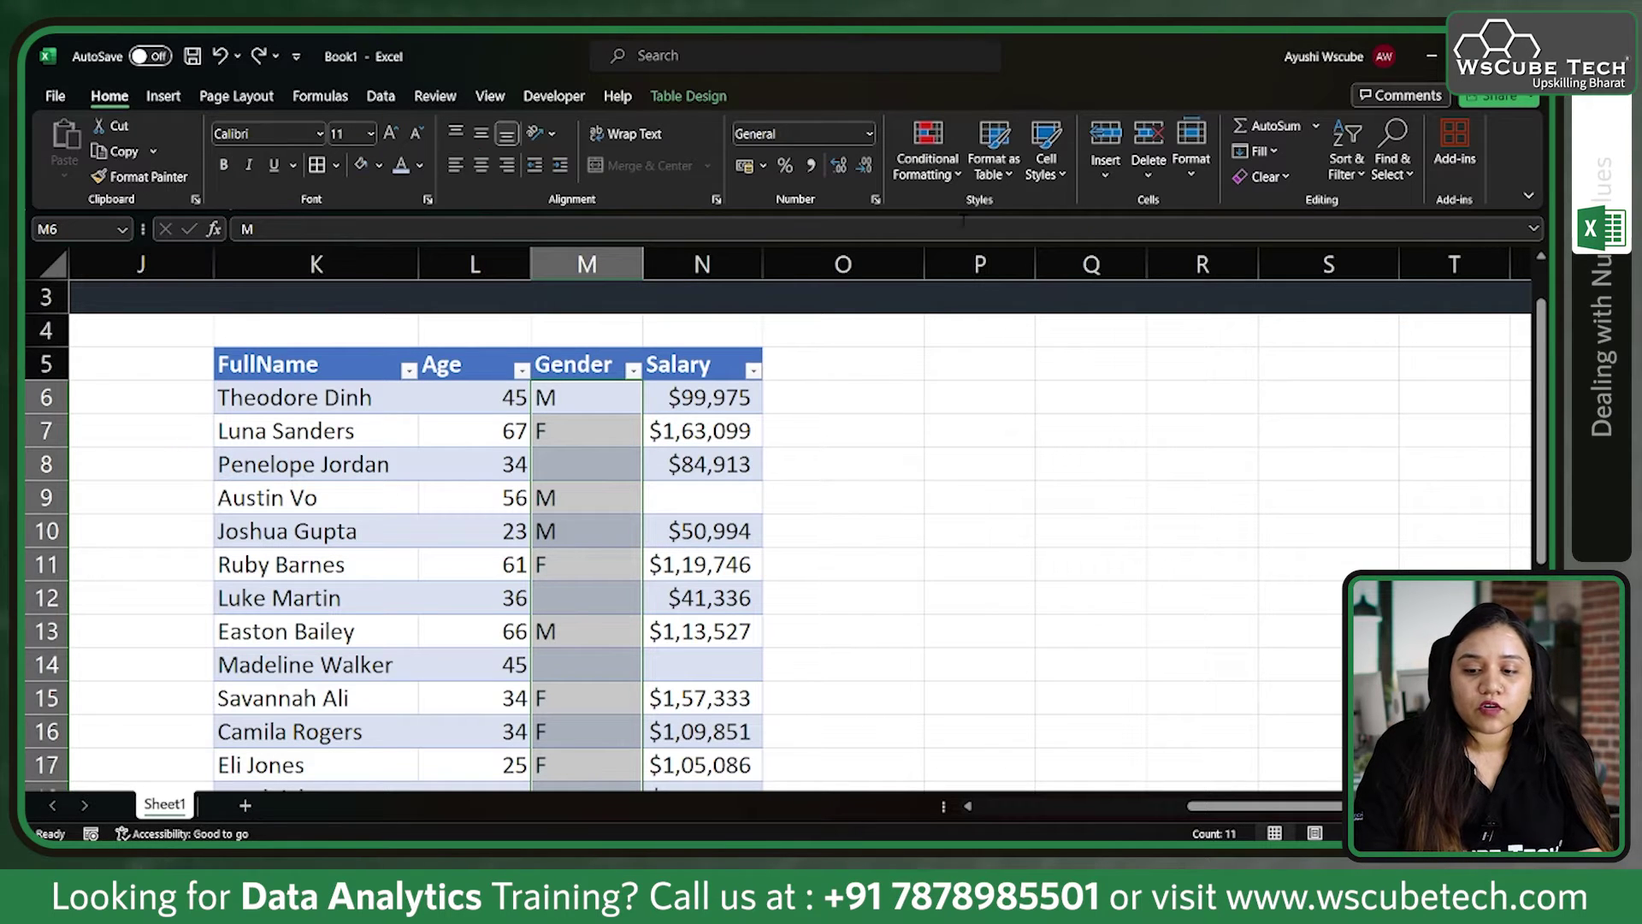
Step: Select only the blank Gender cells with Find & Select > Go To Special > Blanks
{"action": "left_click", "coordinate": [1394, 171]}
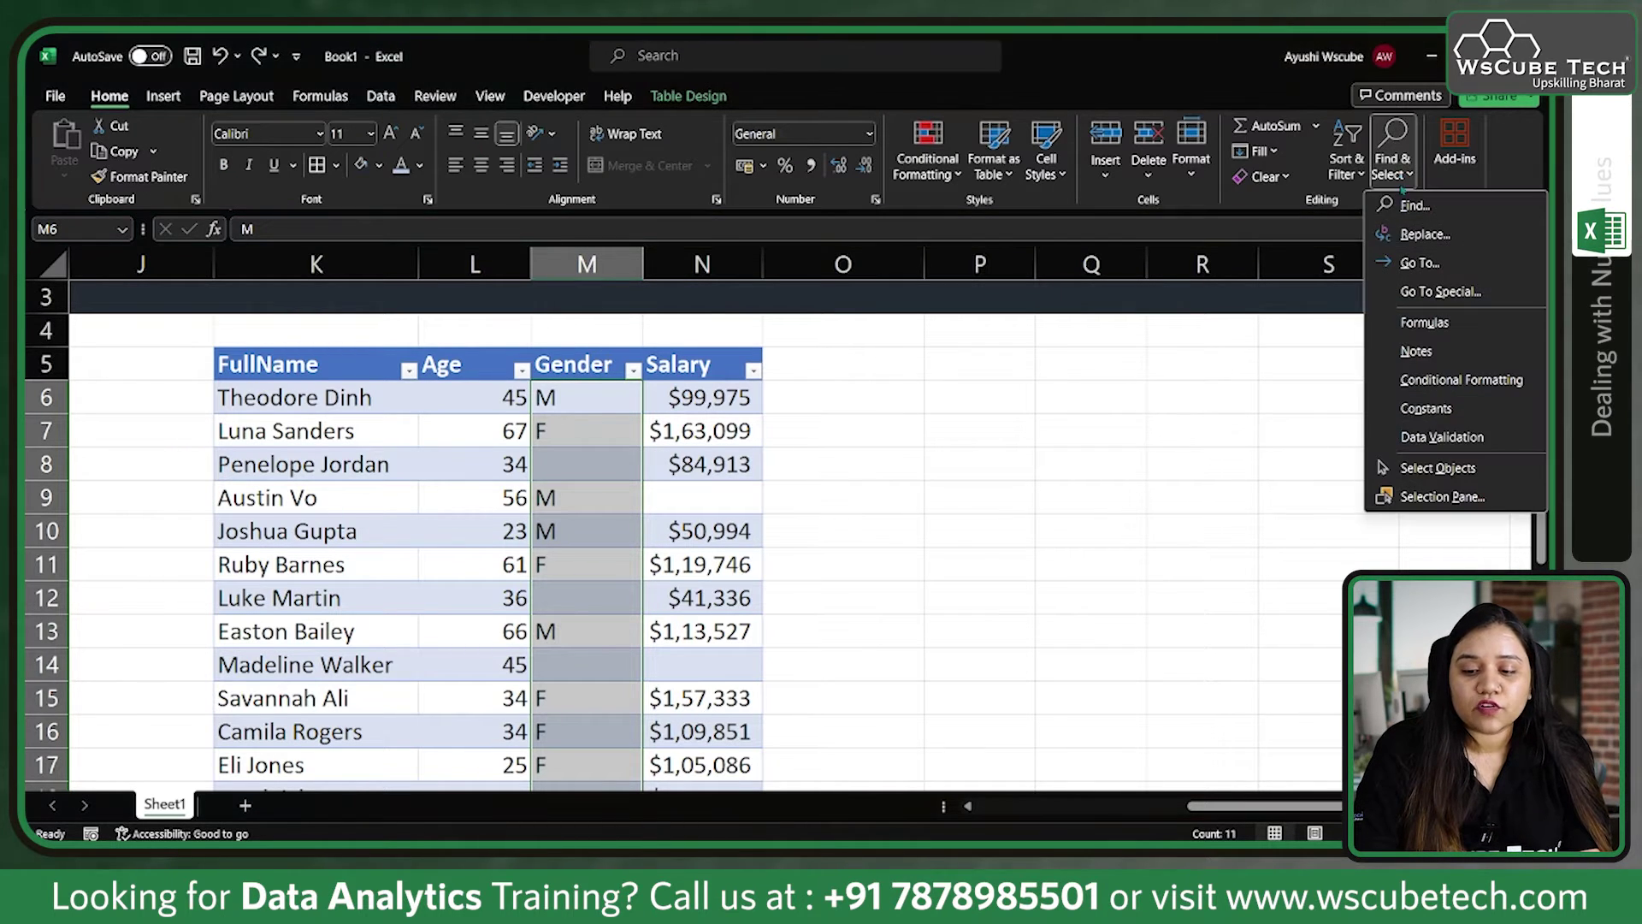
{"action": "left_click", "coordinate": [1433, 292]}
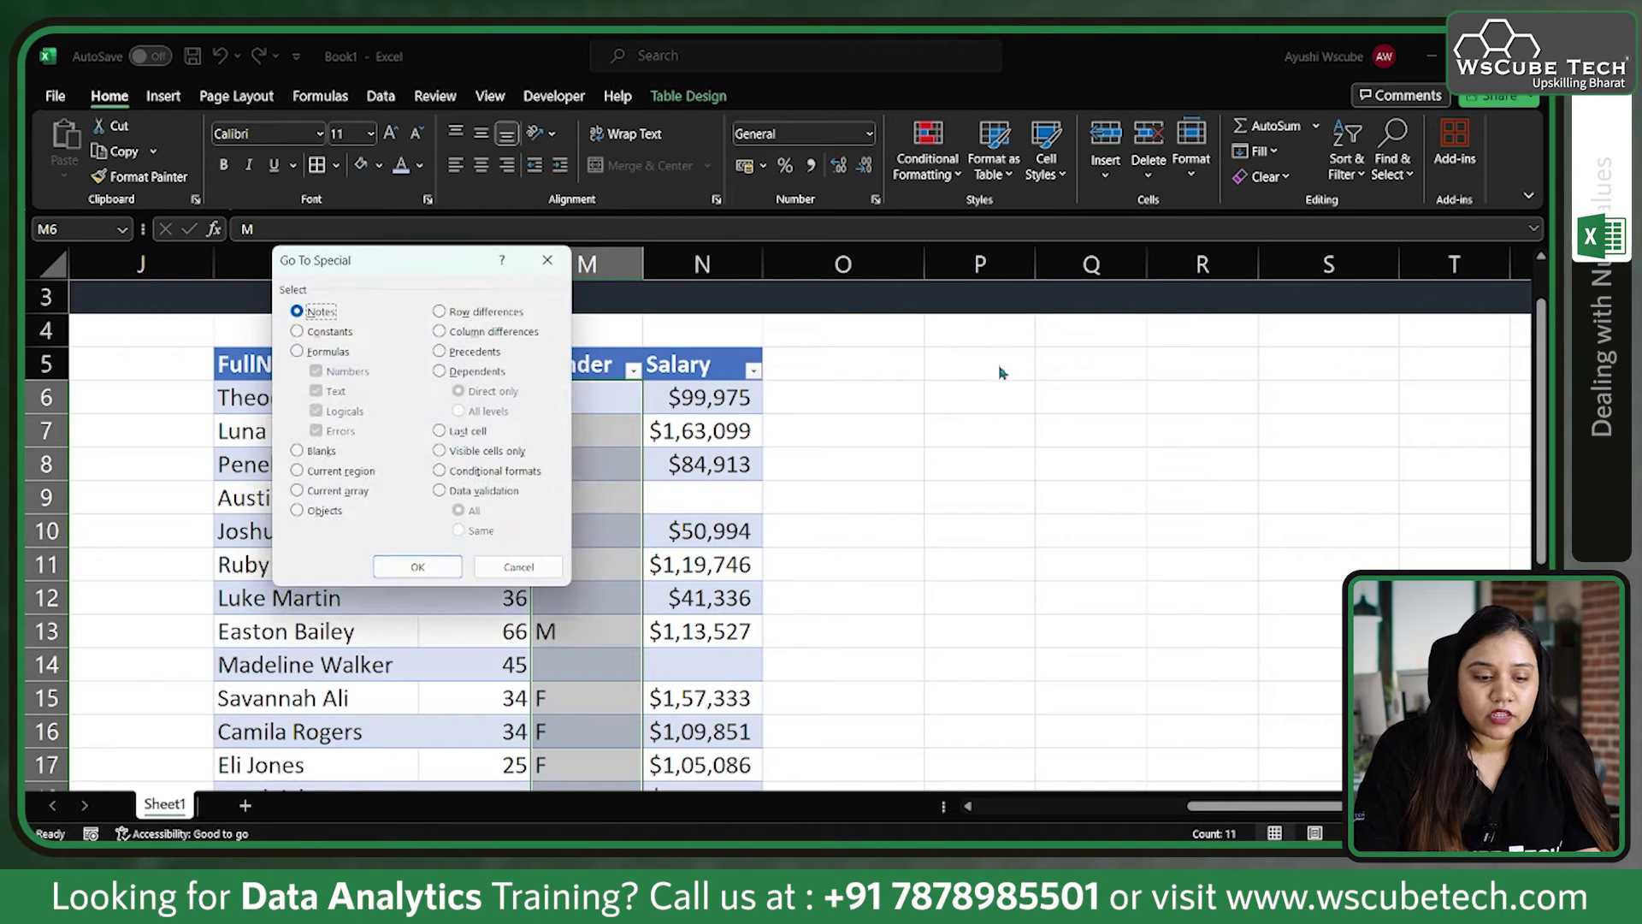
{"action": "left_click", "coordinate": [319, 450]}
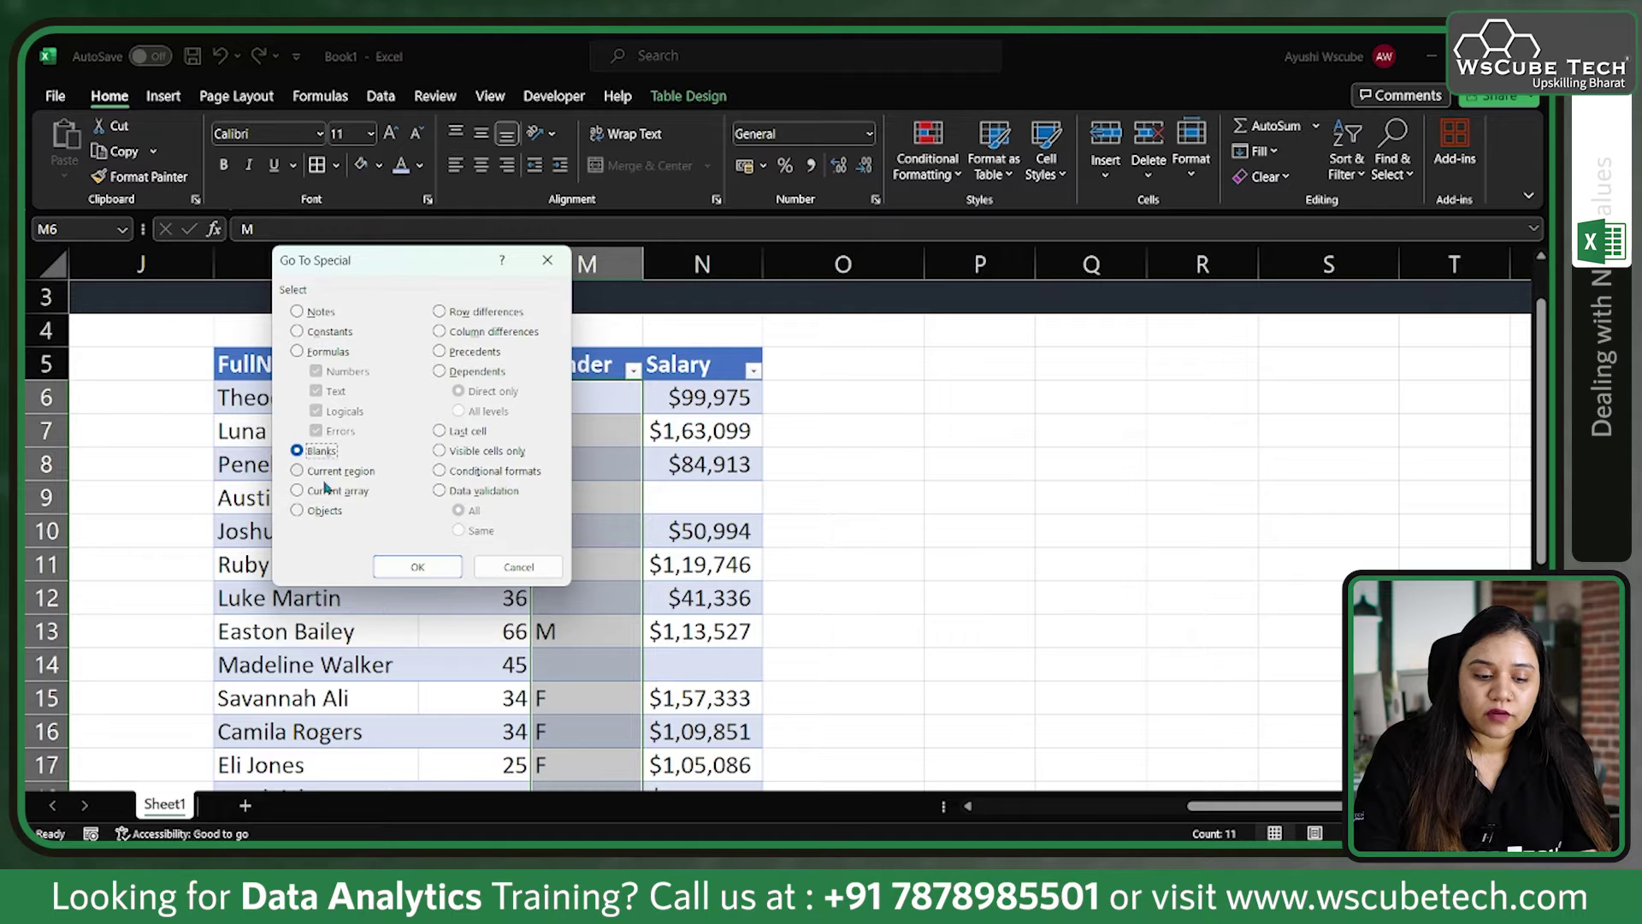
{"action": "left_click", "coordinate": [398, 569]}
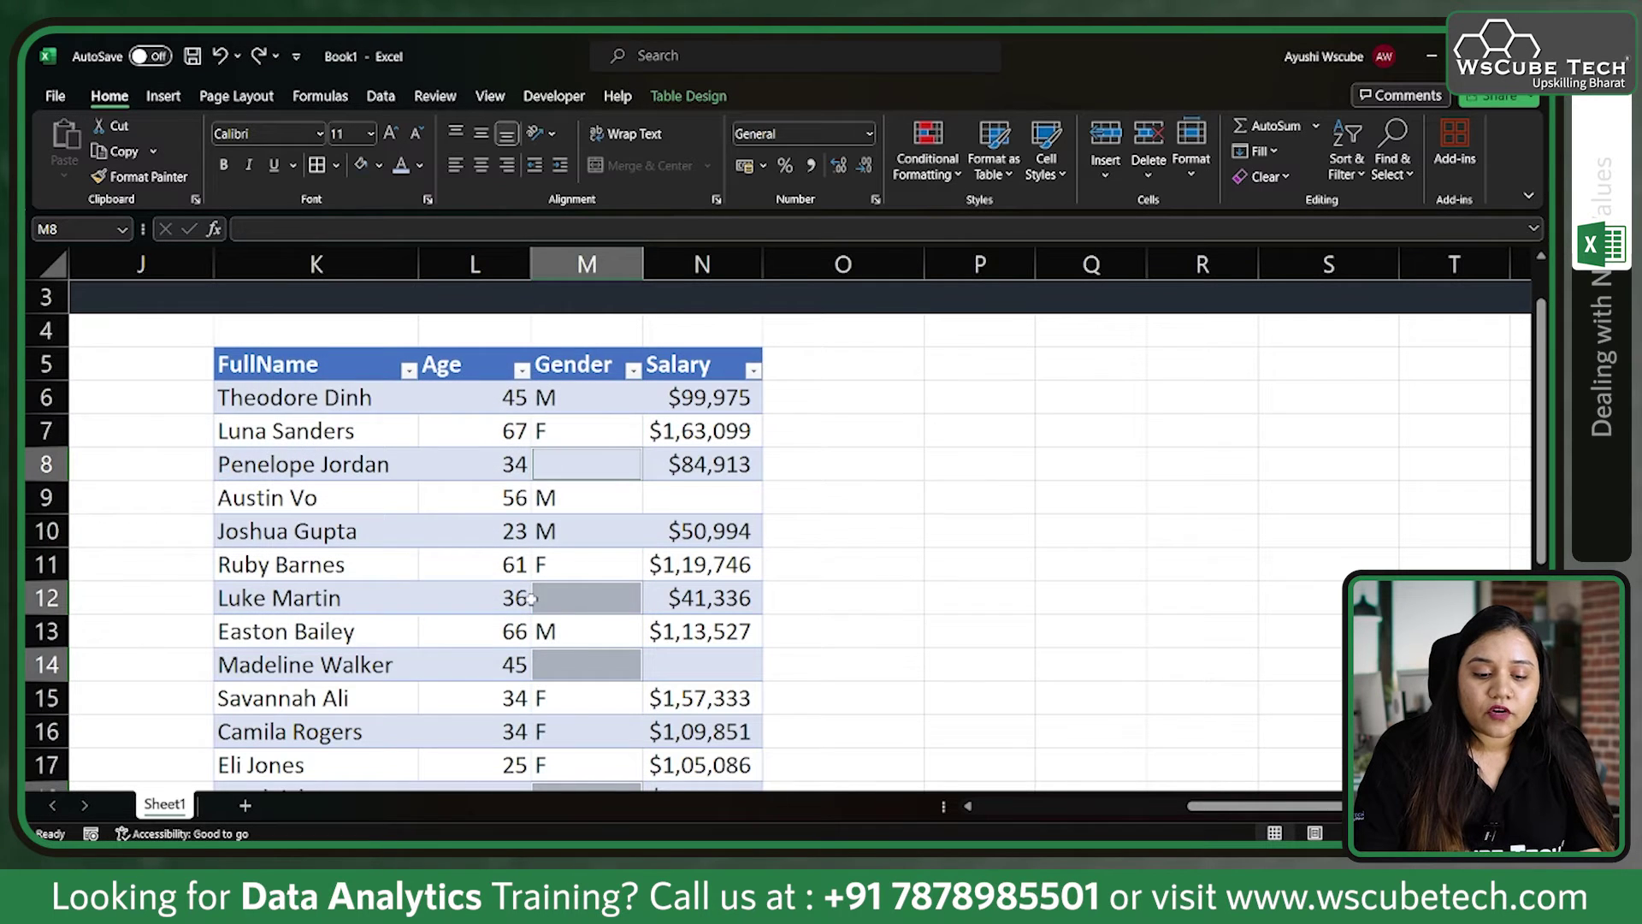
{"action": "scroll", "coordinate": [531, 600], "scroll_direction": "down", "scroll_amount": 2}
Step: Try filling the blank Gender cells with F, first all at once, then one cell, undoing both
{"action": "scroll", "coordinate": [589, 449], "scroll_direction": "up", "scroll_amount": 2}
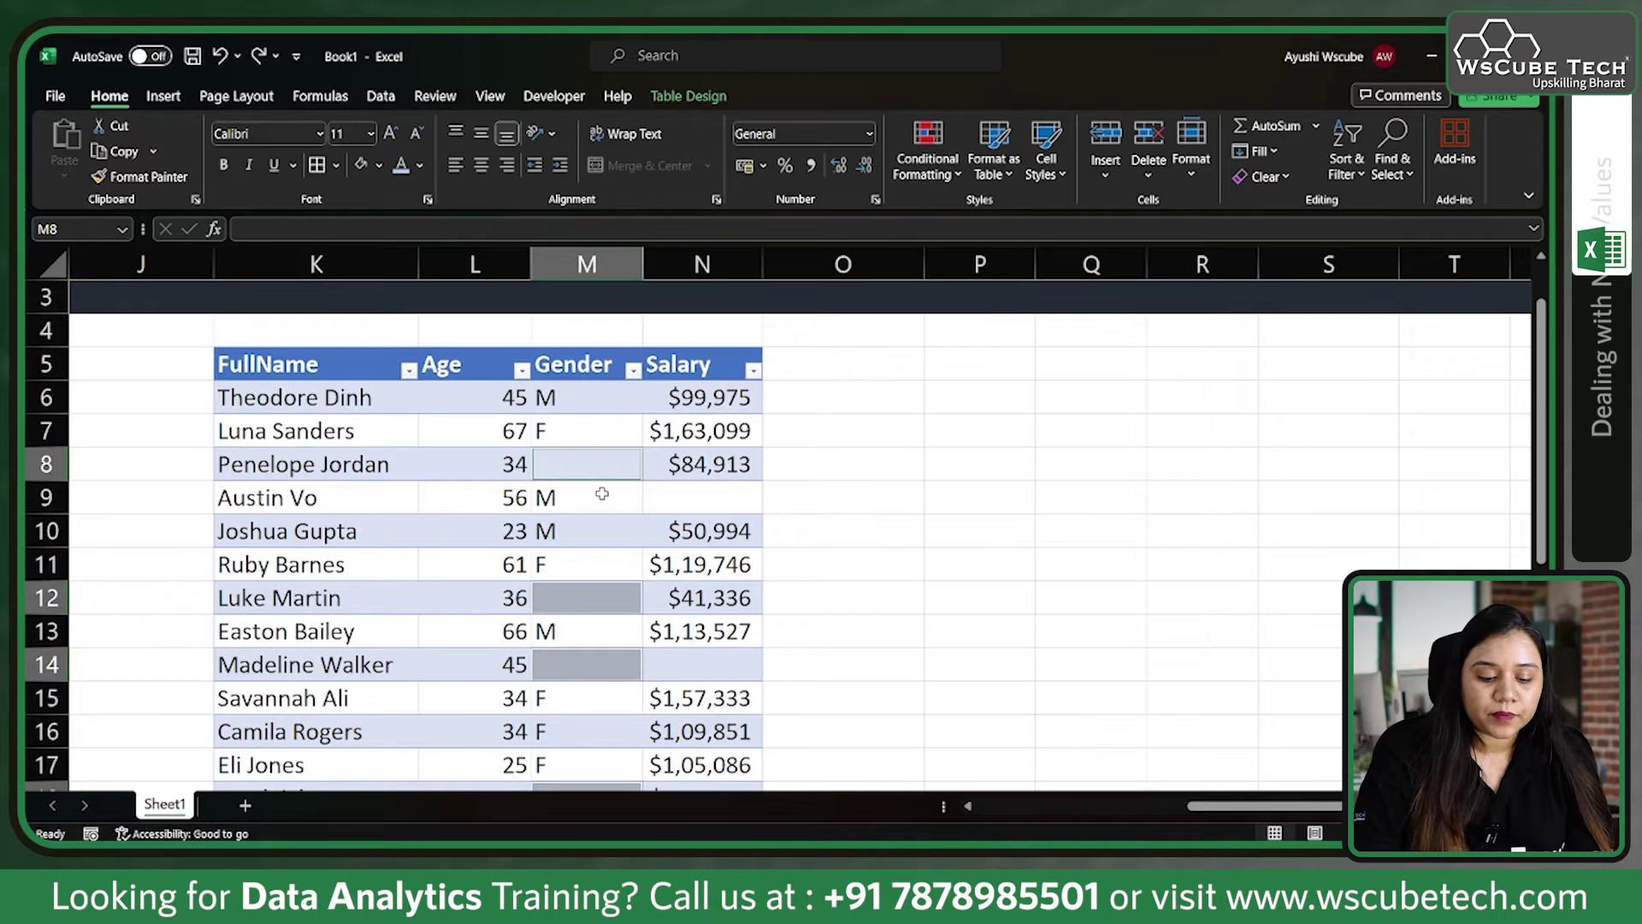
{"action": "type", "text": "F"}
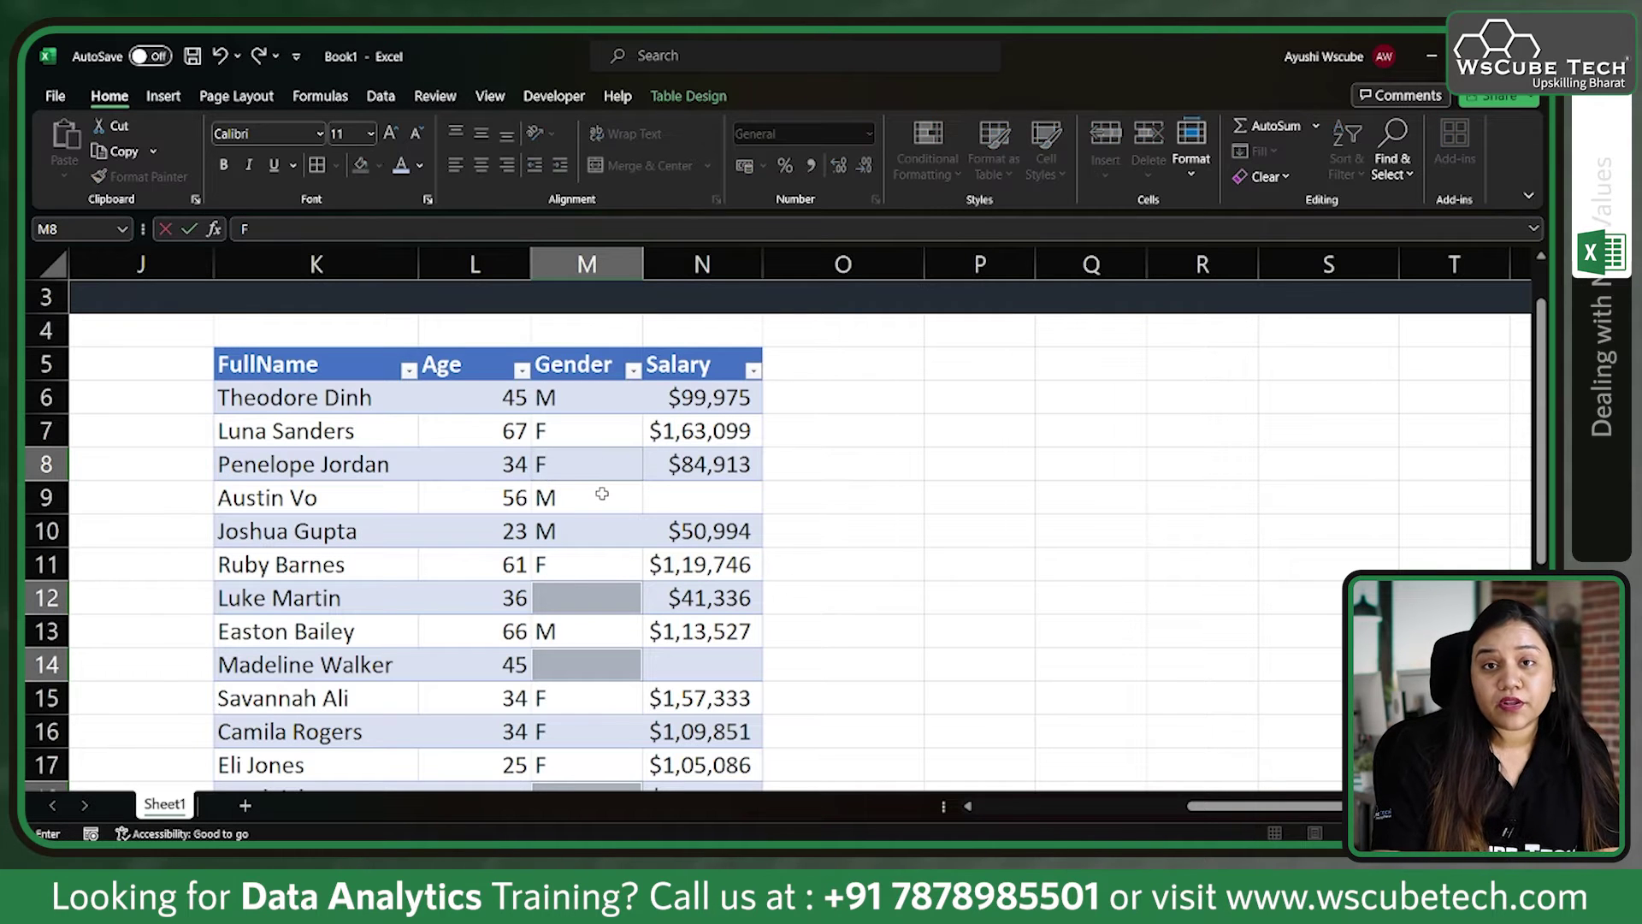
{"action": "key", "text": "ctrl+Return"}
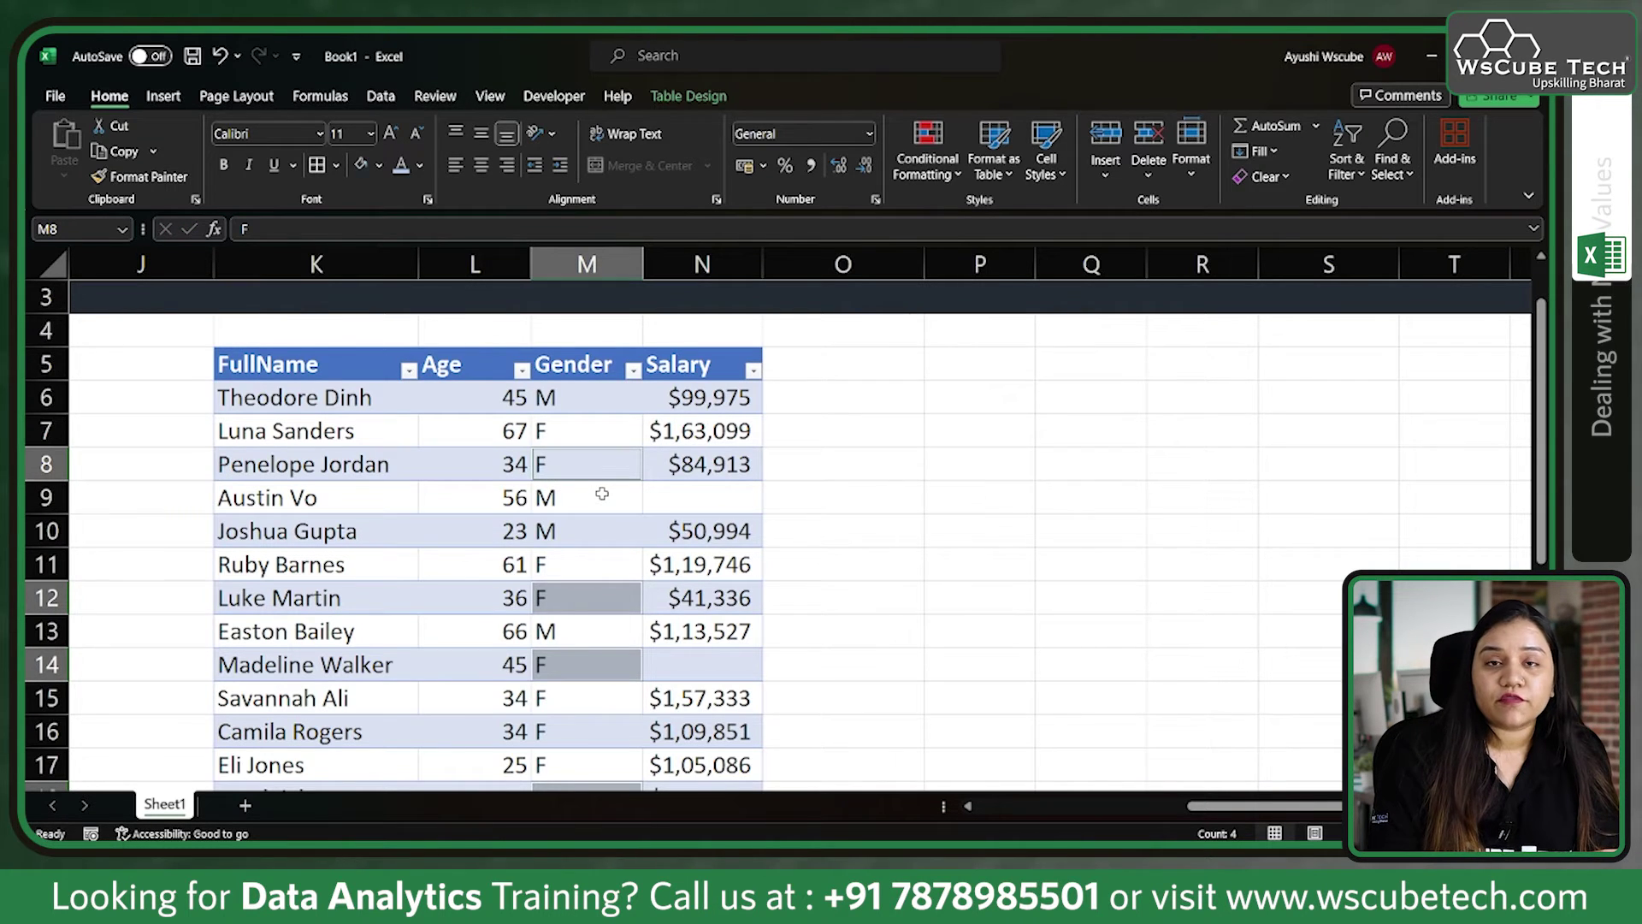
{"action": "scroll", "coordinate": [602, 494], "scroll_direction": "down", "scroll_amount": 1}
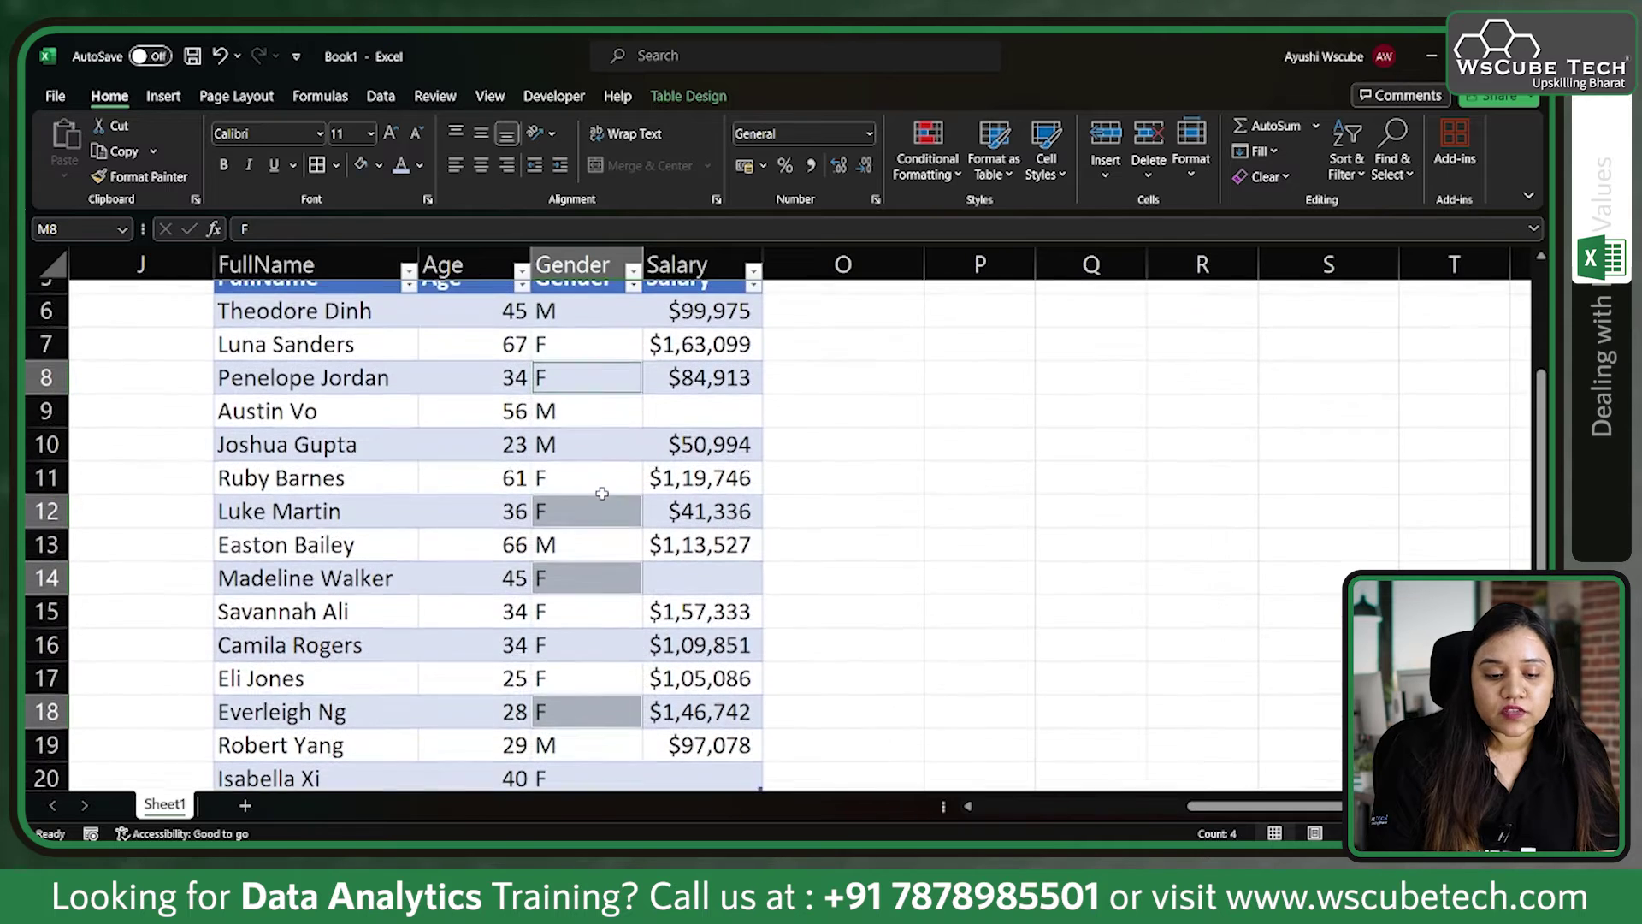
{"action": "key", "text": "ctrl+z"}
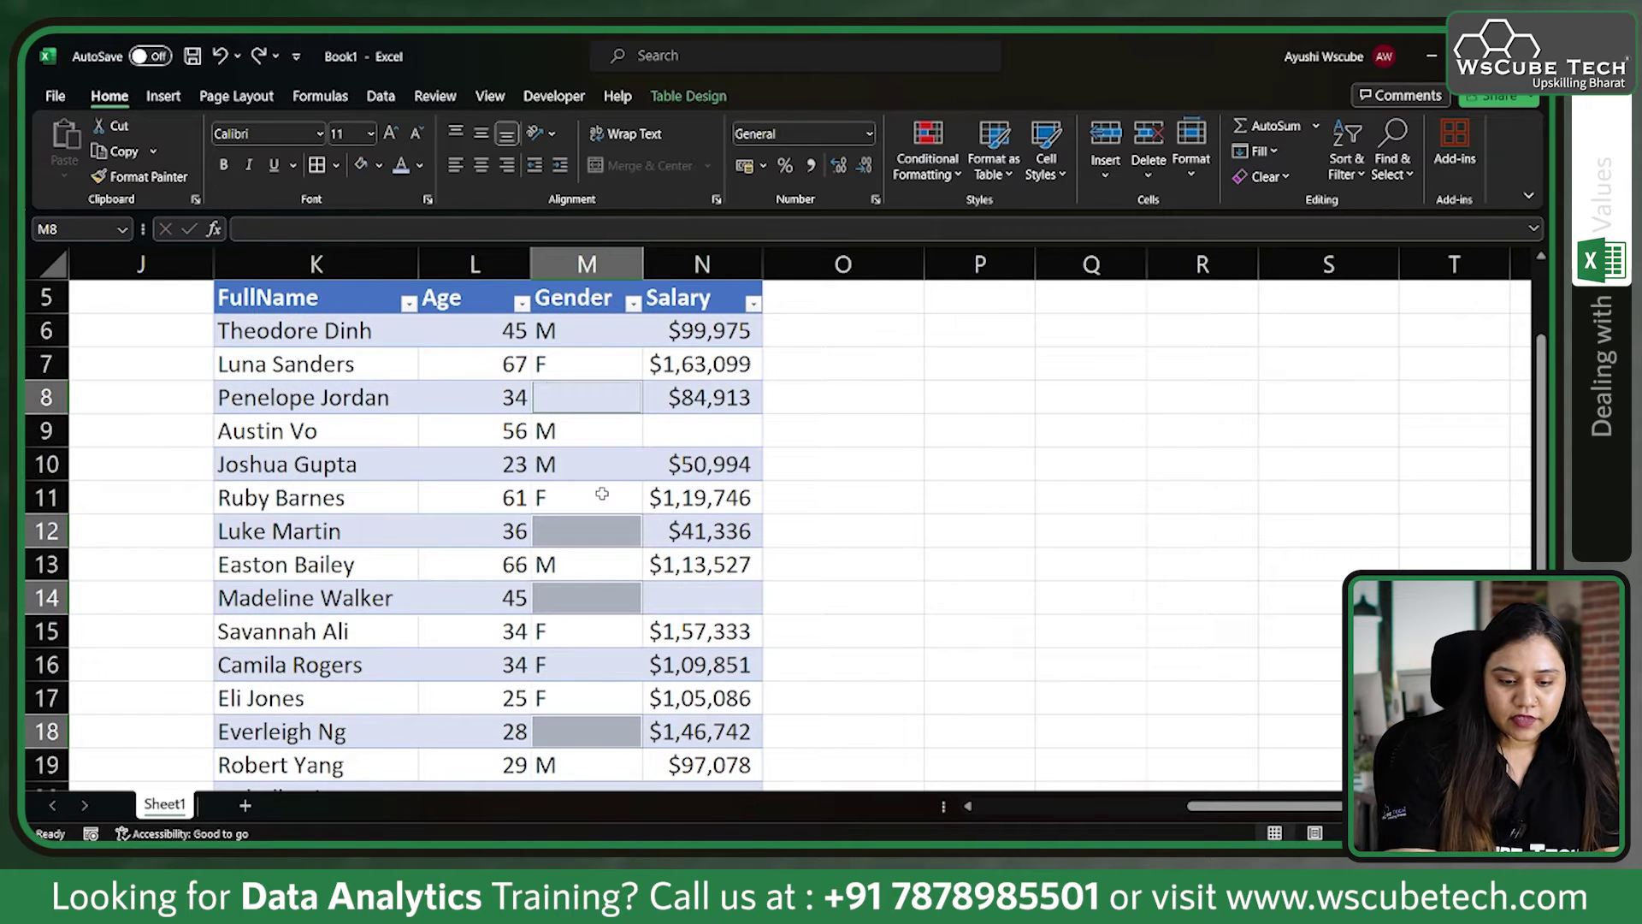
{"action": "type", "text": "F"}
{"action": "key", "text": "Return"}
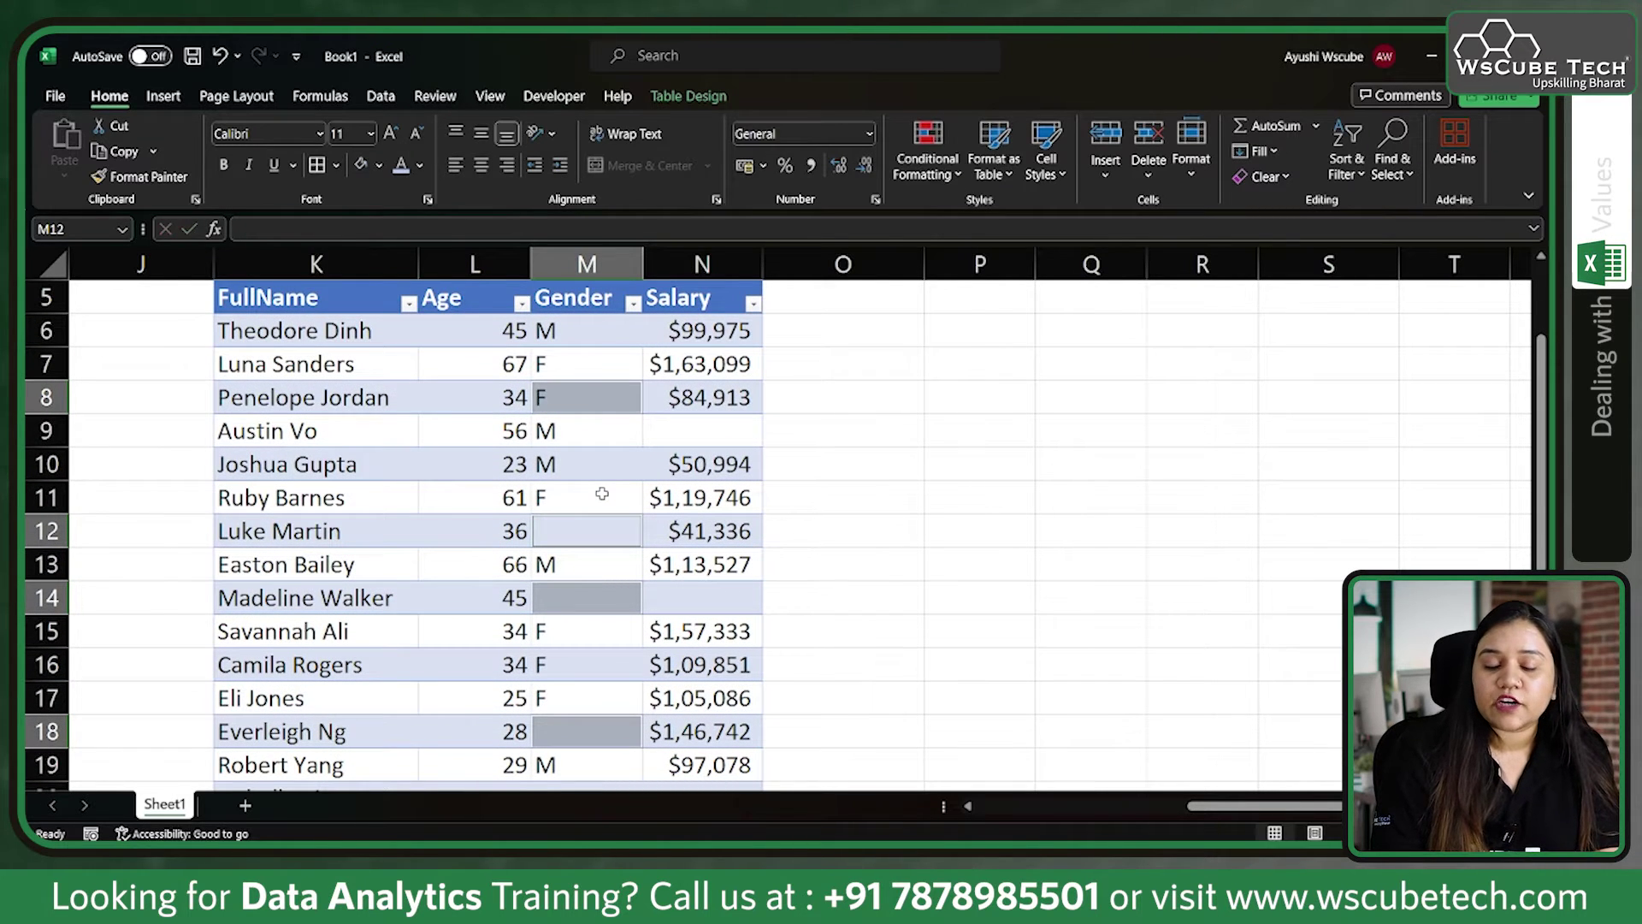
{"action": "key", "text": "ctrl+z"}
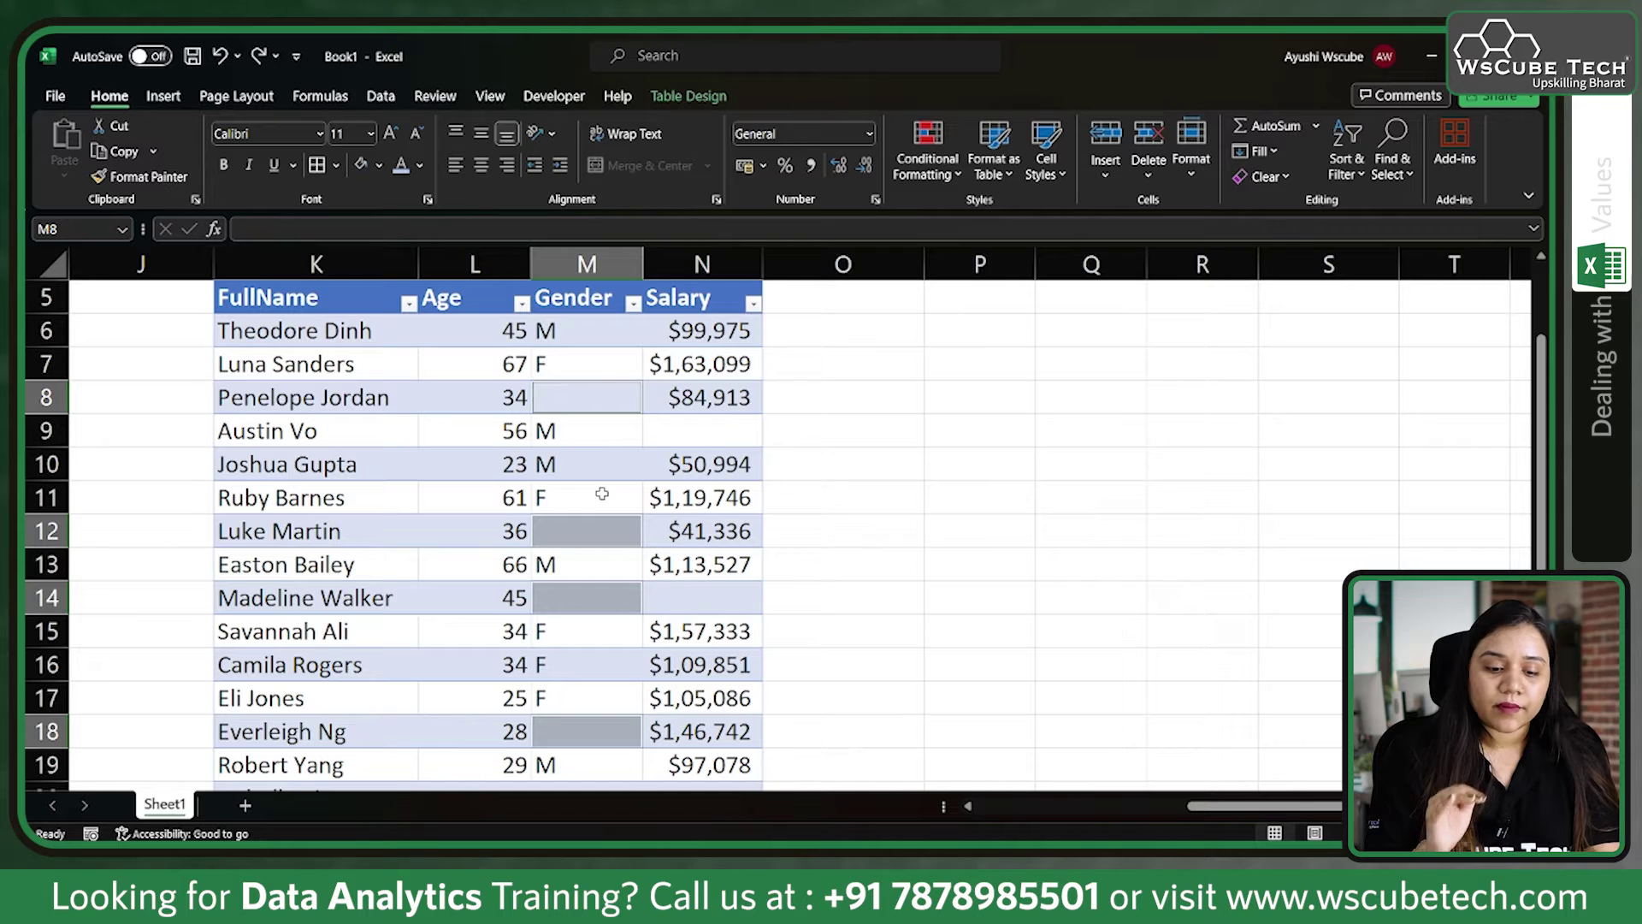
Step: Fill all selected blank Gender cells with F, undo it, and begin a formula
{"action": "type", "text": "F"}
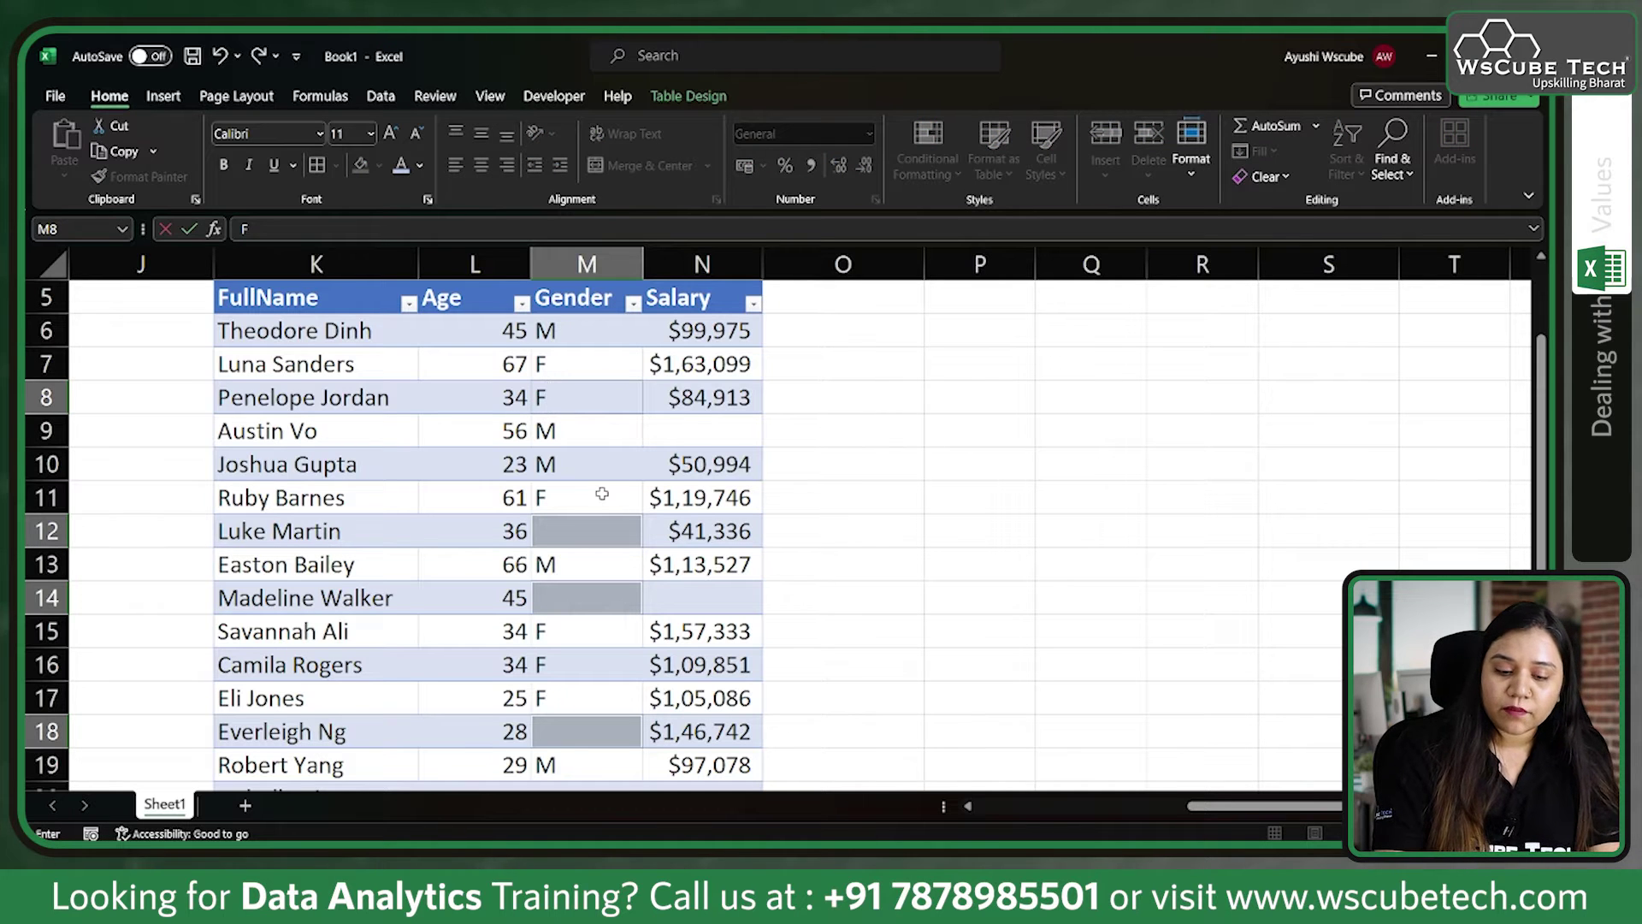
{"action": "key", "text": "ctrl+Return"}
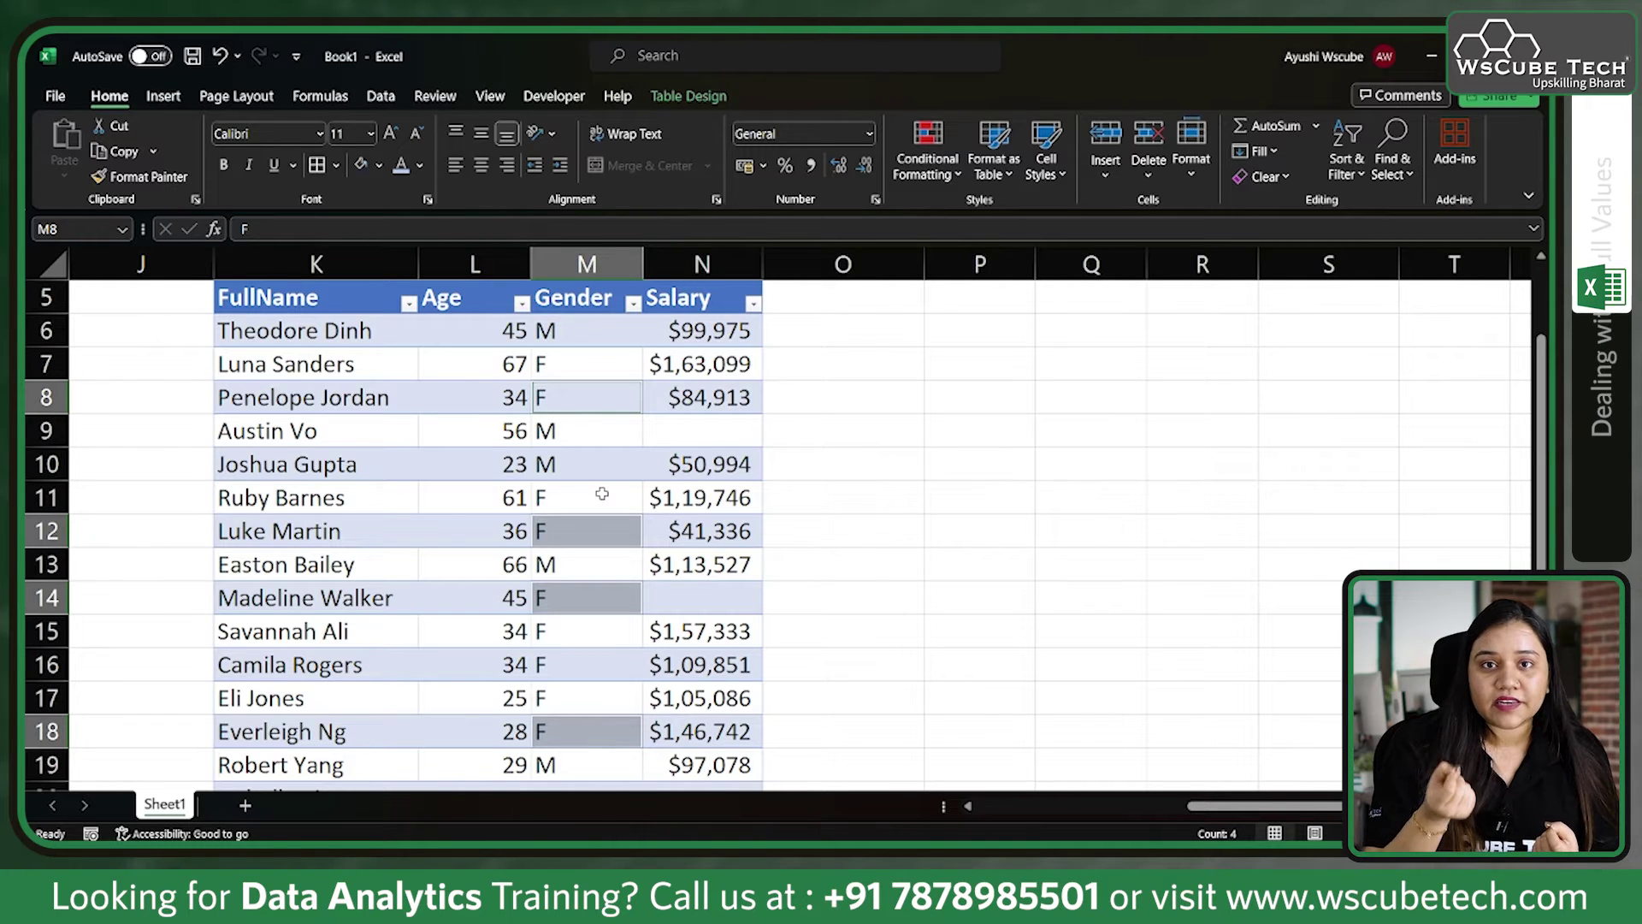
{"action": "key", "text": "ctrl+z"}
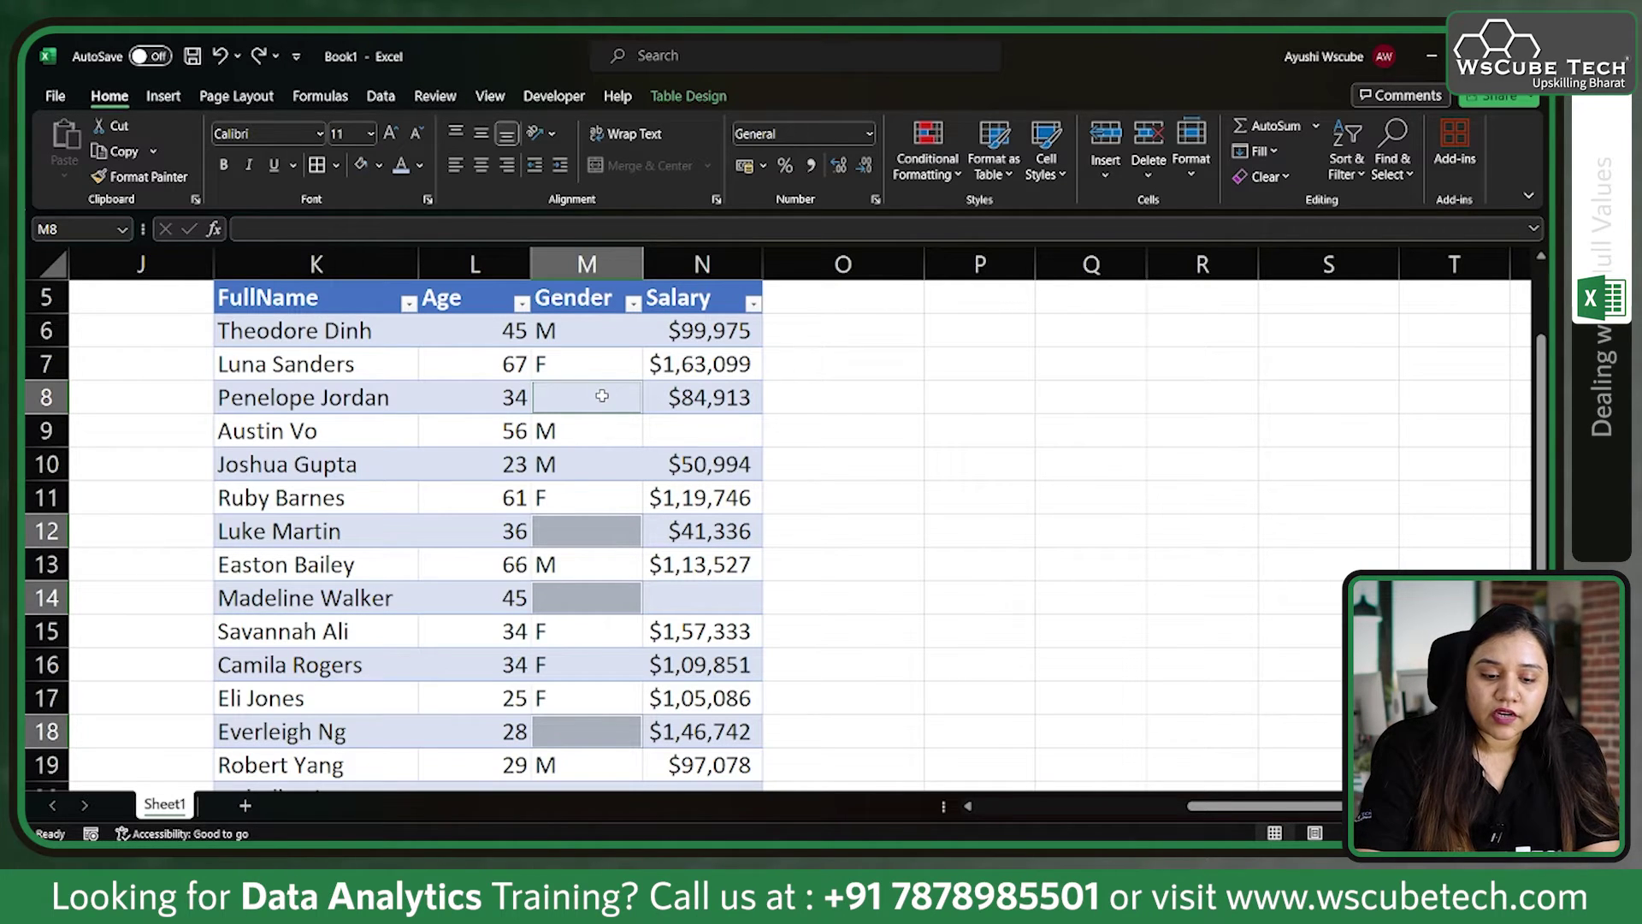
{"action": "type", "text": "="}
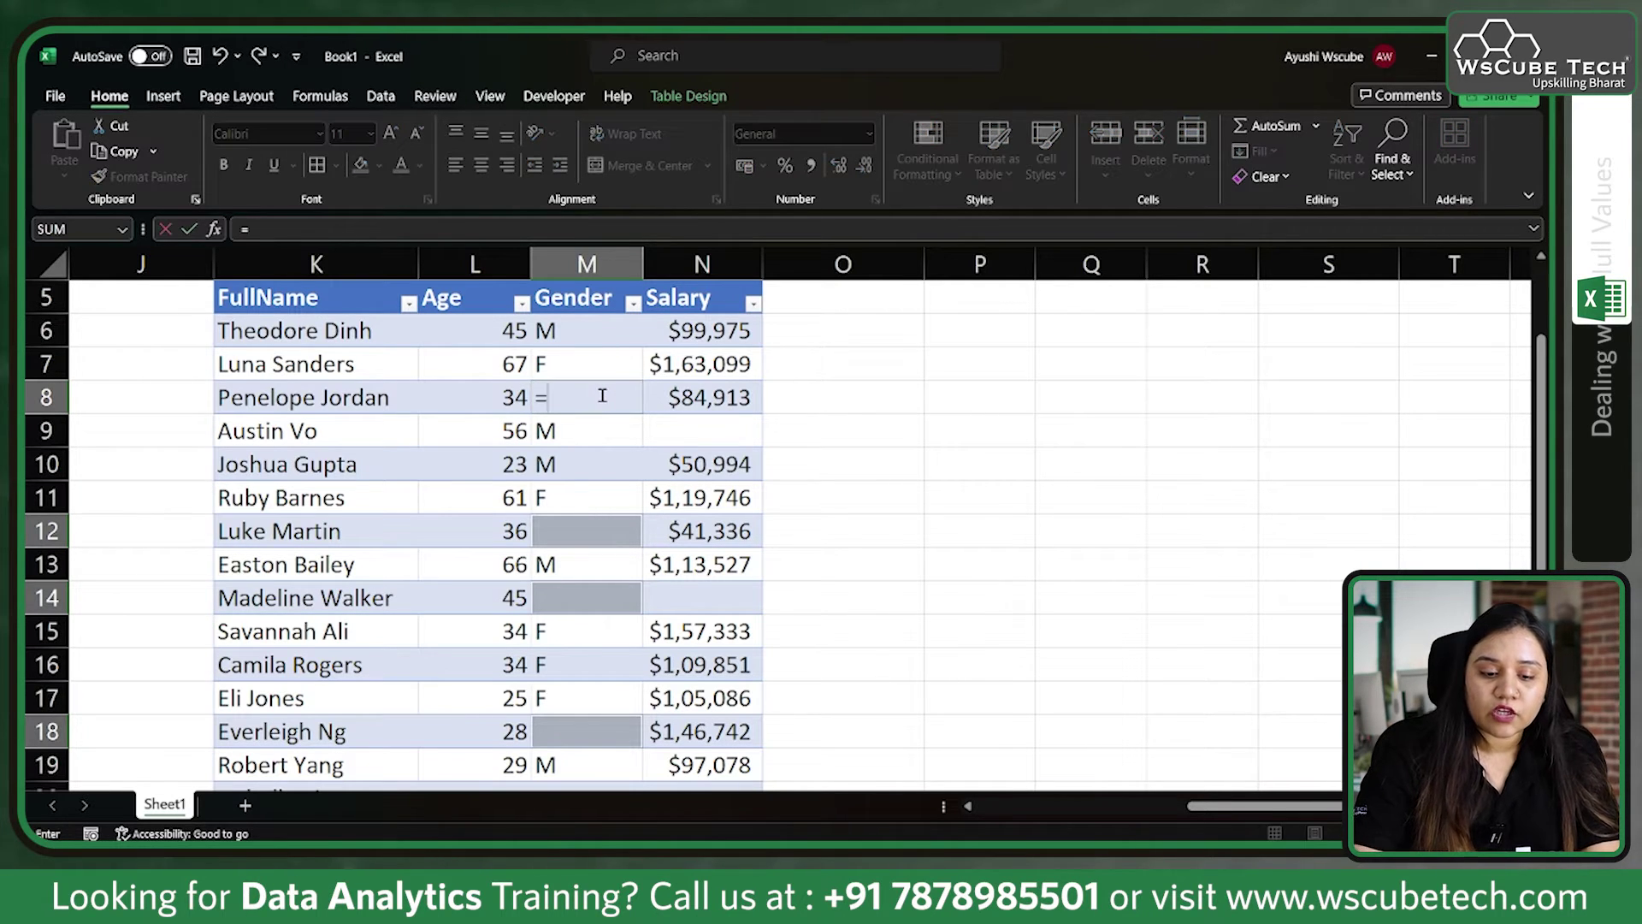
Step: Fill the blank Gender cells with a reference to the row above, then clear them
{"action": "left_click", "coordinate": [569, 360]}
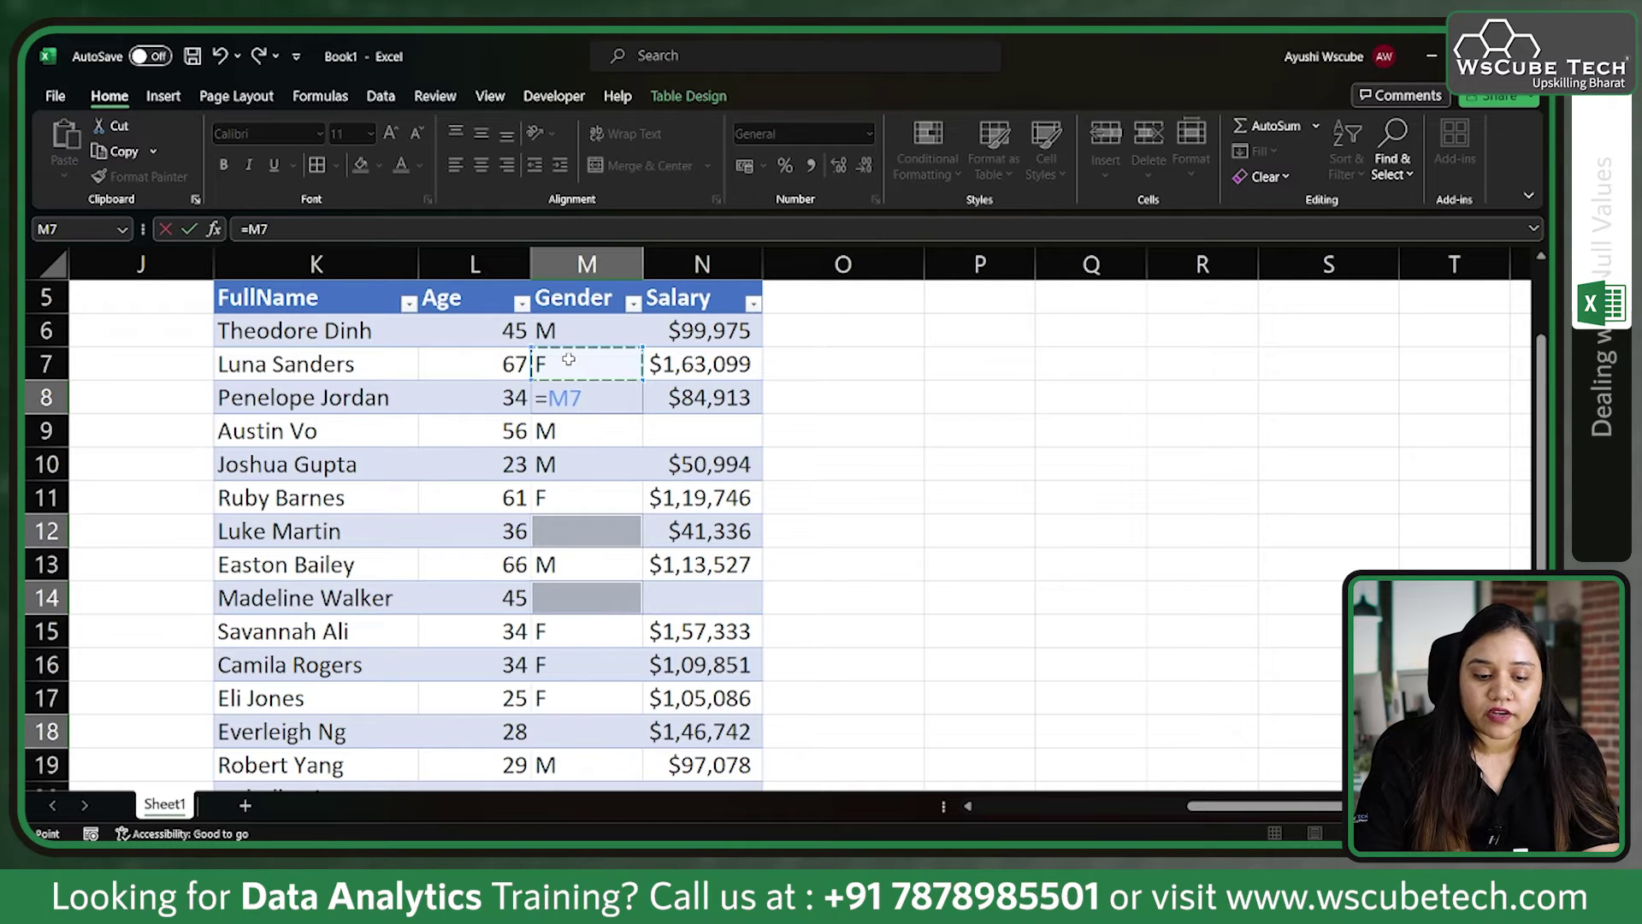
{"action": "key", "text": "ctrl+Return"}
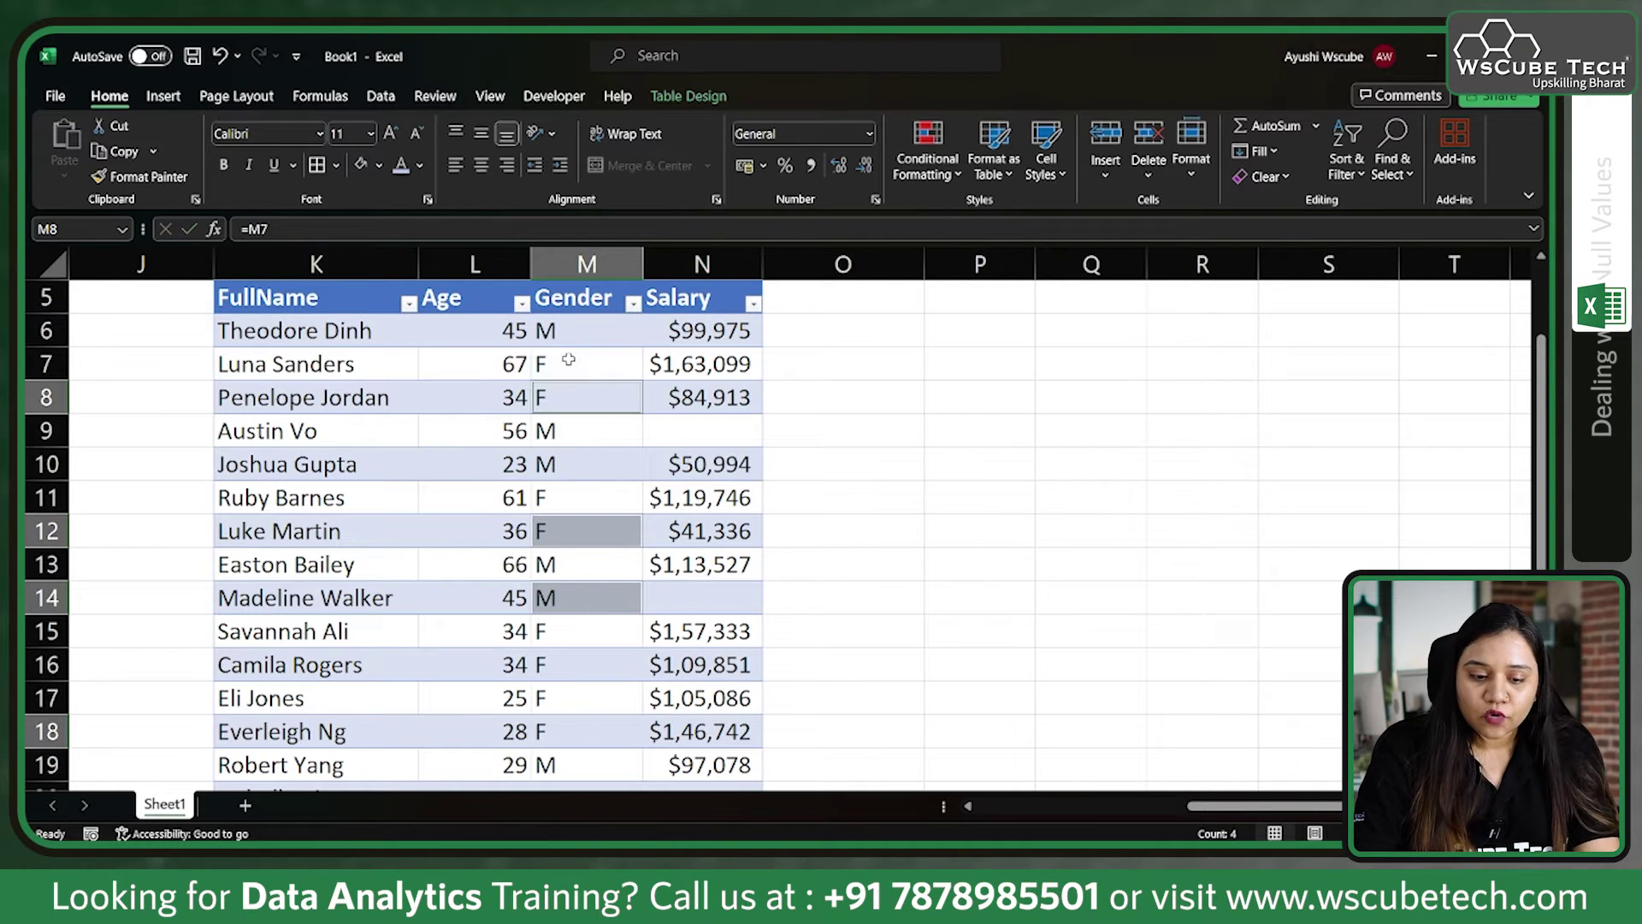
{"action": "scroll", "coordinate": [602, 500], "scroll_direction": "down", "scroll_amount": 1}
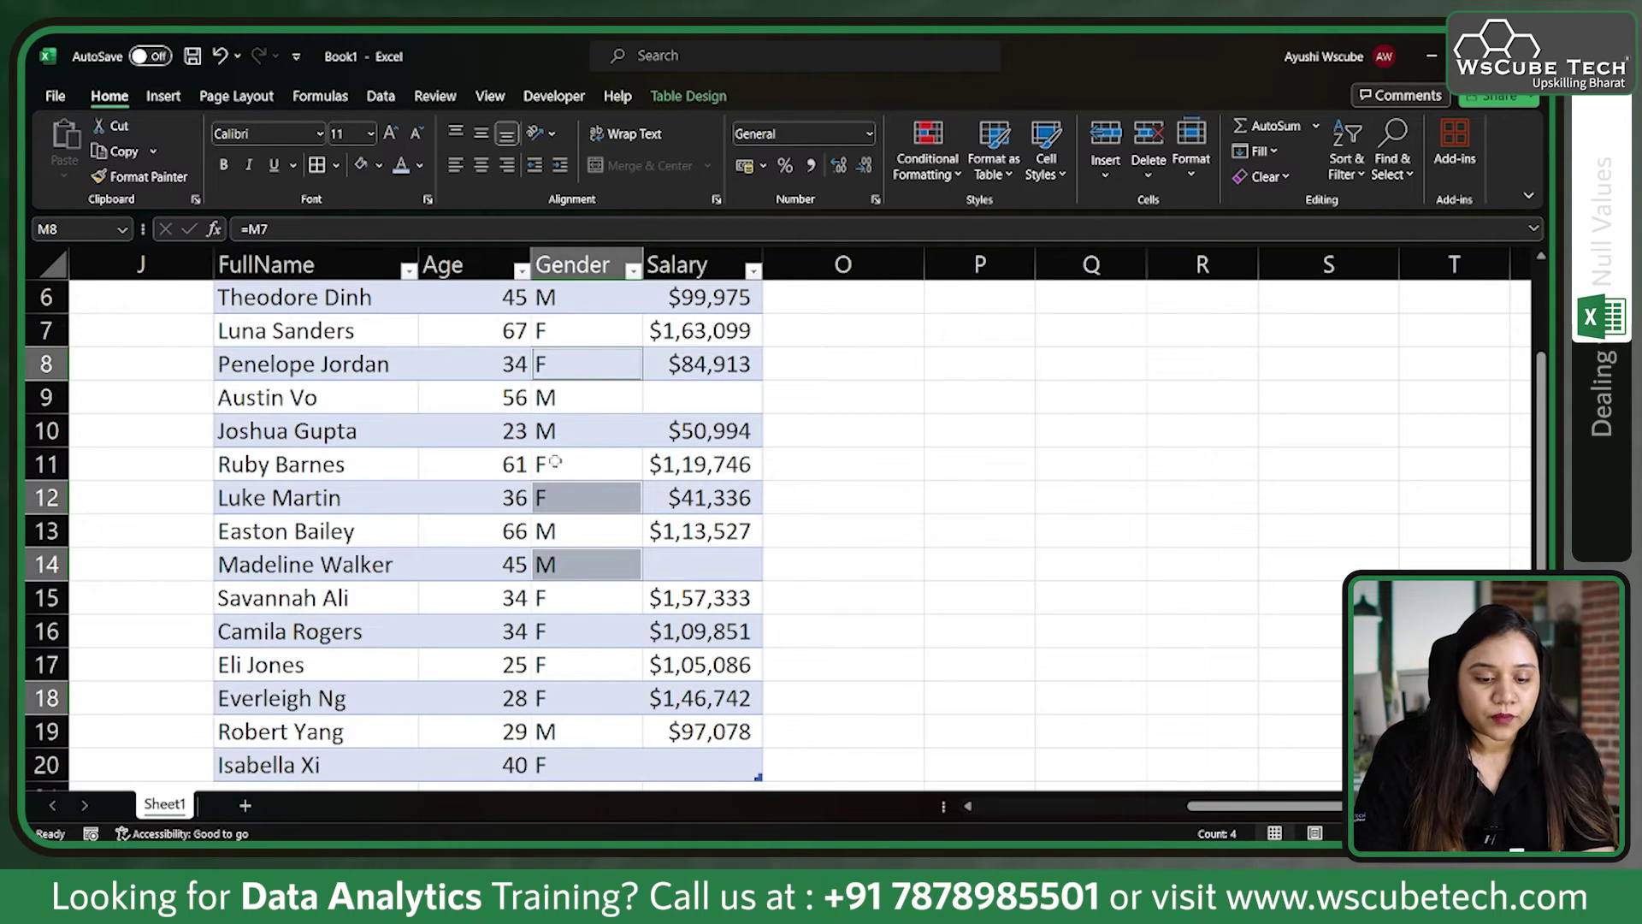
{"action": "scroll", "coordinate": [579, 514], "scroll_direction": "up", "scroll_amount": 1}
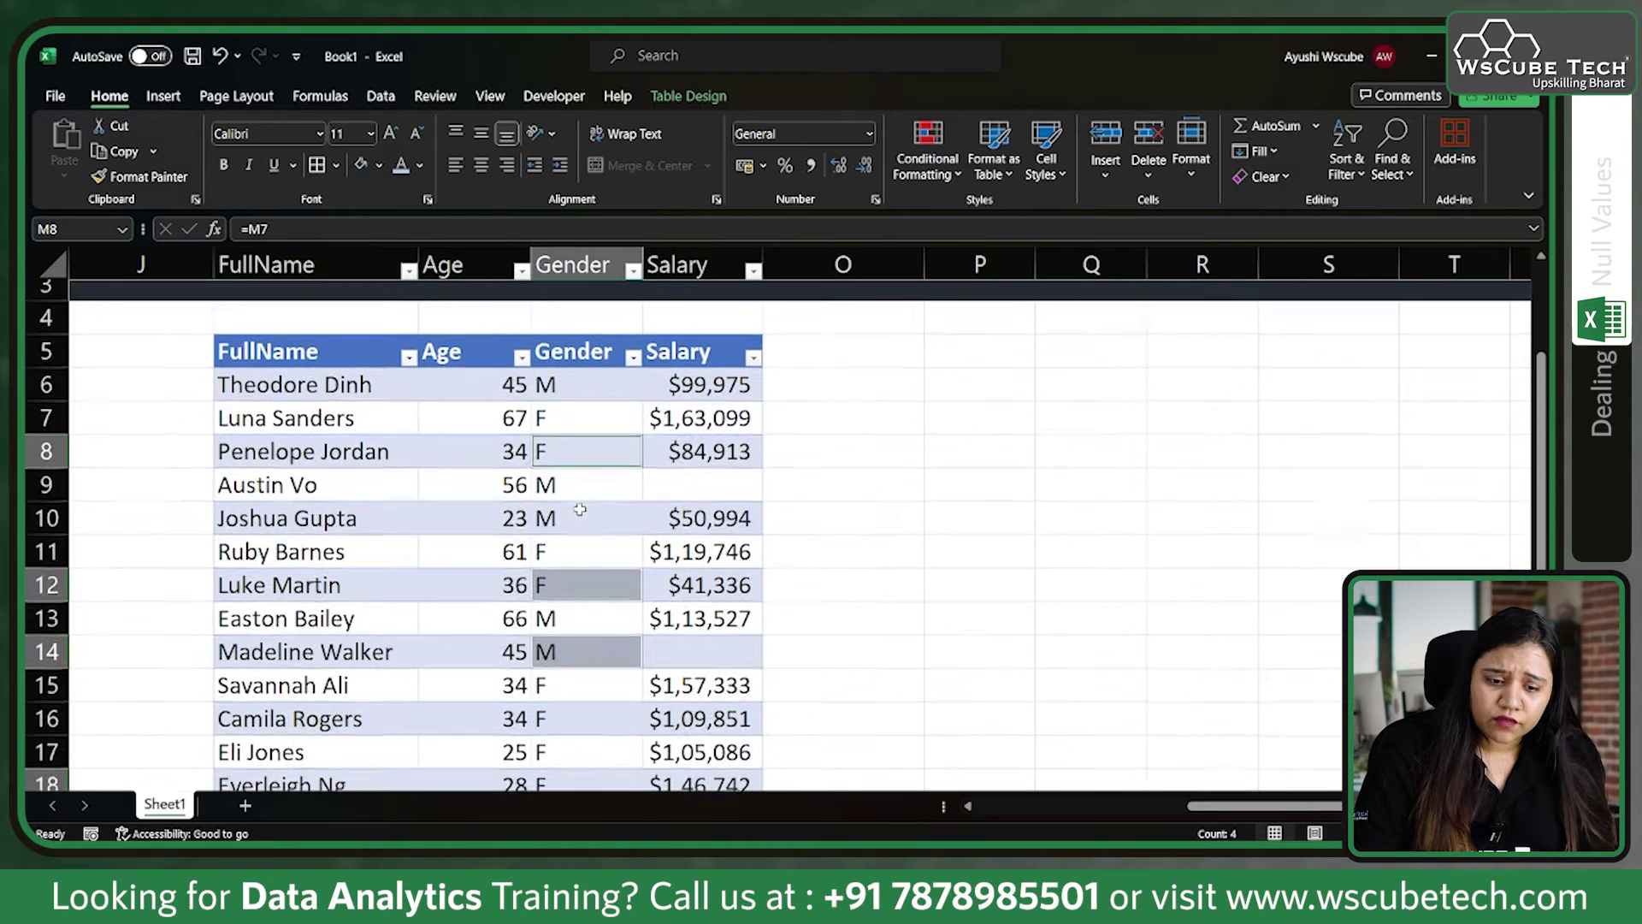
{"action": "key", "text": "Delete"}
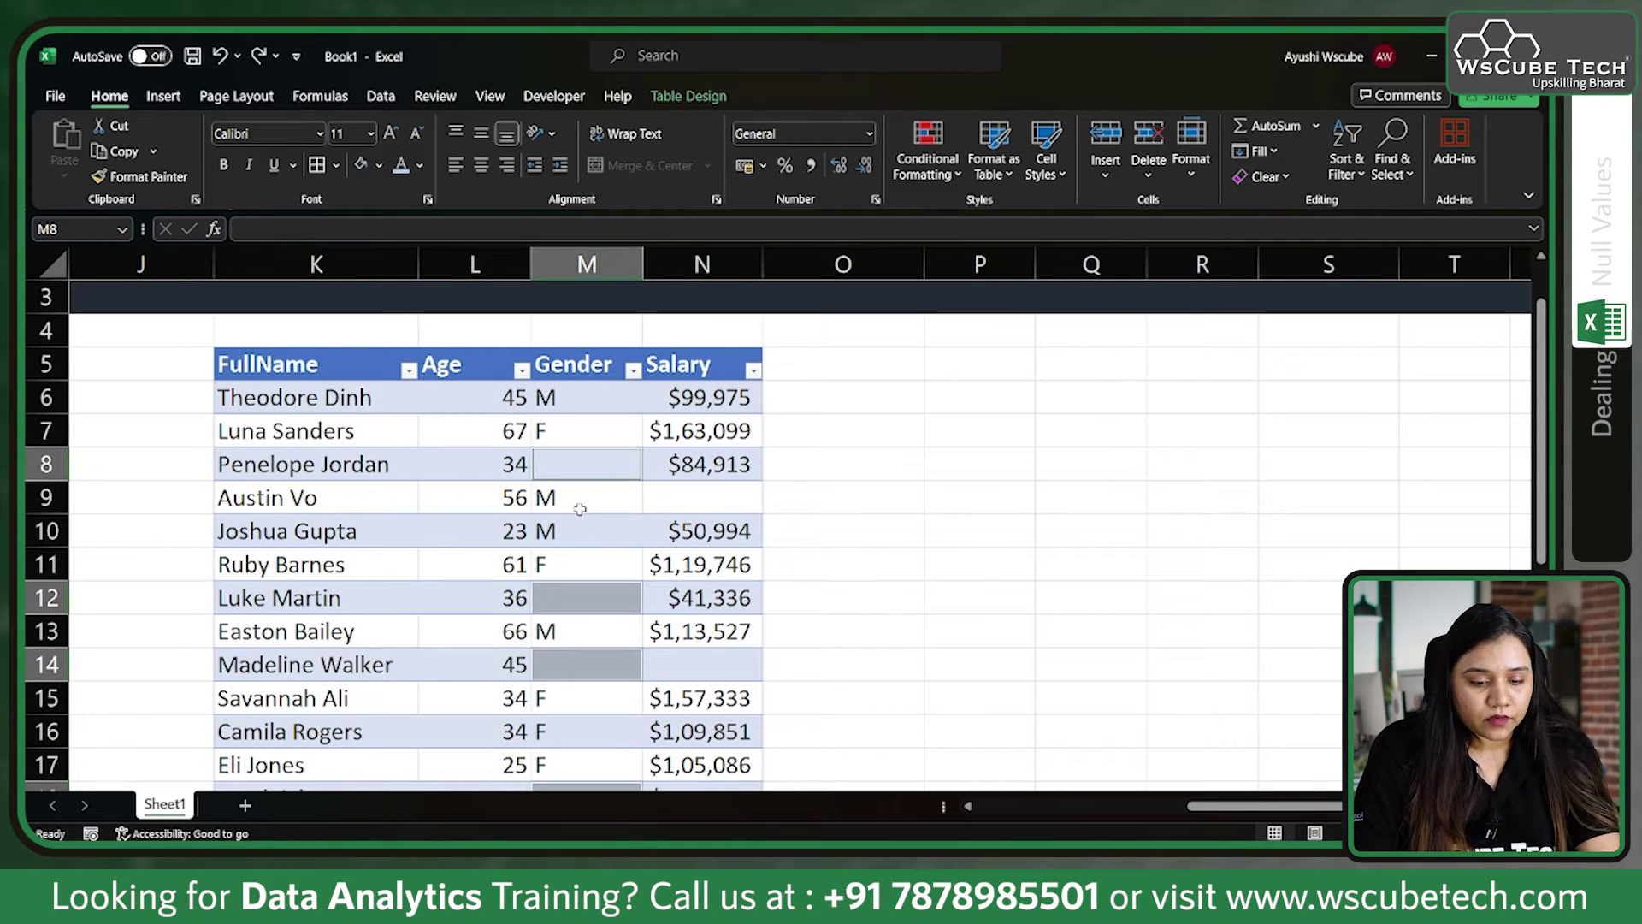
{"action": "scroll", "coordinate": [606, 466], "scroll_direction": "down", "scroll_amount": 1}
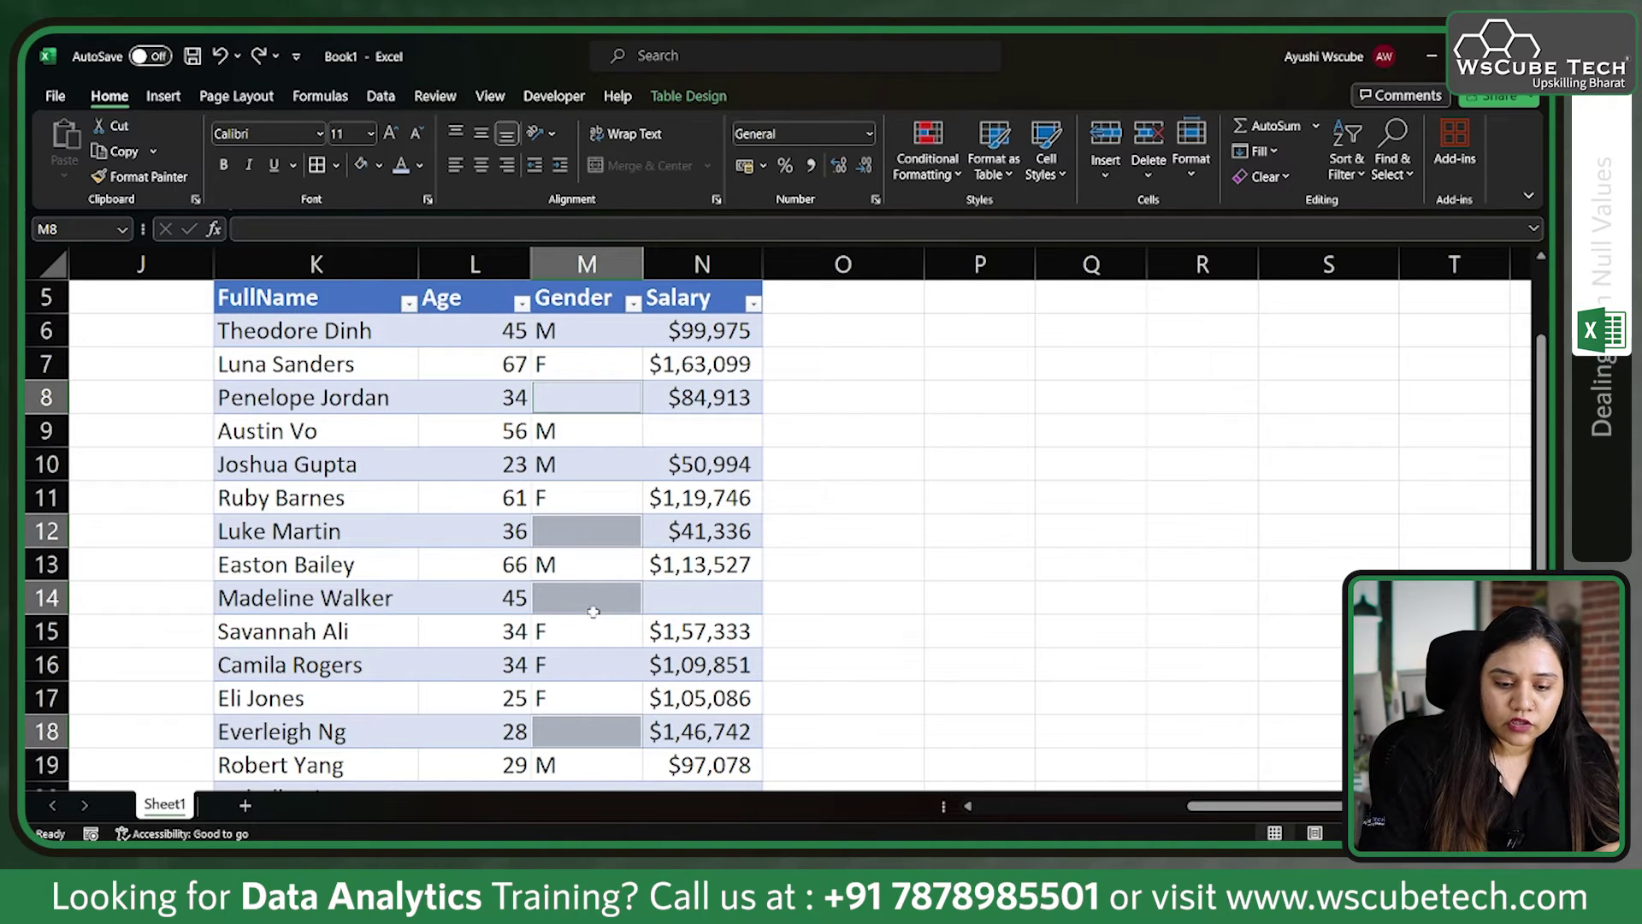
Step: Fill the blank Gender cells with =M9, copying each gender from the row below
{"action": "type", "text": "="}
{"action": "left_click", "coordinate": [570, 426]}
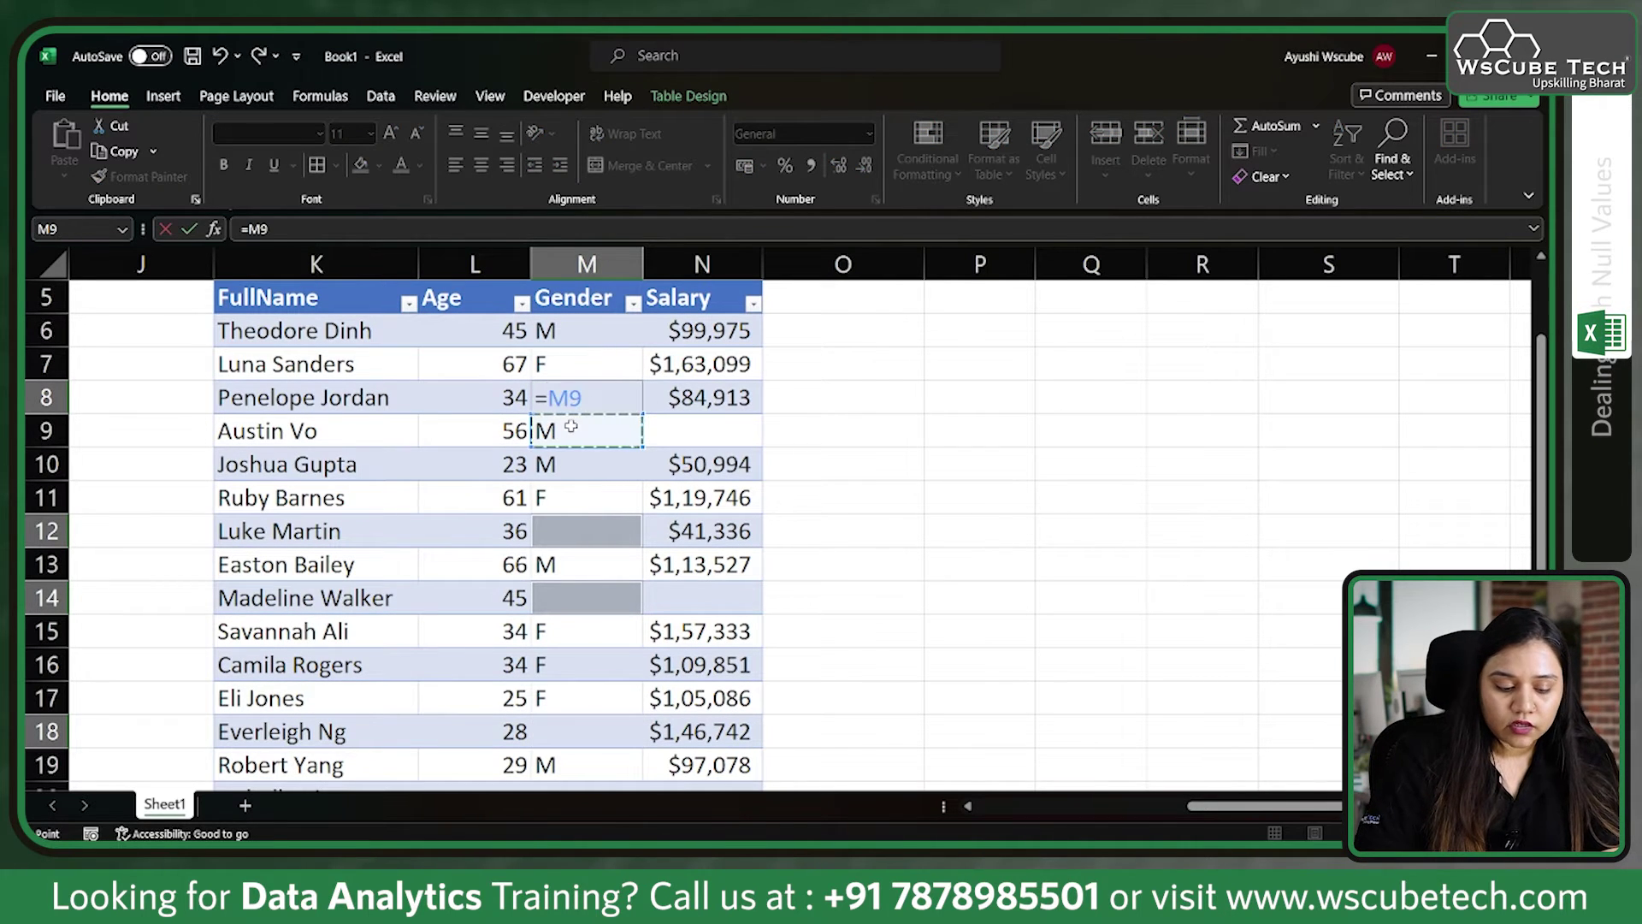
{"action": "key", "text": "ctrl+Return"}
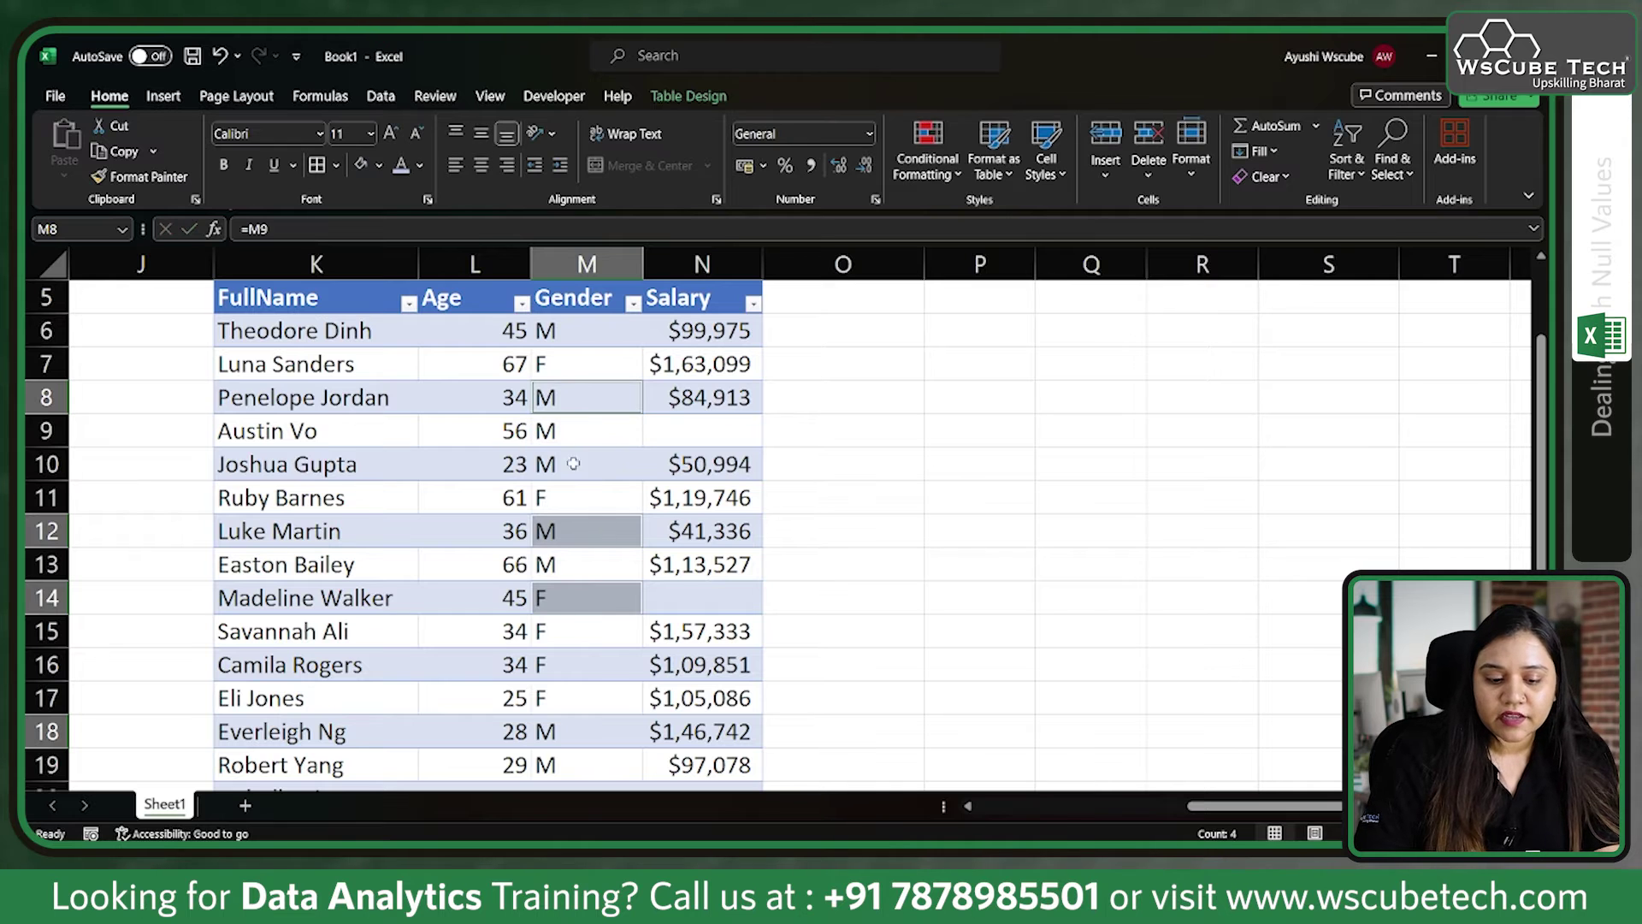
{"action": "scroll", "coordinate": [558, 431], "scroll_direction": "down", "scroll_amount": 1}
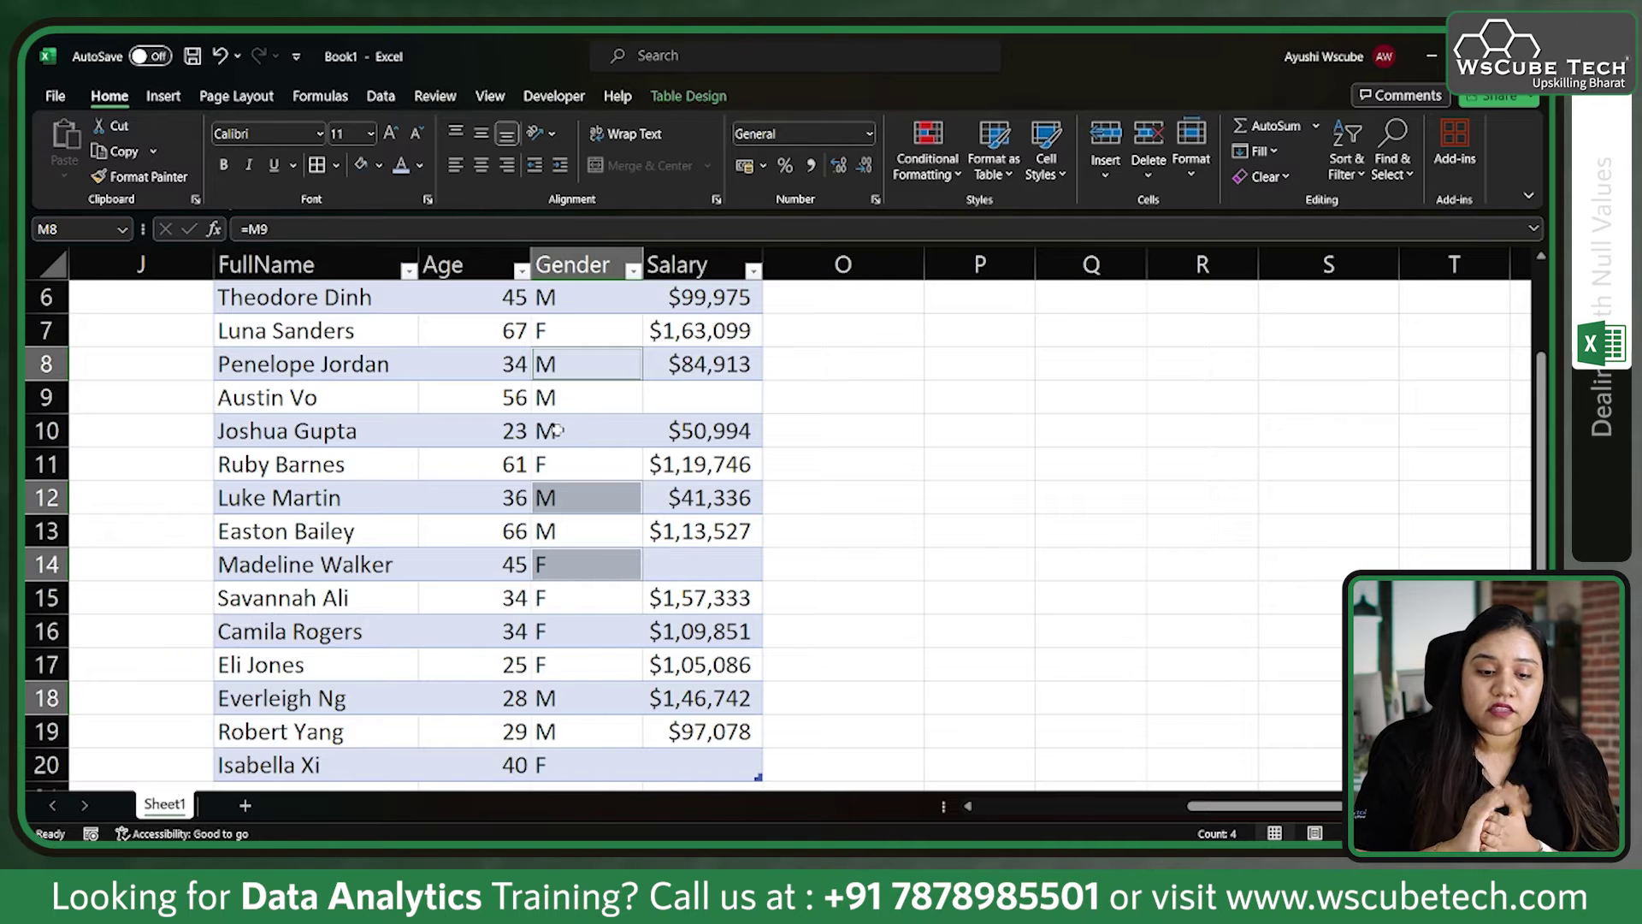
{"action": "scroll", "coordinate": [558, 431], "scroll_direction": "up", "scroll_amount": 4}
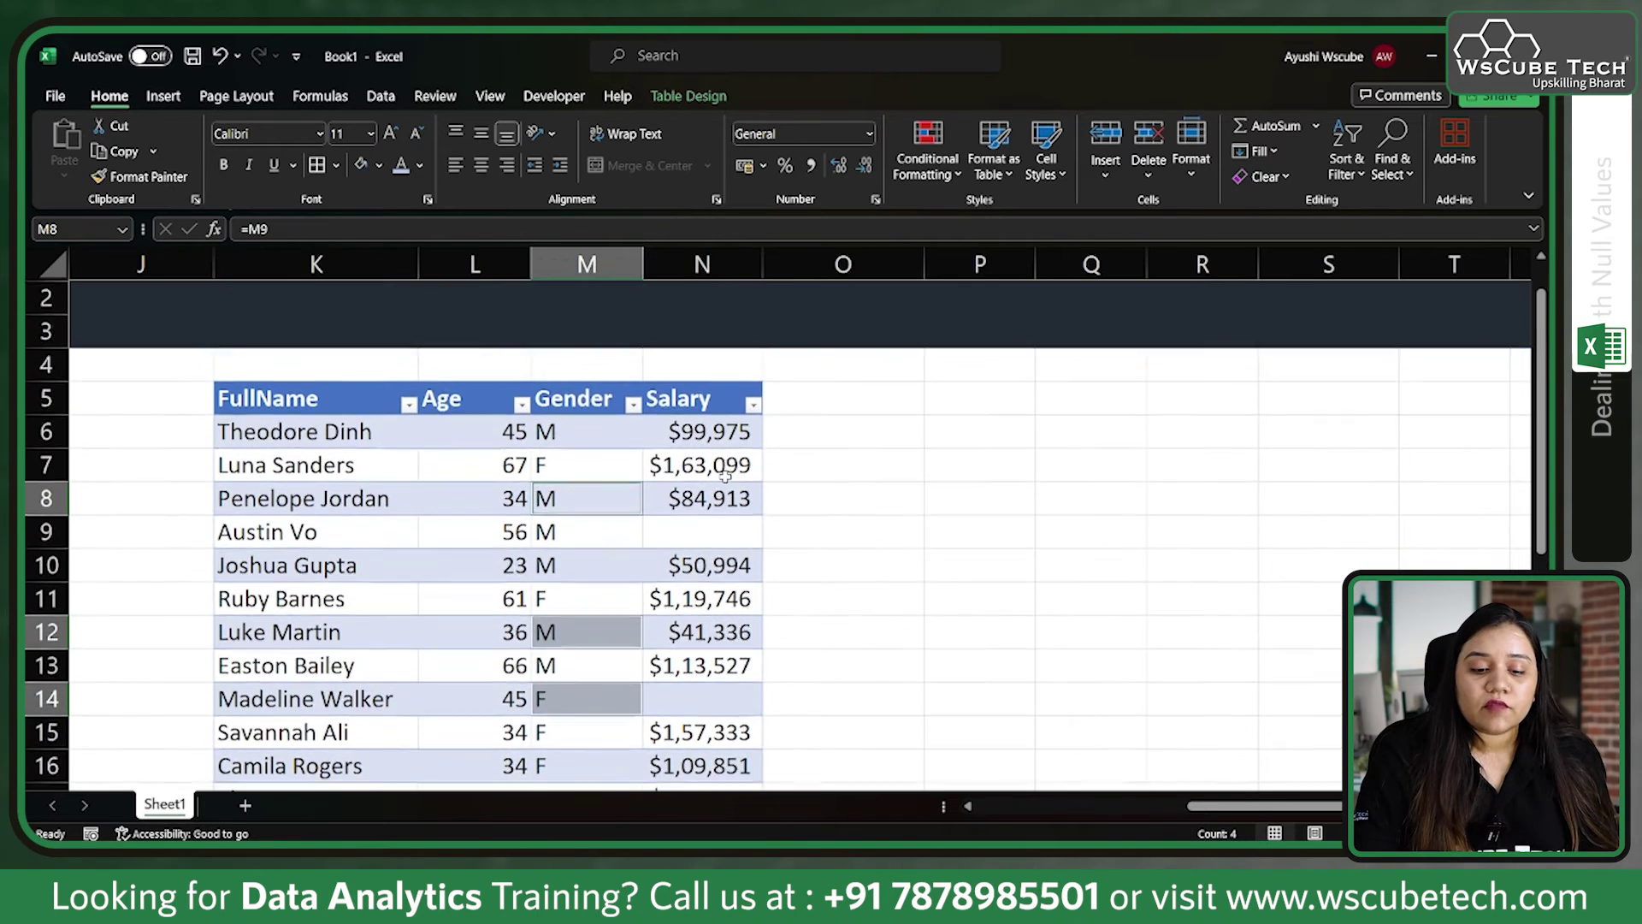
{"action": "scroll", "coordinate": [671, 404], "scroll_direction": "down", "scroll_amount": 1}
{"action": "left_click", "coordinate": [671, 403]}
Step: Enter =AVERAGE(Table5[Salary]) in P11 to get the average salary 107473.3
{"action": "key", "text": "ctrl+shift+Down"}
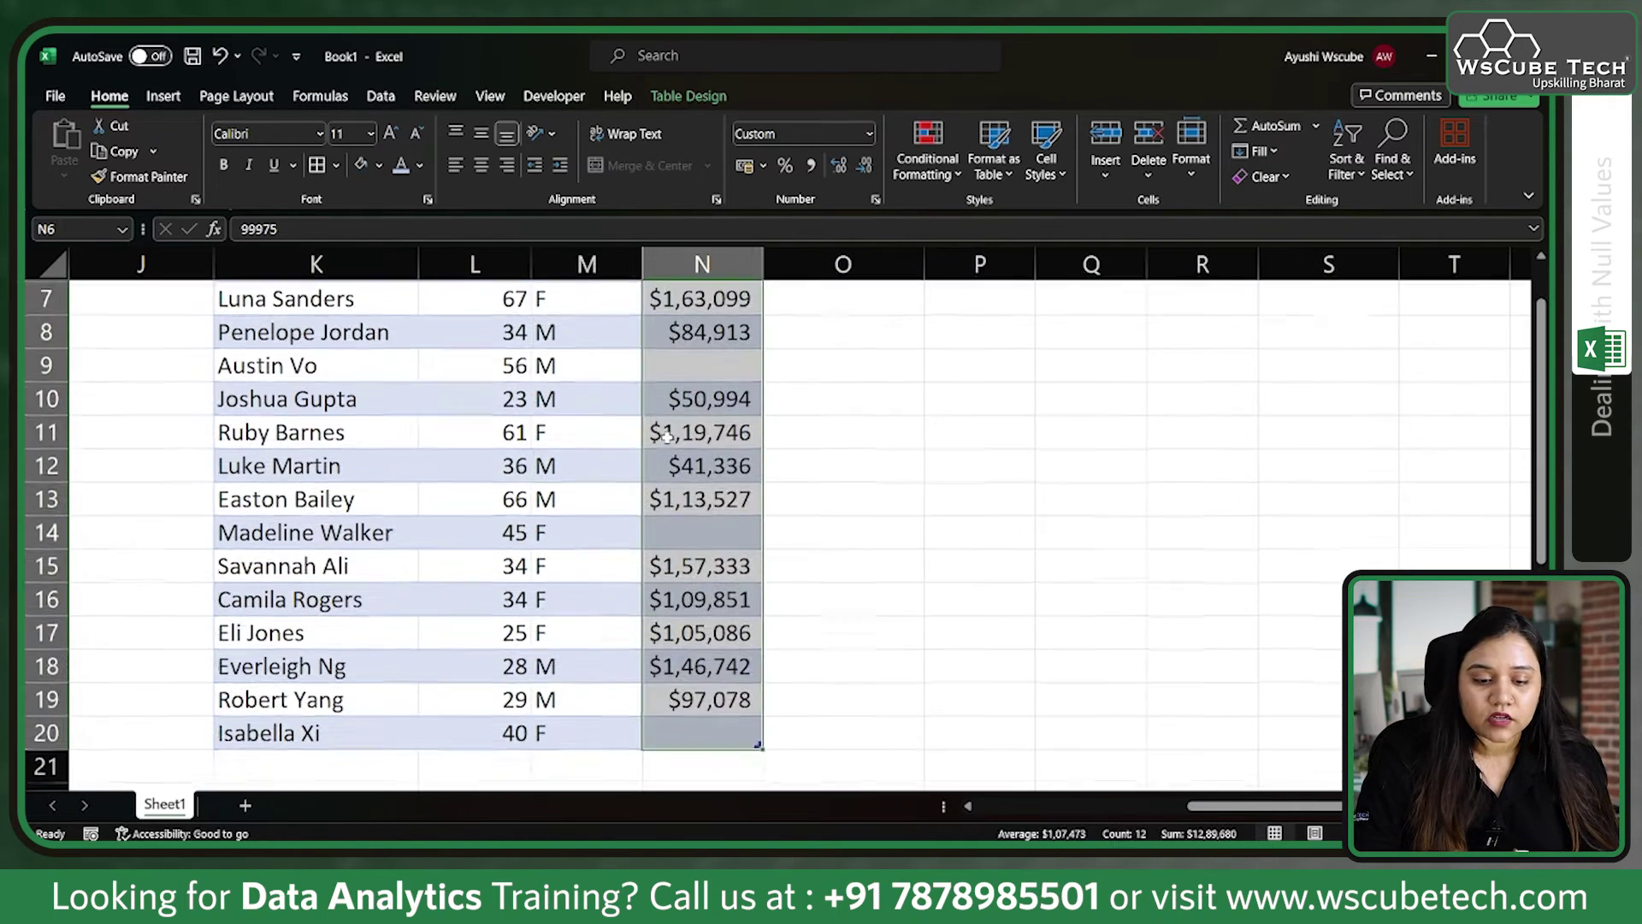
{"action": "scroll", "coordinate": [666, 437], "scroll_direction": "up", "scroll_amount": 1}
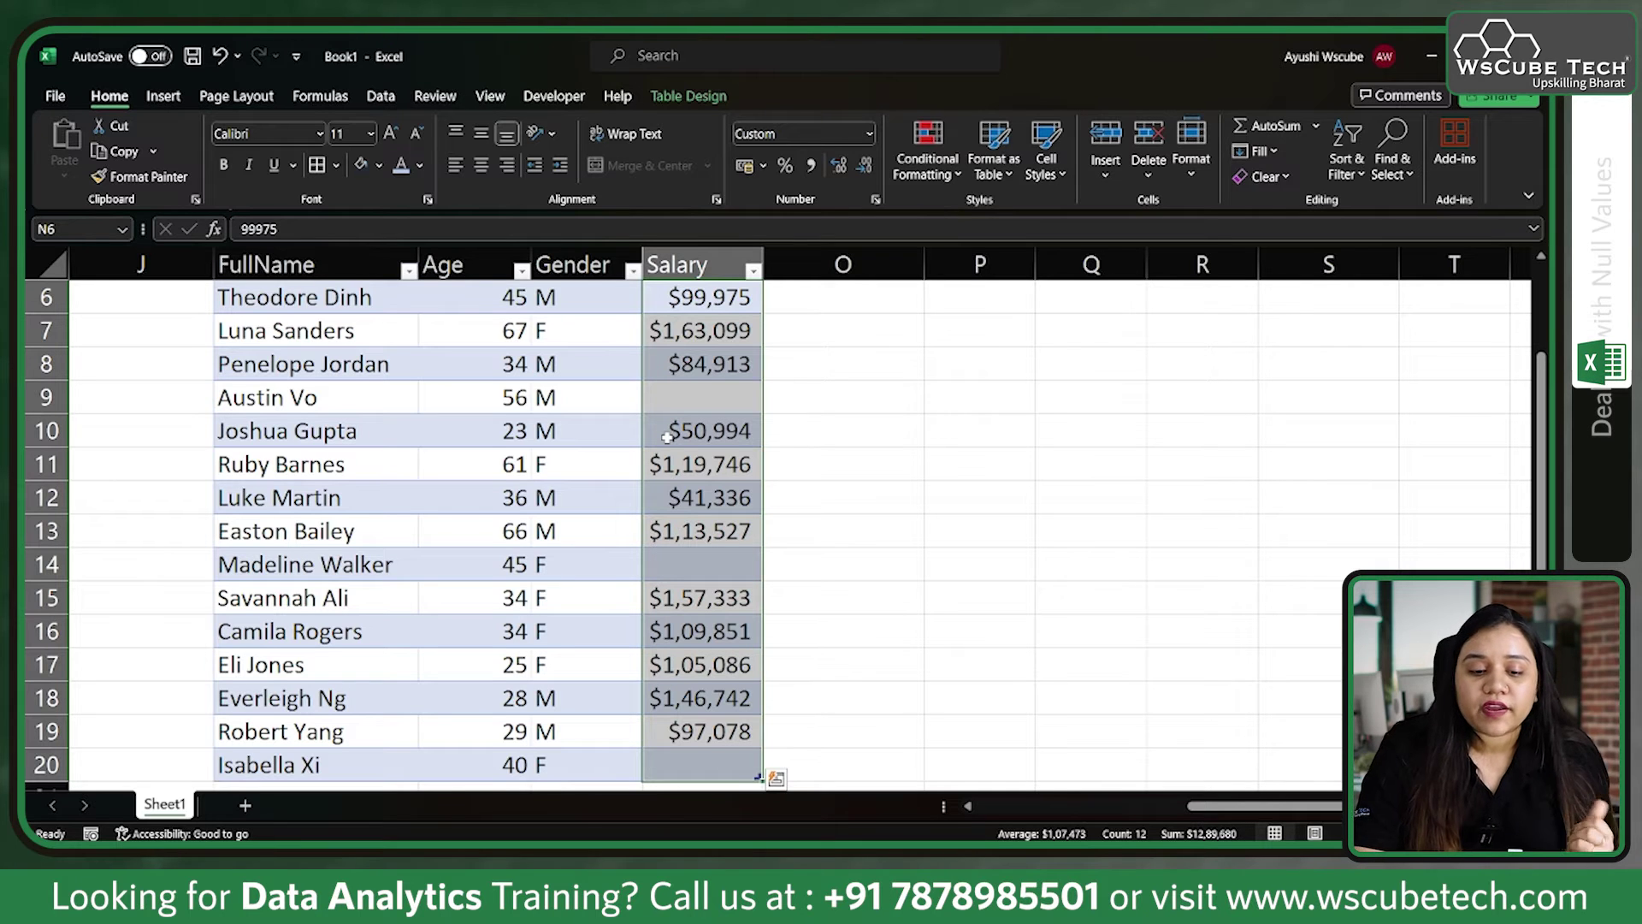
{"action": "scroll", "coordinate": [998, 519], "scroll_direction": "up", "scroll_amount": 1}
{"action": "left_click", "coordinate": [998, 518]}
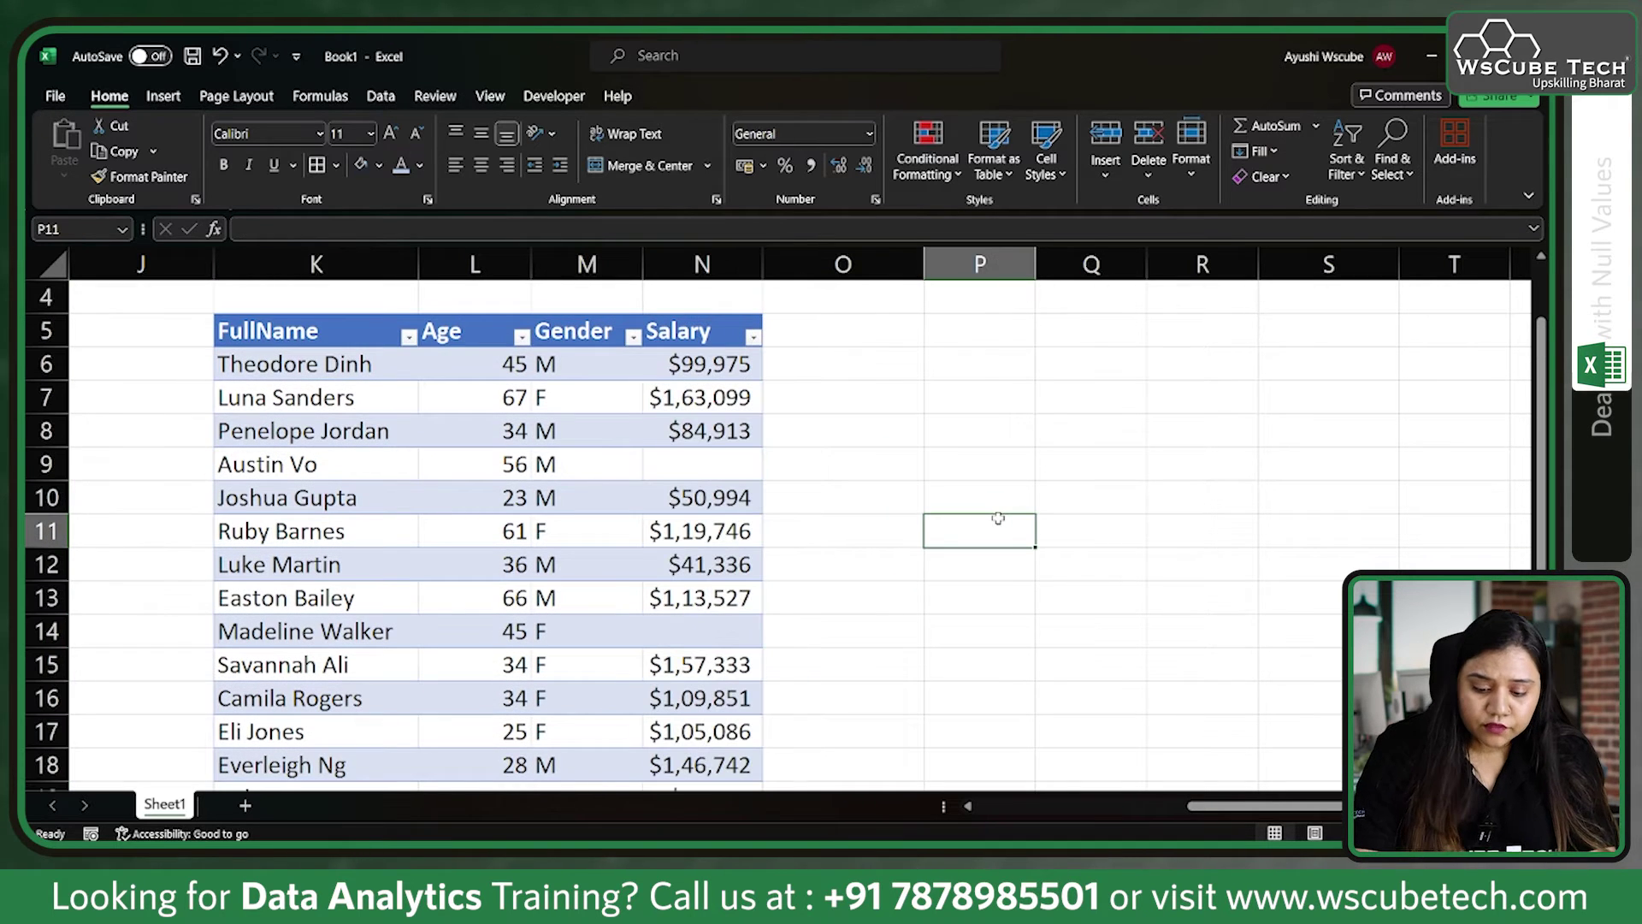
{"action": "type", "text": "=av"}
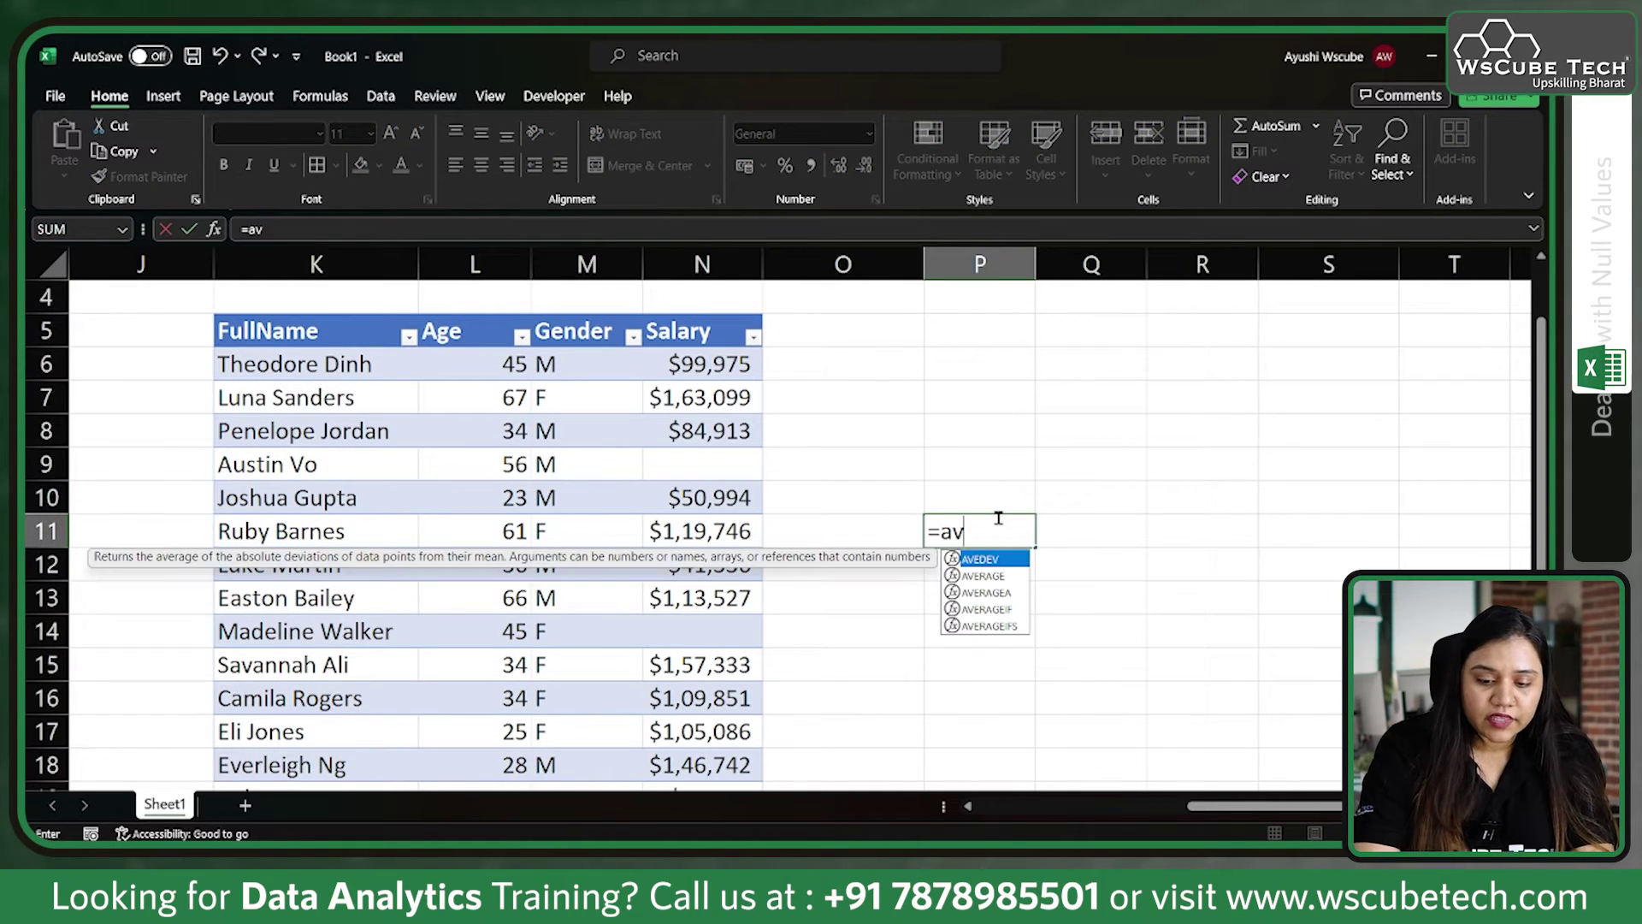
{"action": "key", "text": "Down"}
{"action": "key", "text": "Down"}
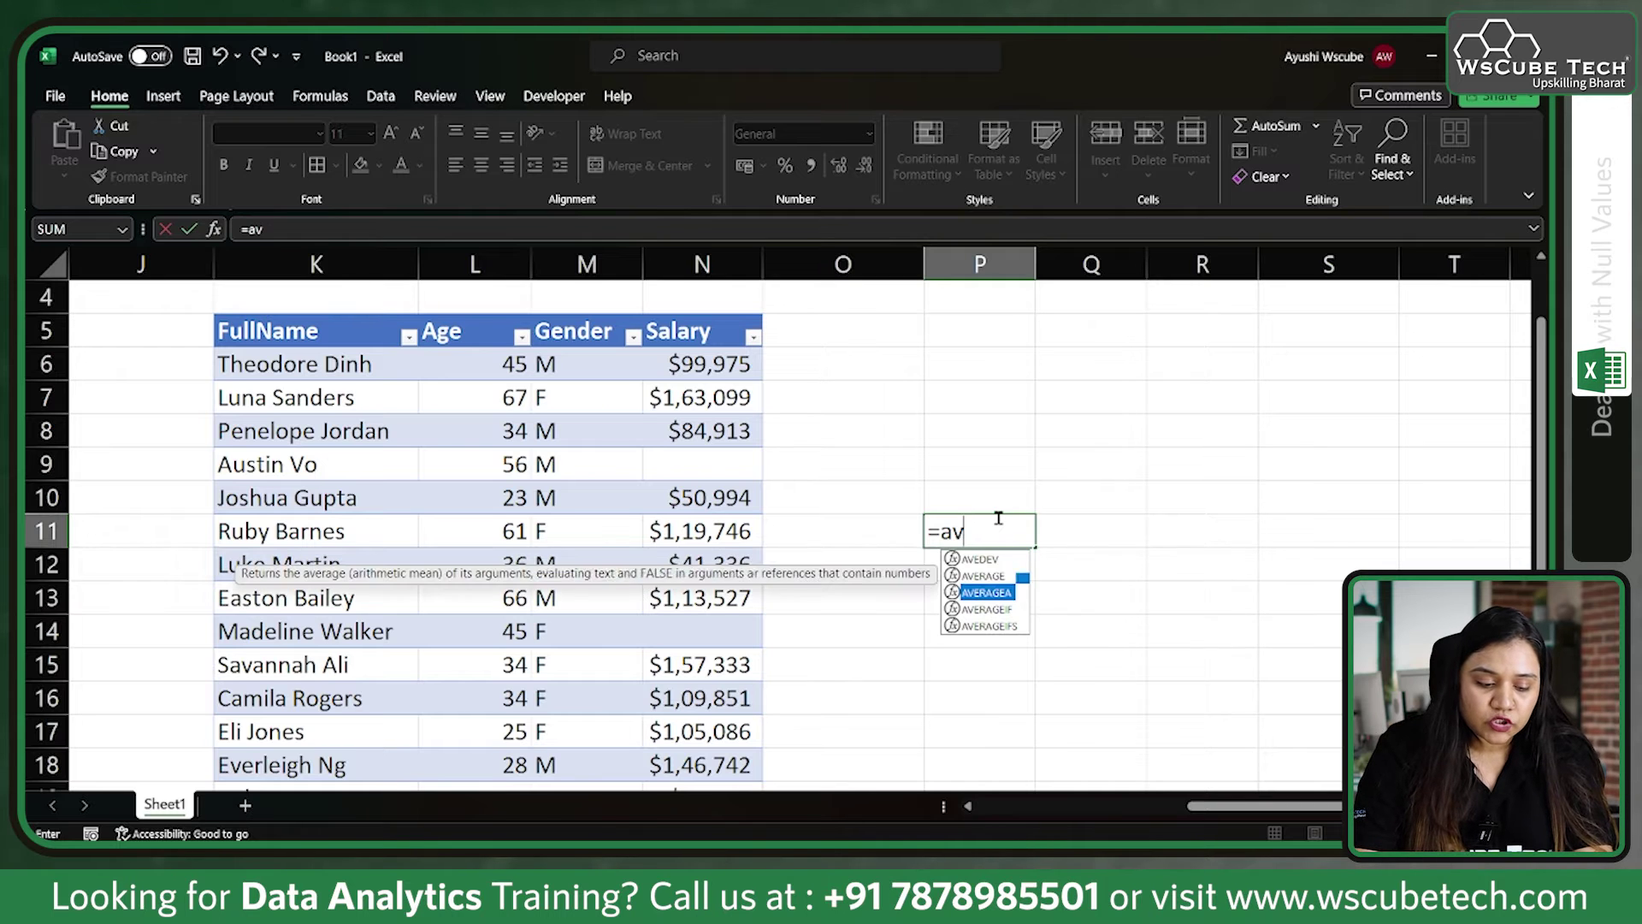
{"action": "key", "text": "Up"}
{"action": "key", "text": "Tab"}
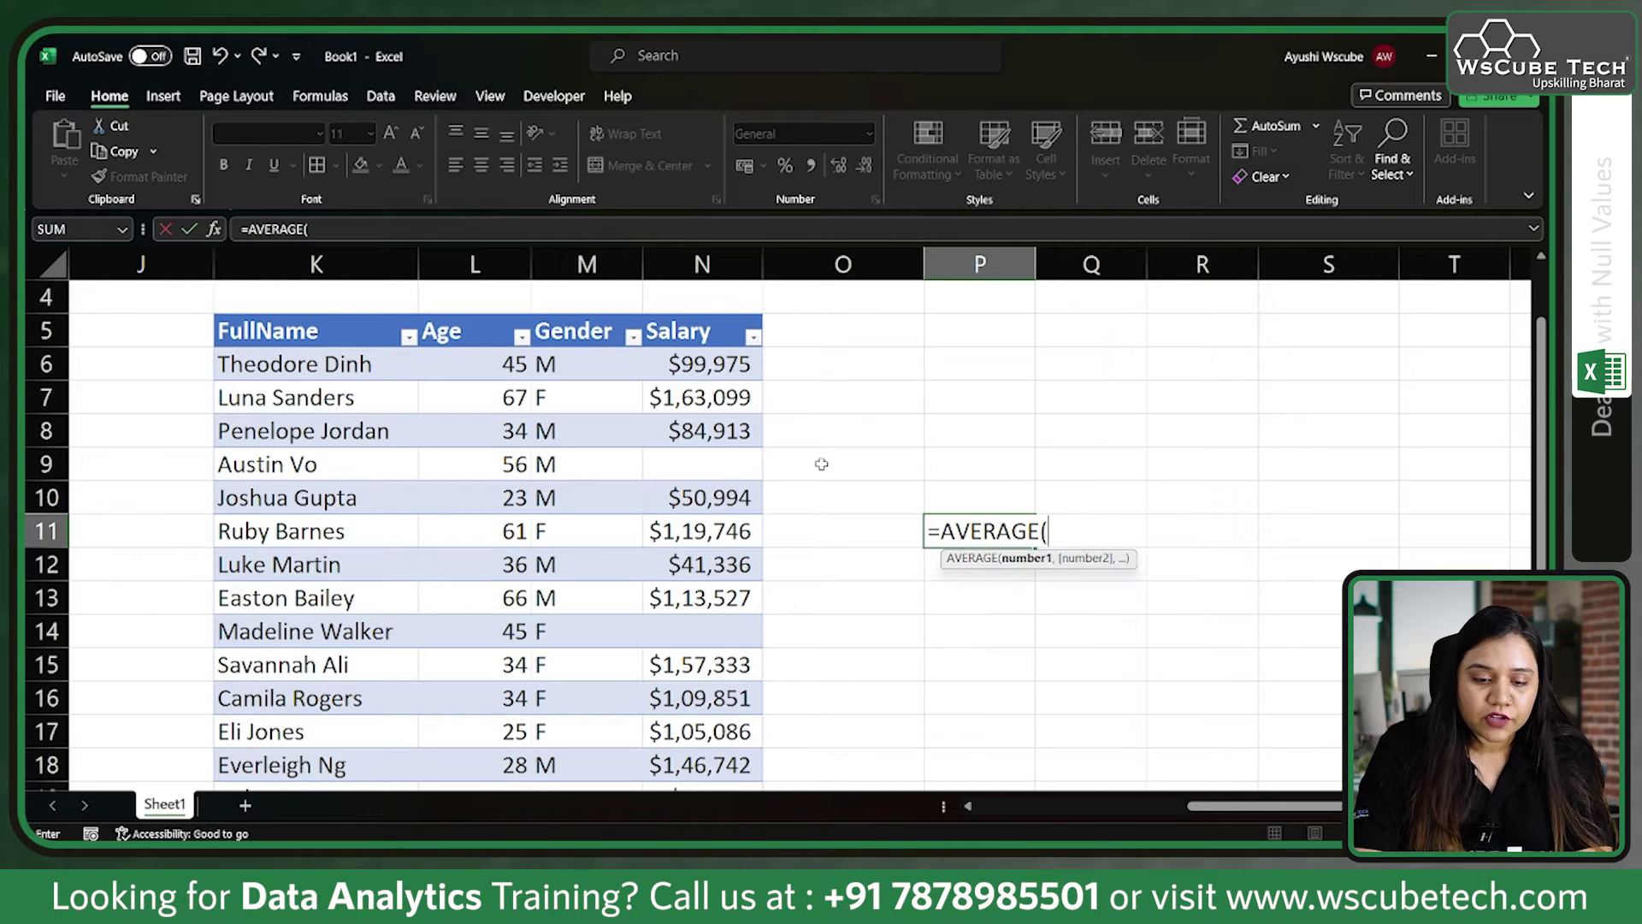
{"action": "left_click", "coordinate": [708, 314]}
{"action": "type", "text": ")"}
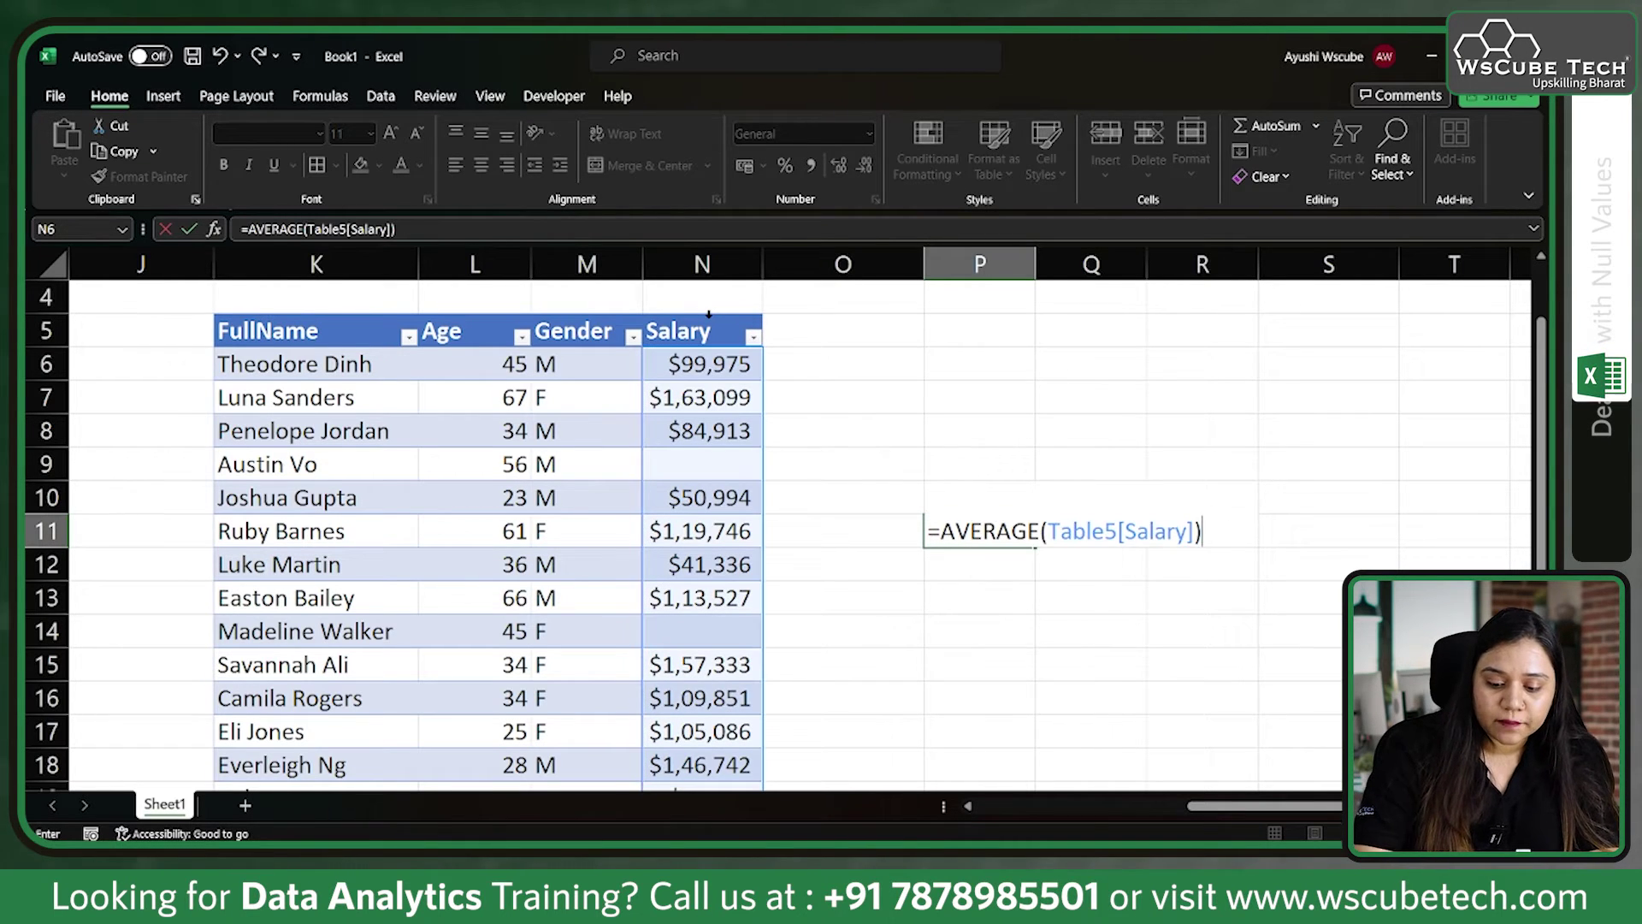
{"action": "key", "text": "Return"}
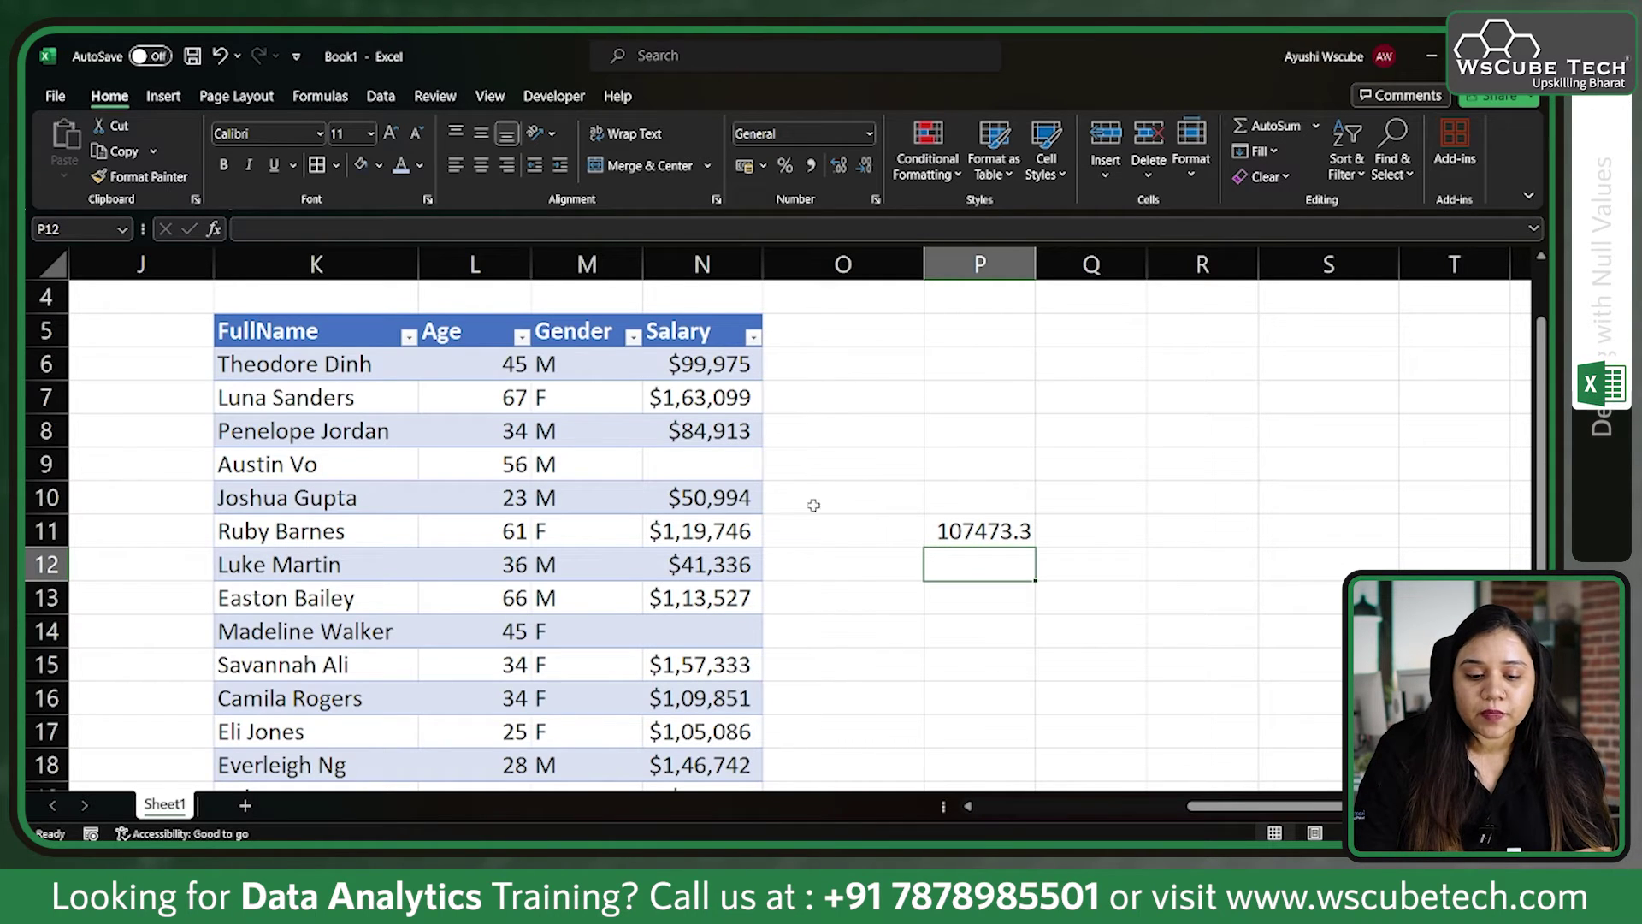
{"action": "scroll", "coordinate": [797, 539], "scroll_direction": "up", "scroll_amount": 1}
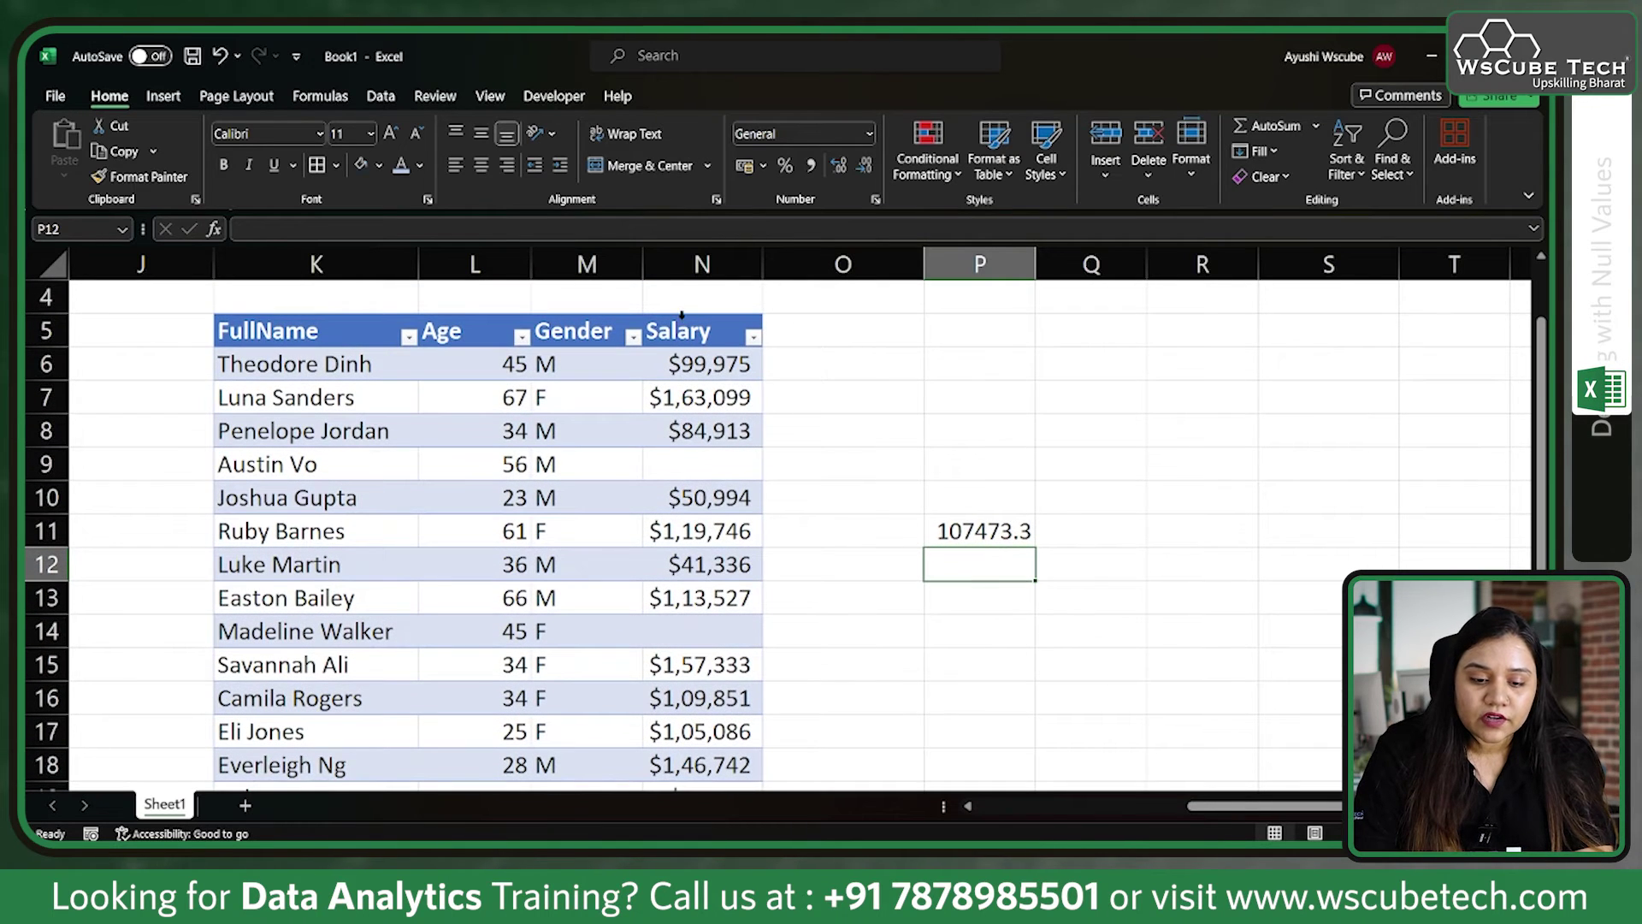
{"action": "left_click", "coordinate": [682, 314]}
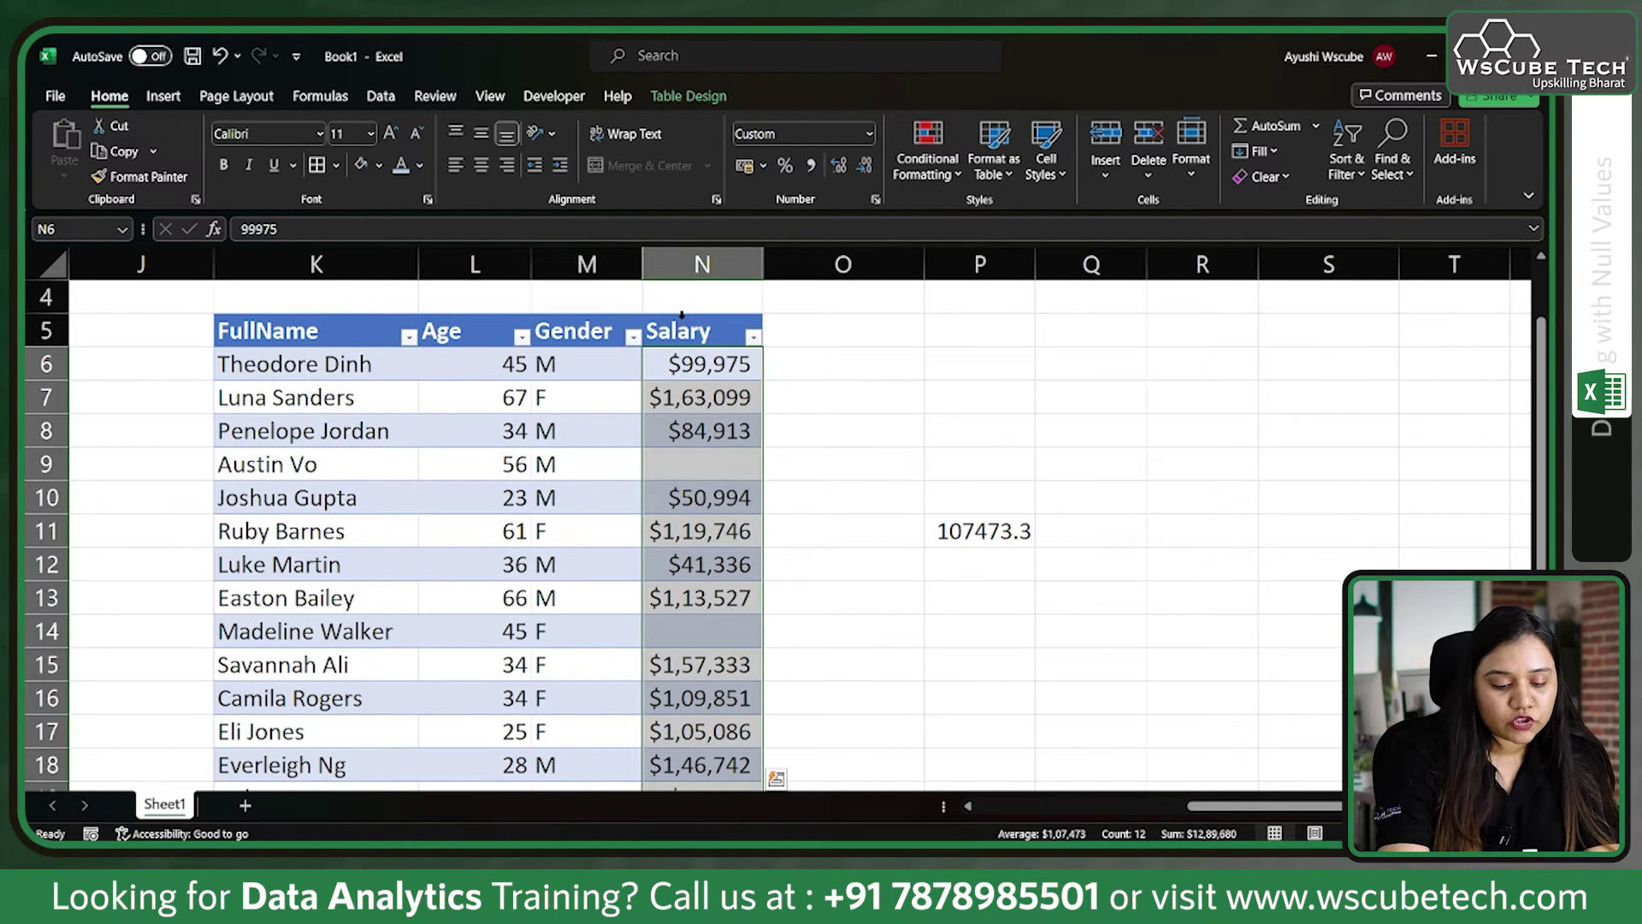
{"action": "key", "text": "ctrl+g"}
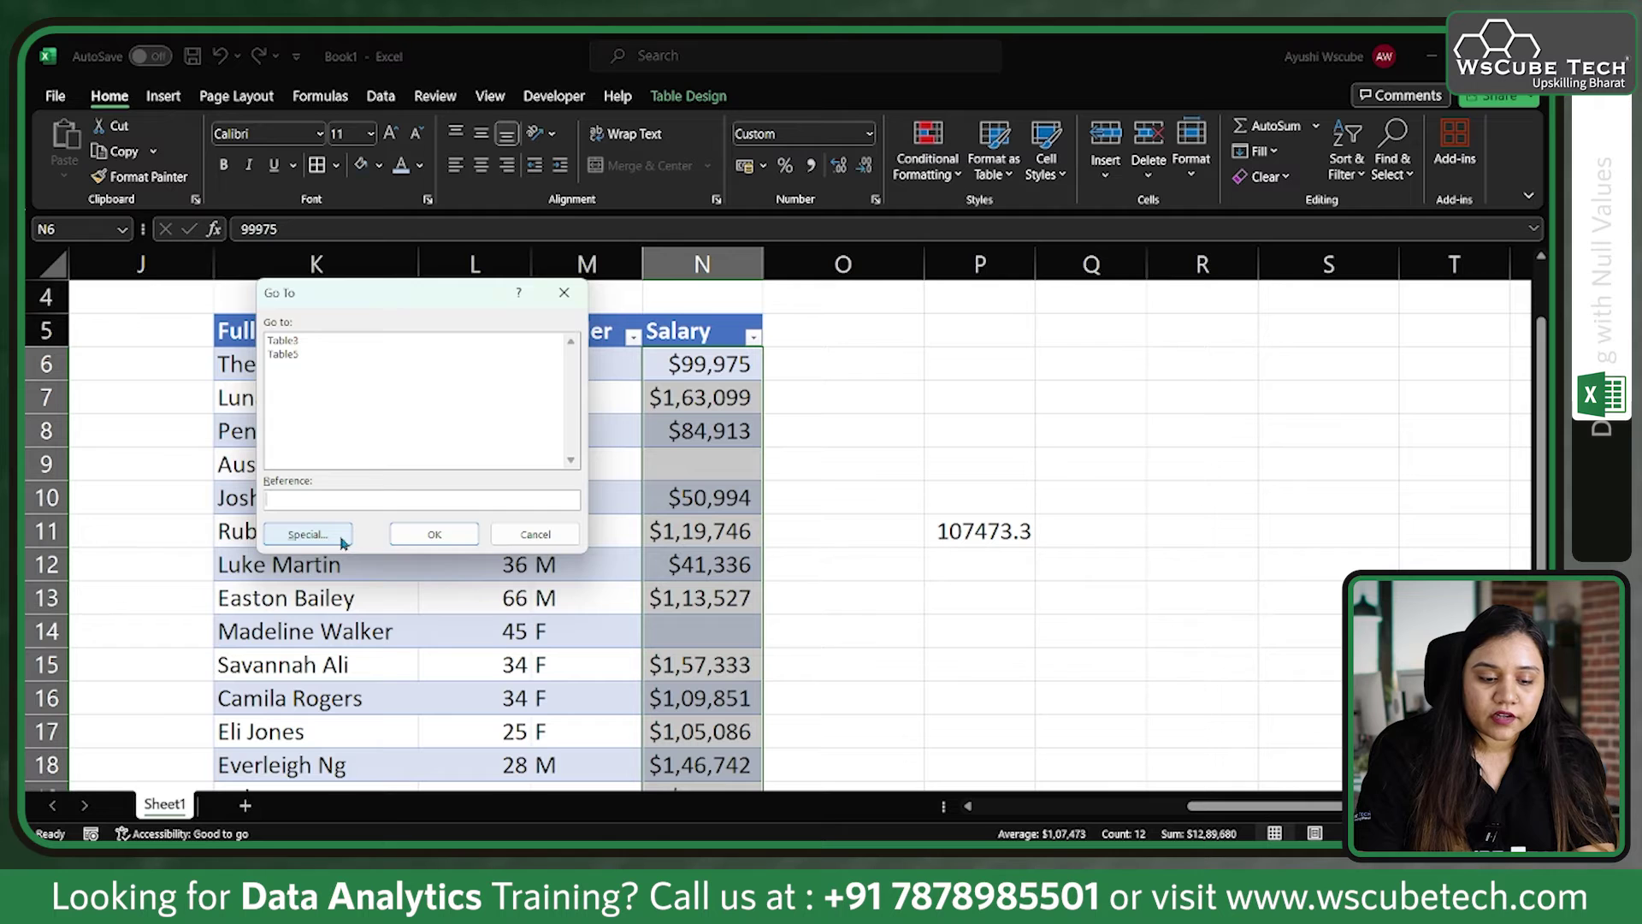
{"action": "left_click", "coordinate": [342, 534]}
{"action": "left_click", "coordinate": [322, 456]}
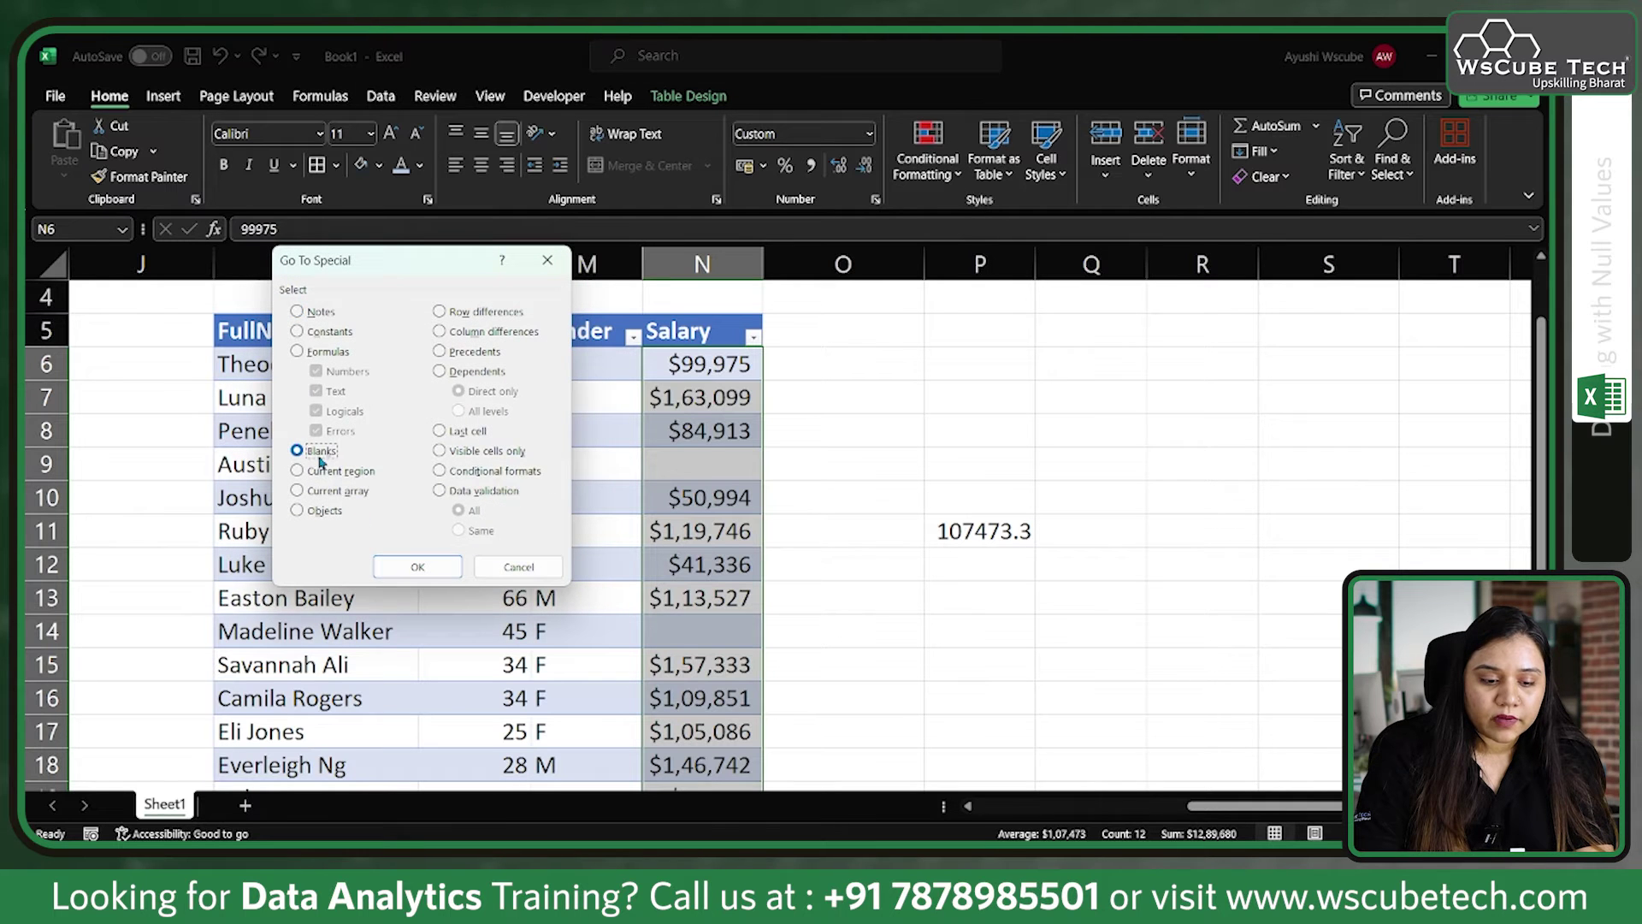
{"action": "left_click", "coordinate": [417, 566]}
{"action": "scroll", "coordinate": [607, 627], "scroll_direction": "down", "scroll_amount": 1}
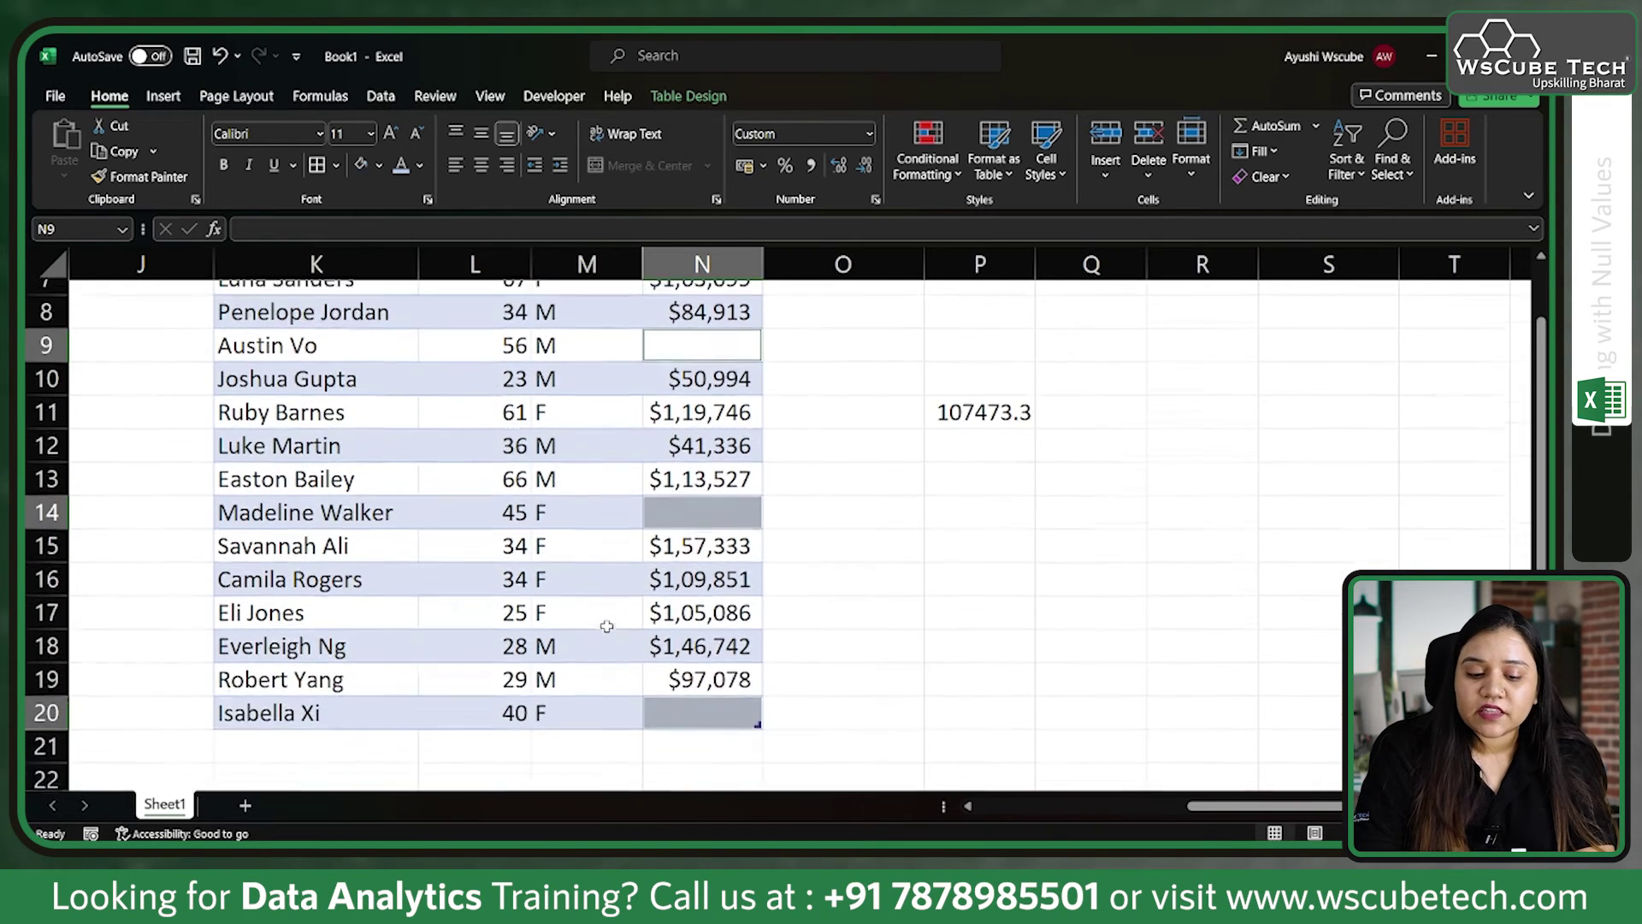
{"action": "scroll", "coordinate": [606, 627], "scroll_direction": "up", "scroll_amount": 1}
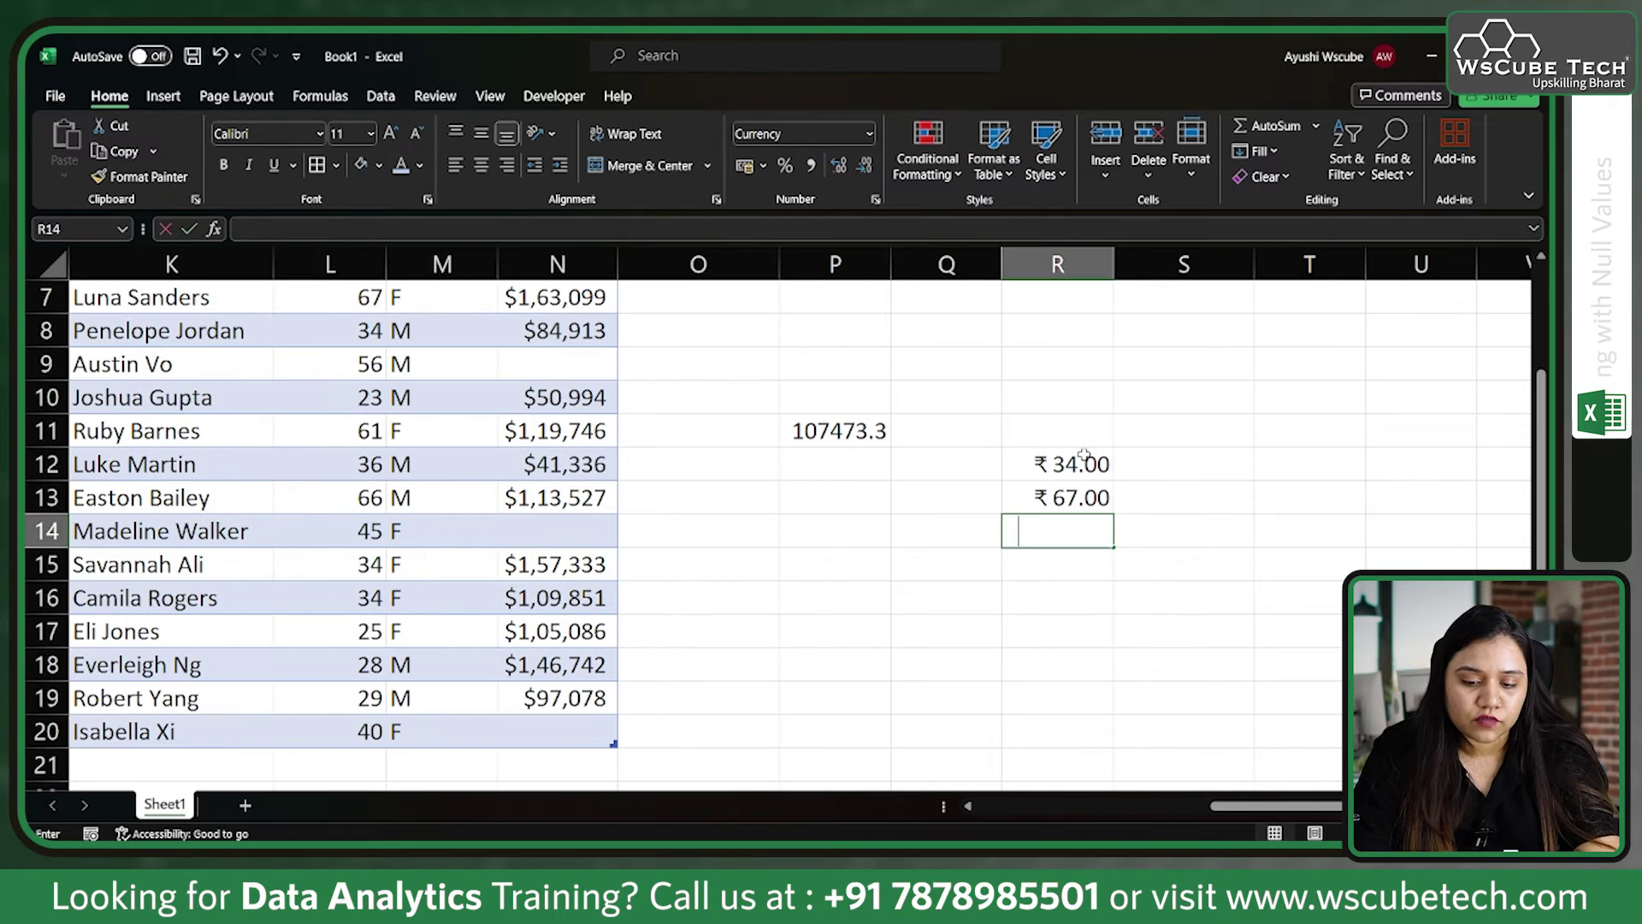
Step: Enter sample values 46, 56, 67 and 44 in R14 and R16:R18, then select R15
{"action": "type", "text": "46"}
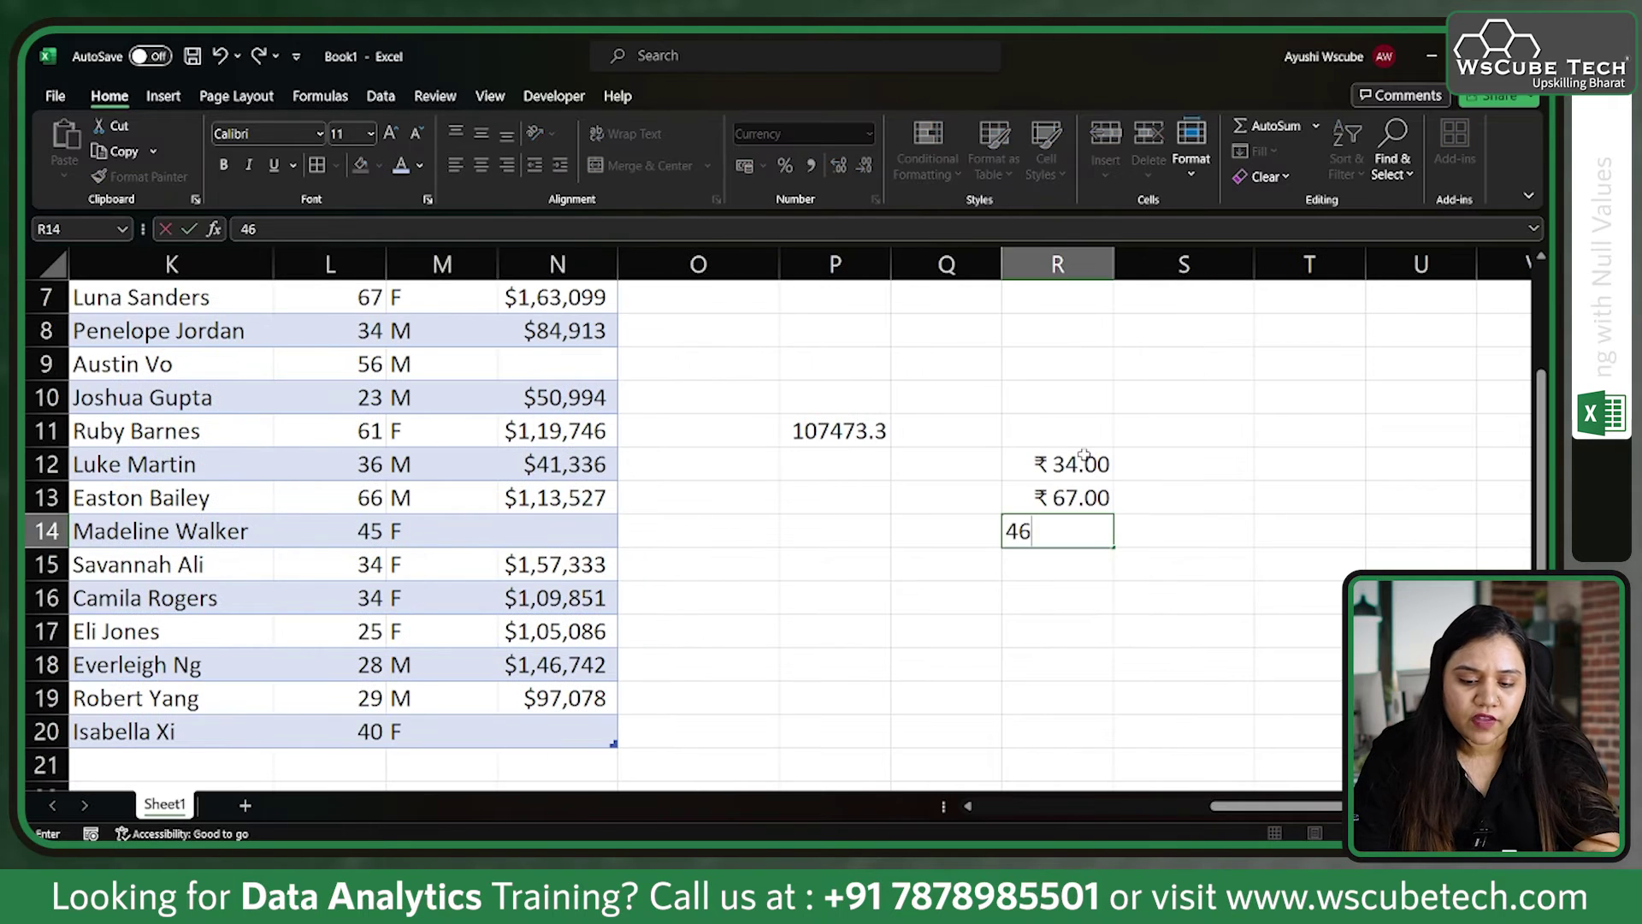
{"action": "key", "text": "Return"}
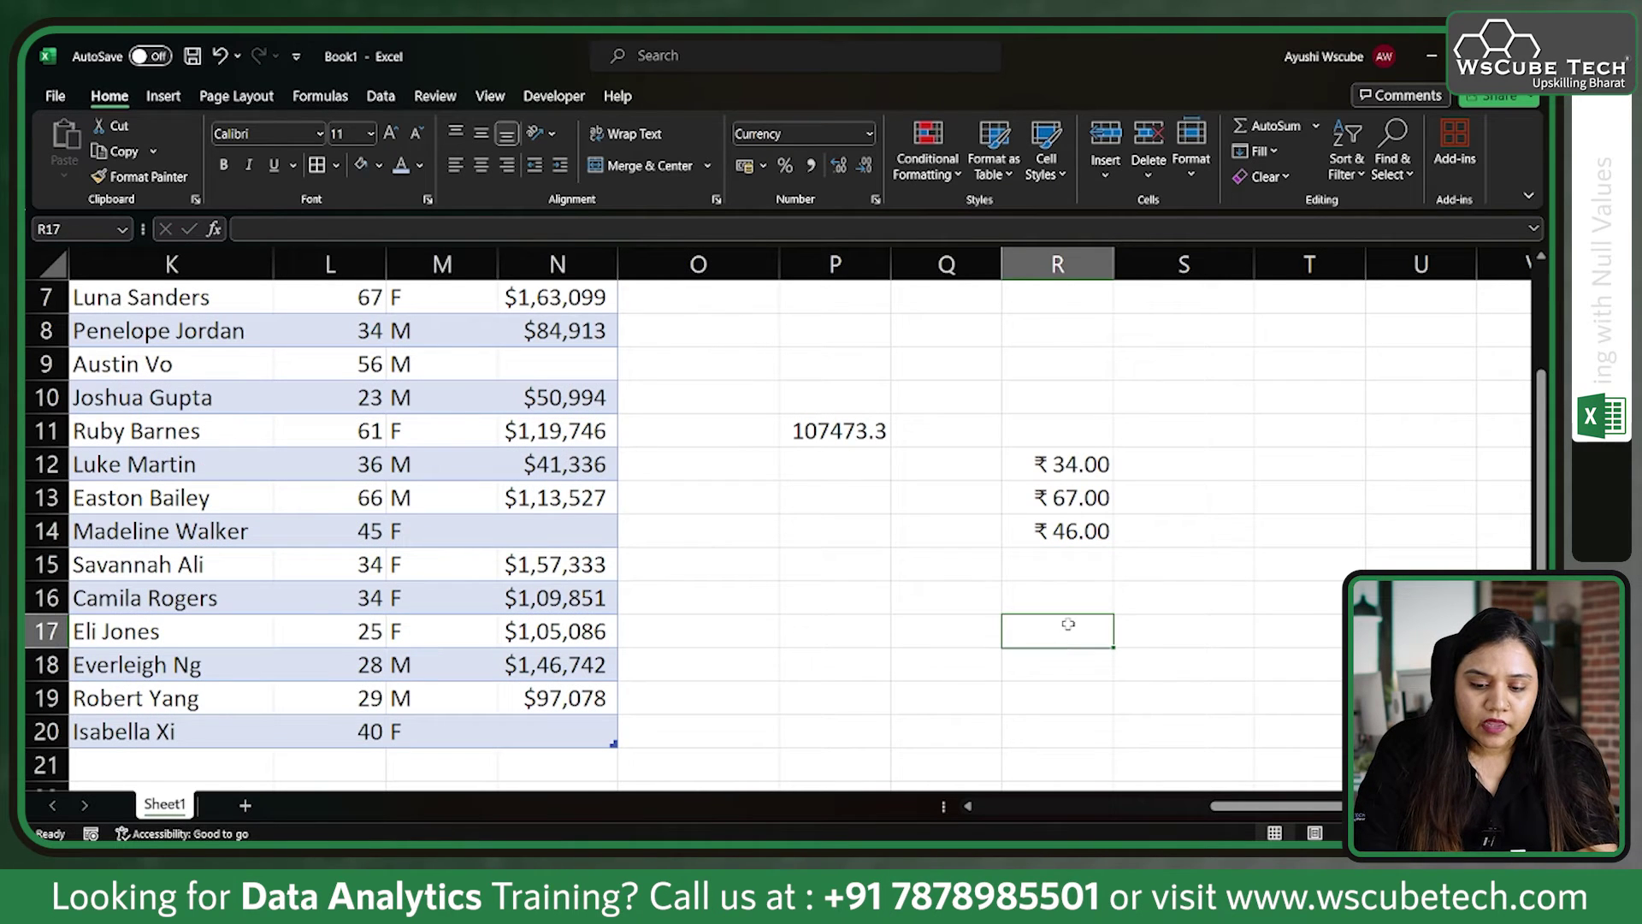
{"action": "left_click", "coordinate": [1043, 589]}
{"action": "type", "text": "56"}
{"action": "key", "text": "Return"}
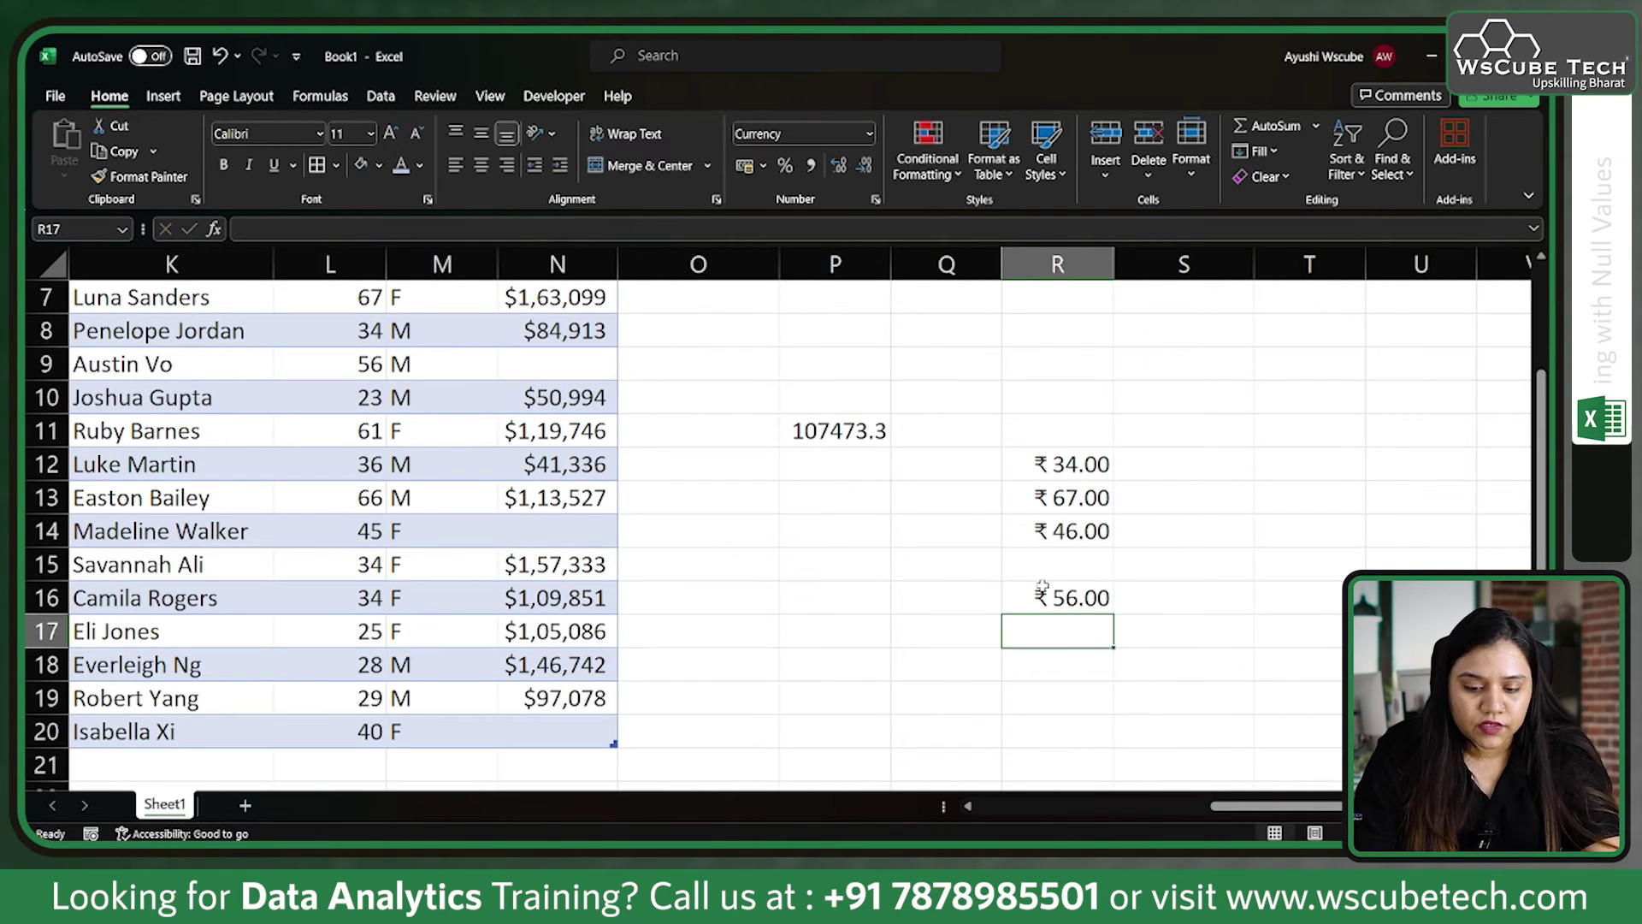
{"action": "type", "text": "67"}
{"action": "key", "text": "Return"}
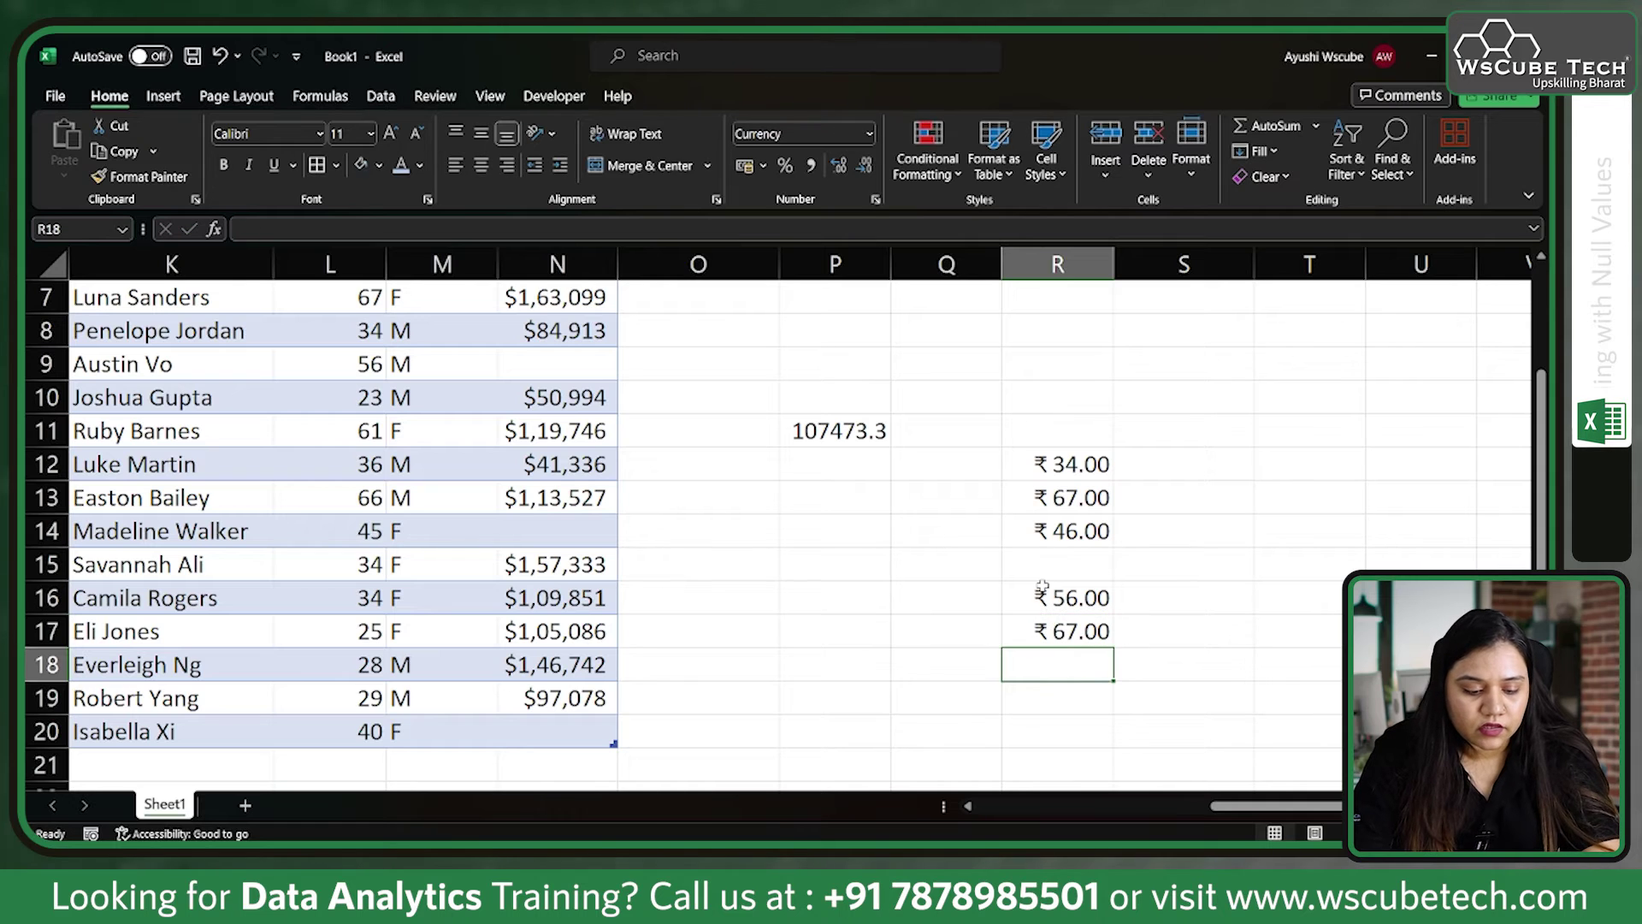
{"action": "type", "text": "44"}
{"action": "key", "text": "Return"}
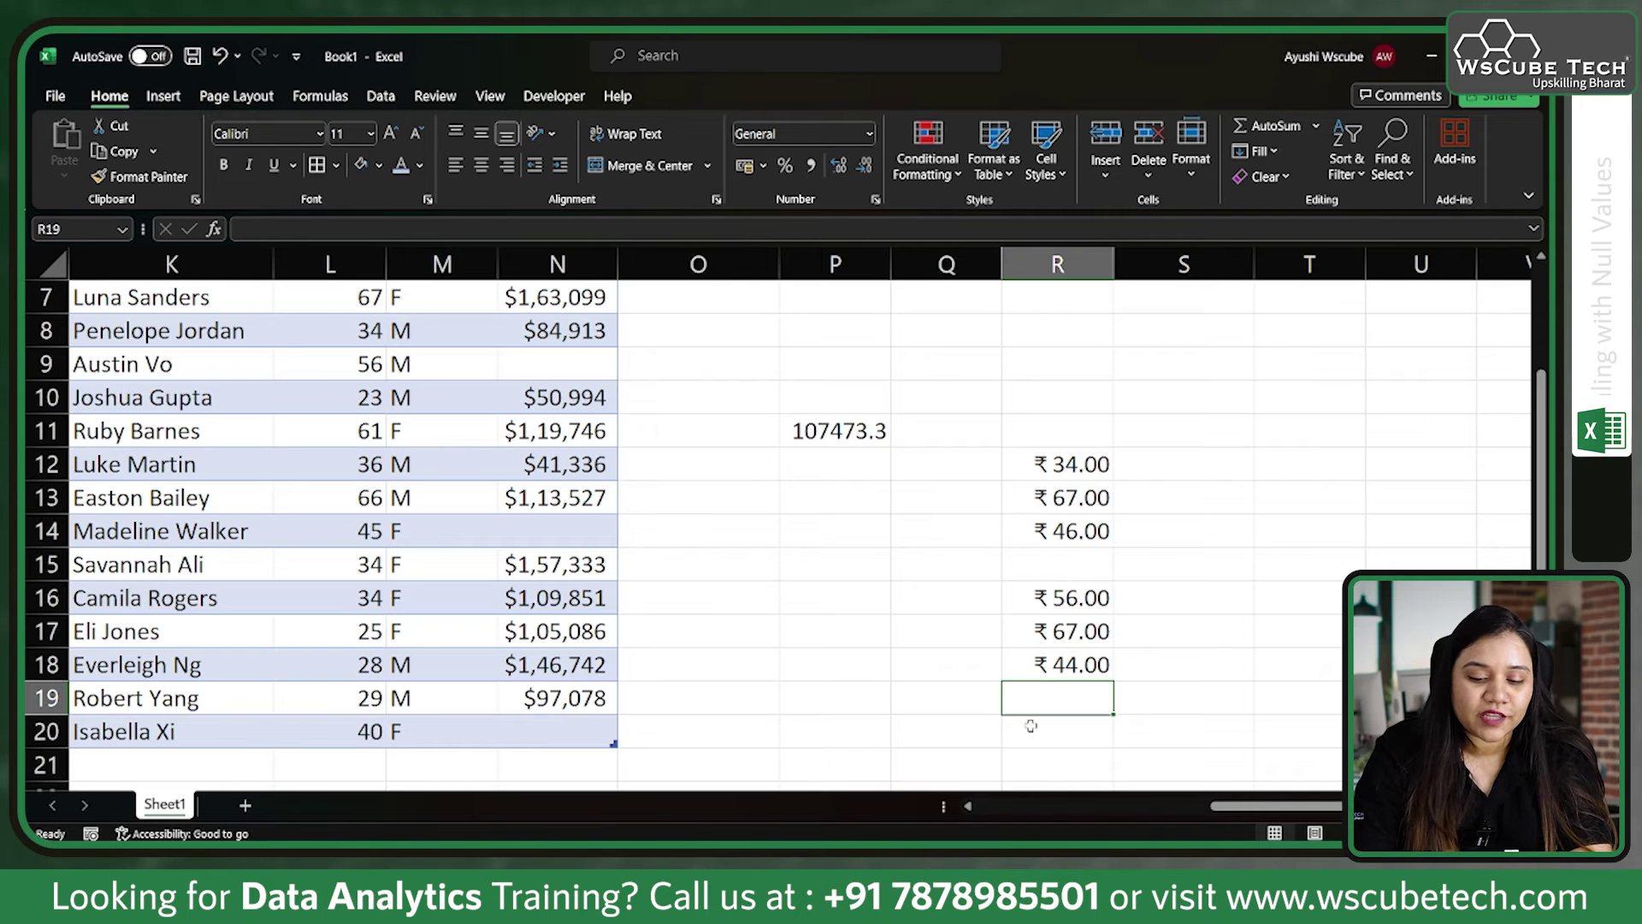
{"action": "left_click", "coordinate": [1067, 557]}
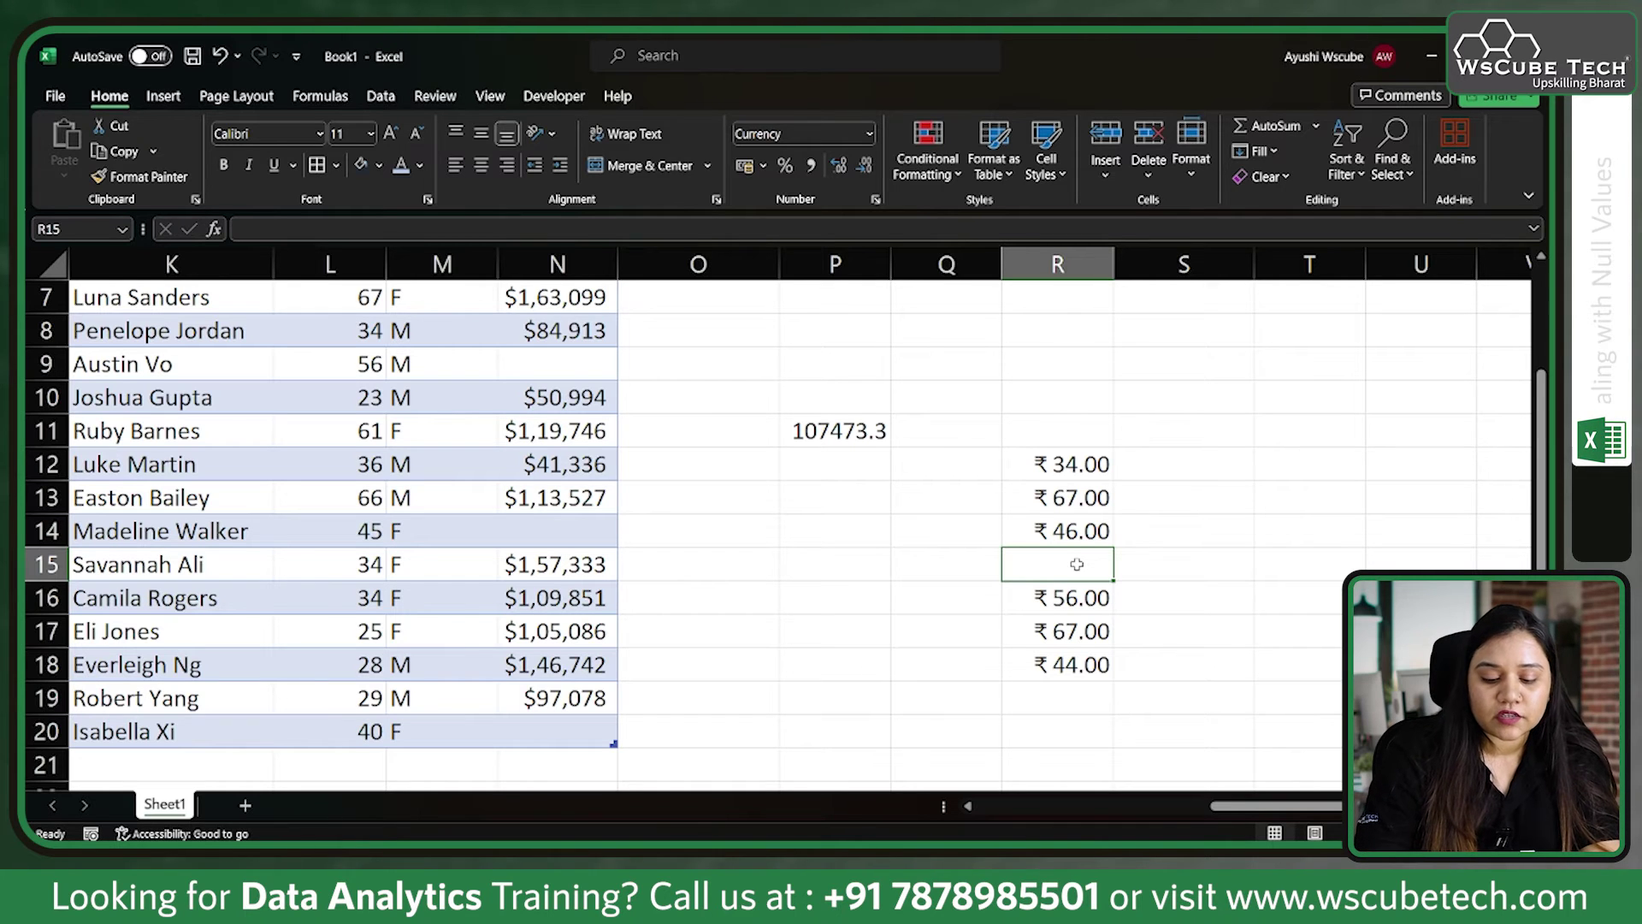
Step: Enter =SUM(R12:R18) in R15 and dismiss the circular-reference warning
{"action": "type", "text": "=sum("}
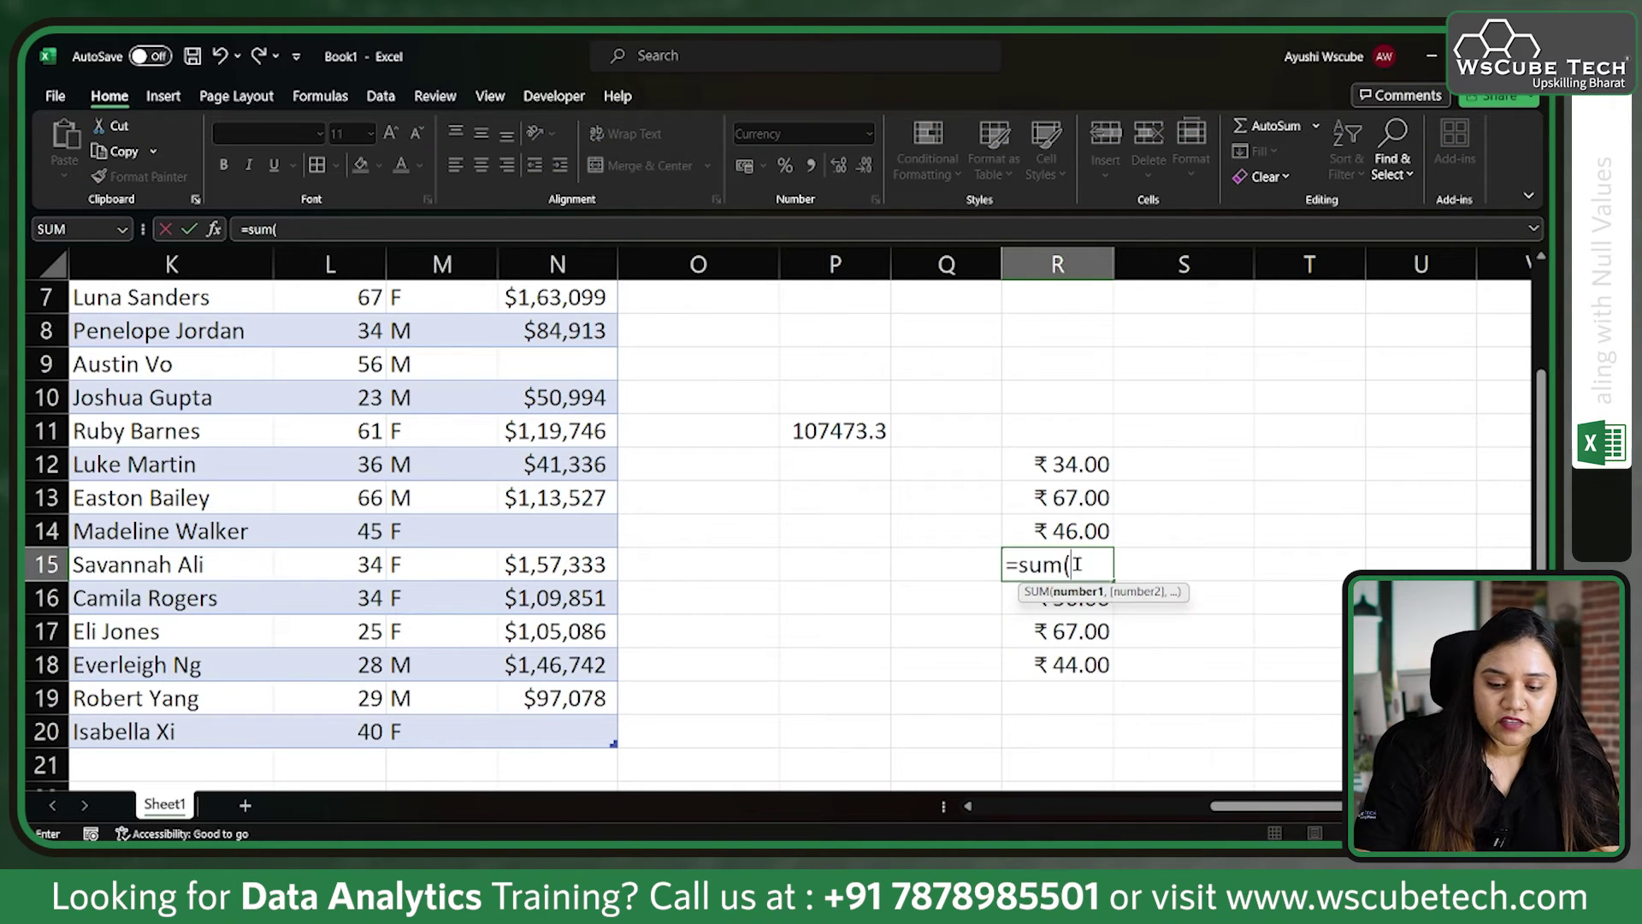
{"action": "left_click_drag", "start_coordinate": [1073, 464], "coordinate": [1081, 668]}
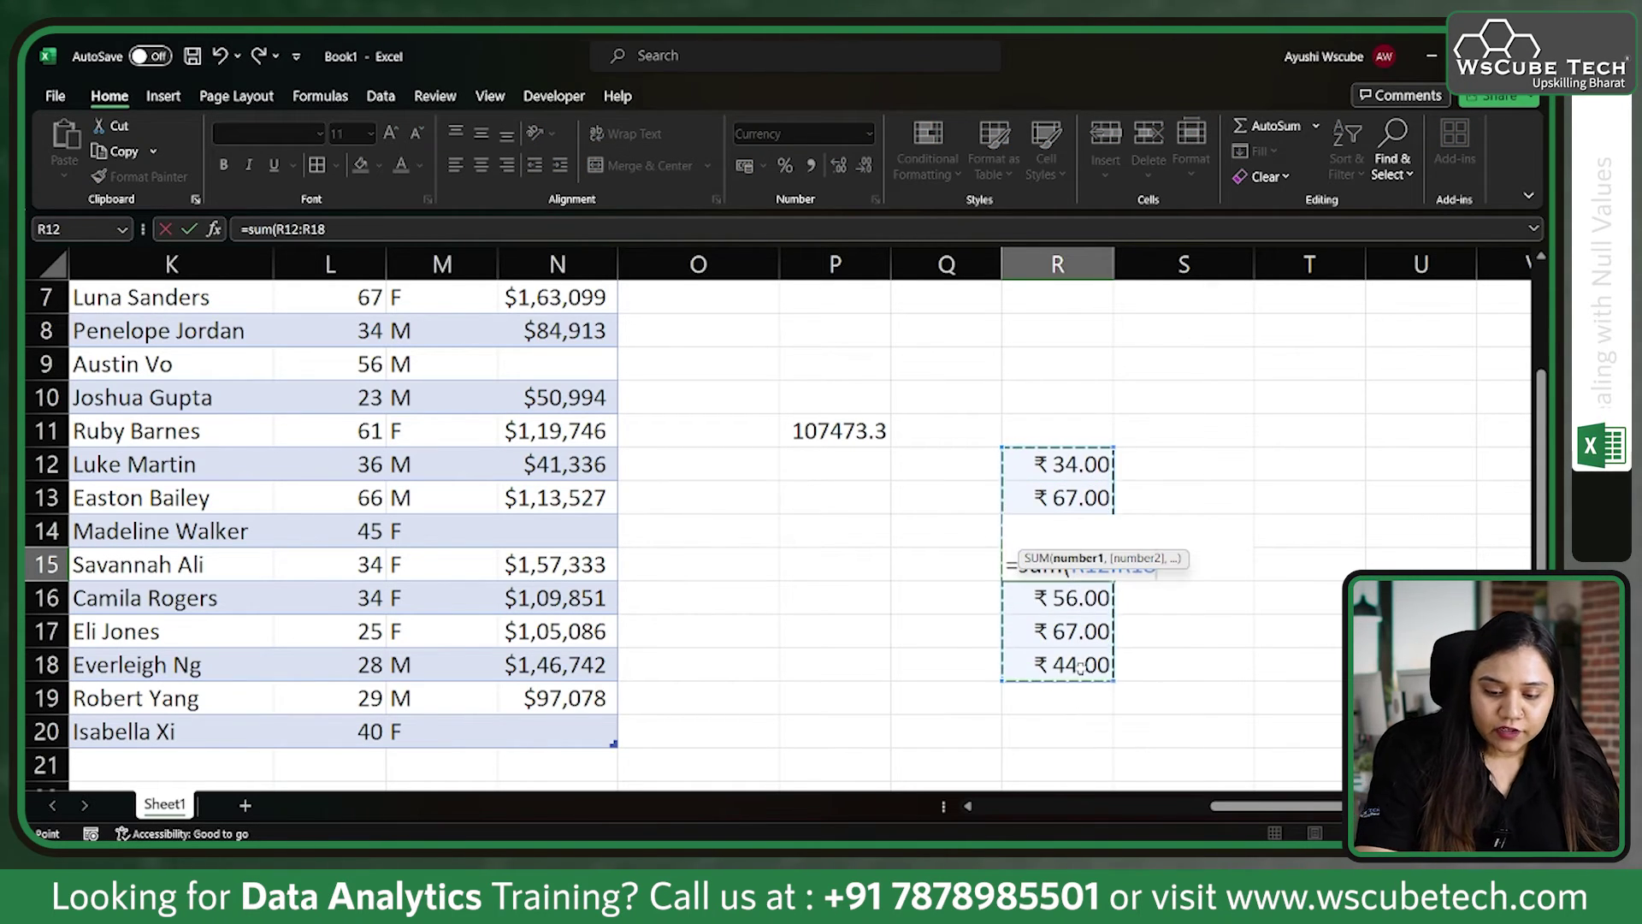
{"action": "type", "text": ")"}
{"action": "key", "text": "Return"}
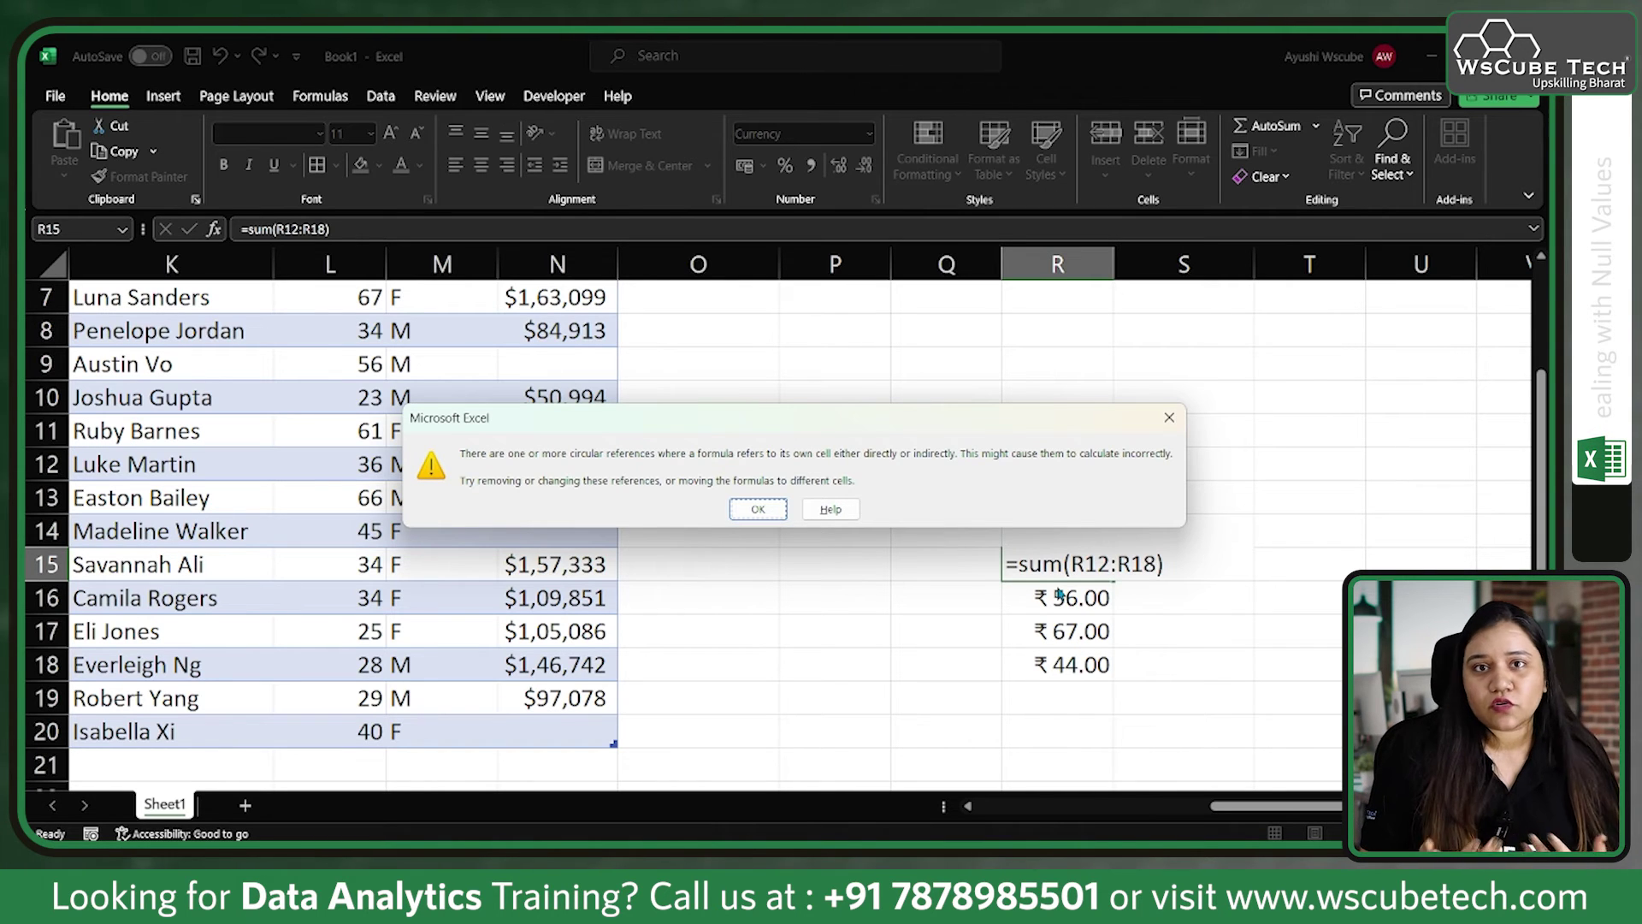
{"action": "left_click", "coordinate": [1169, 418]}
Step: Clear the sample values from R12:R18
{"action": "left_click", "coordinate": [1068, 473]}
{"action": "left_click_drag", "start_coordinate": [1069, 466], "coordinate": [1121, 680]}
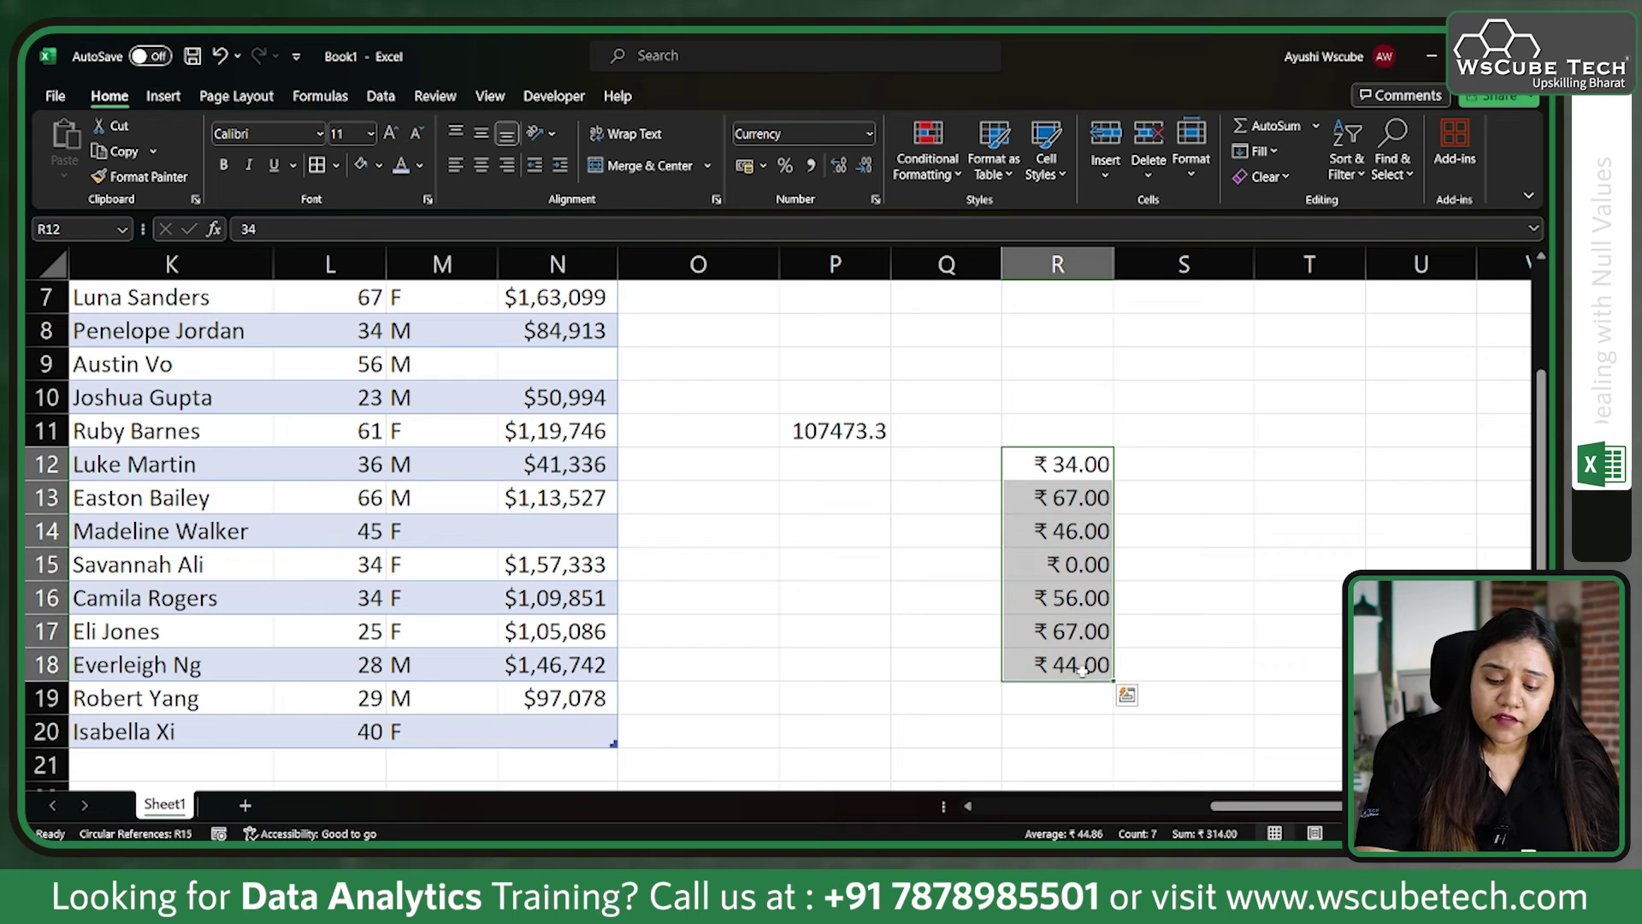
{"action": "key", "text": "Delete"}
{"action": "scroll", "coordinate": [699, 605], "scroll_direction": "up", "scroll_amount": 2}
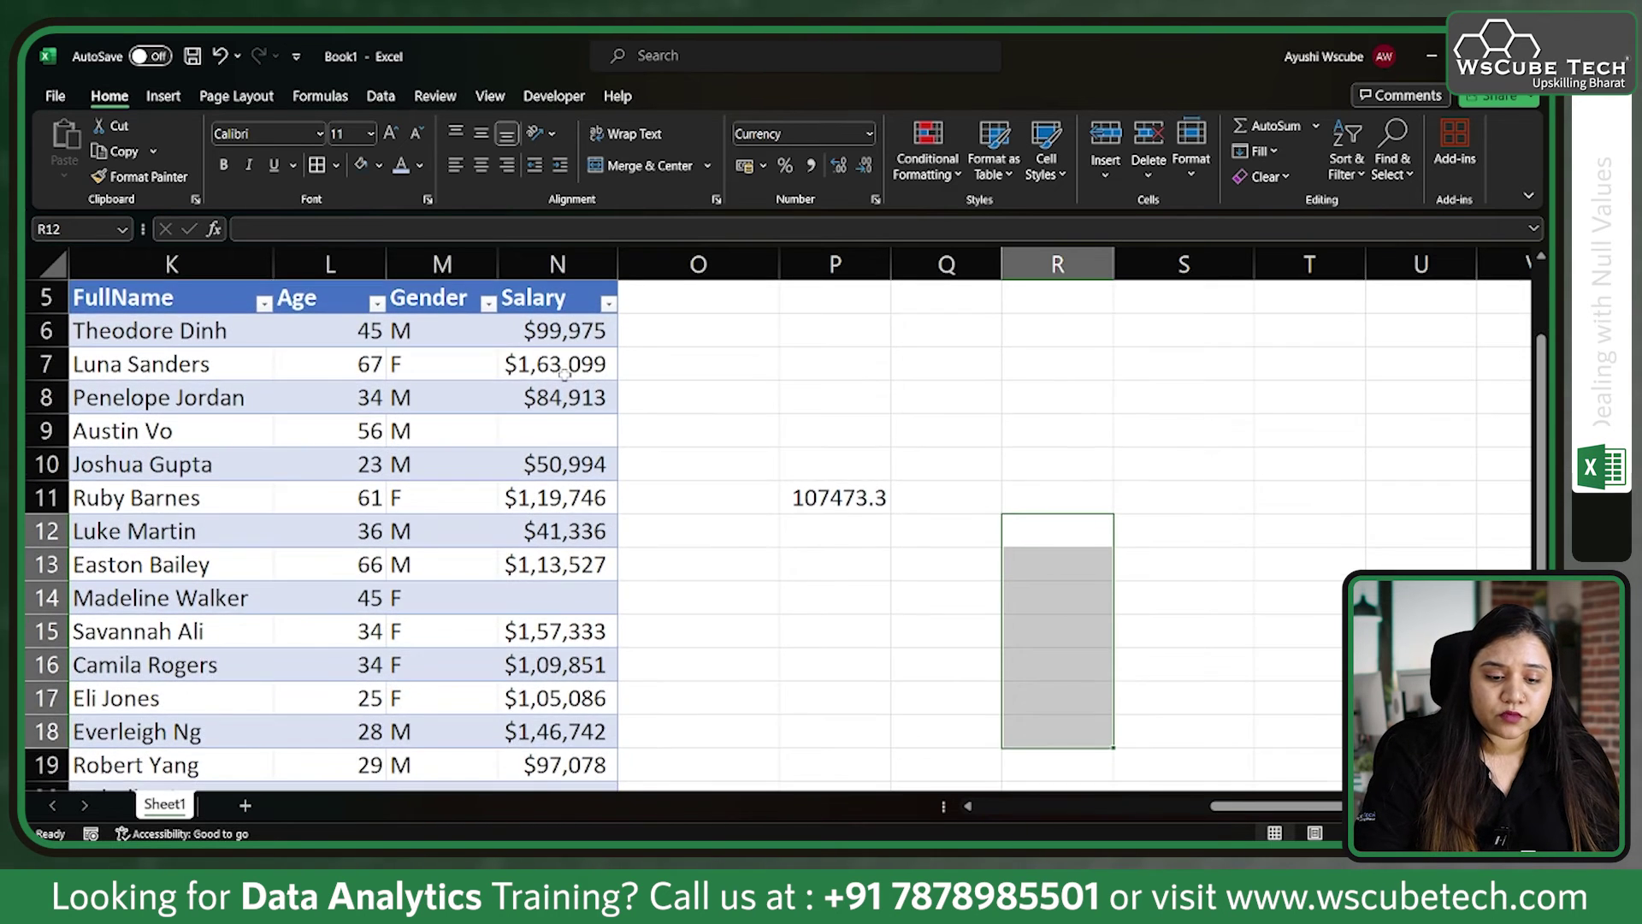
{"action": "left_click", "coordinate": [564, 347]}
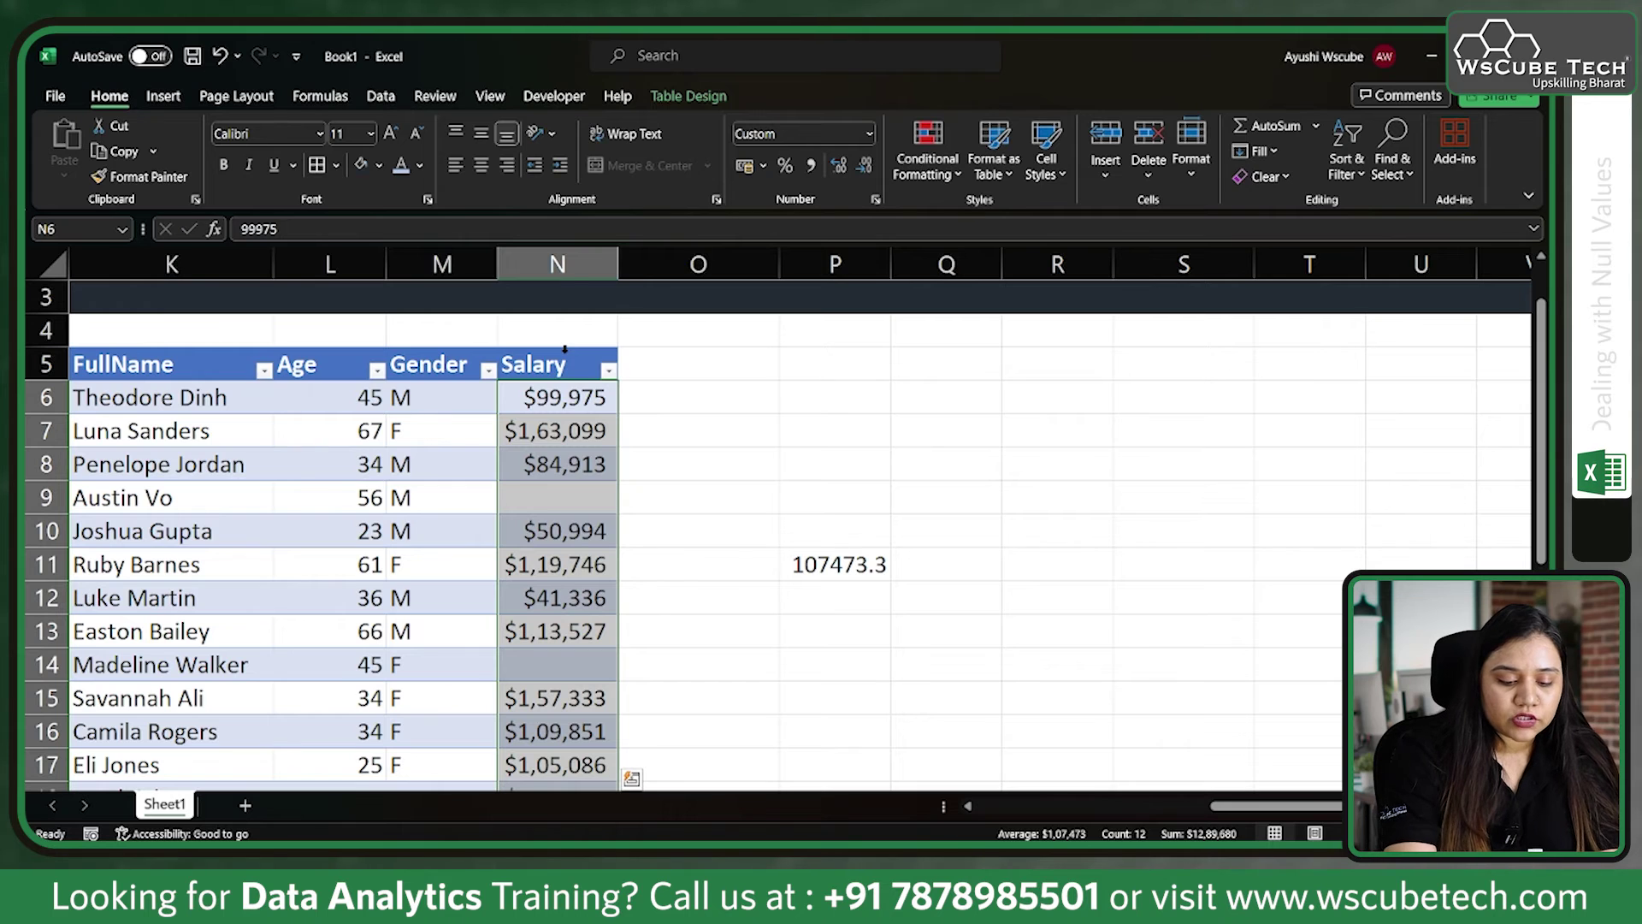
Step: Select only the blank Salary cells with Go To Special > Blanks
{"action": "key", "text": "ctrl+g"}
{"action": "left_click", "coordinate": [307, 534]}
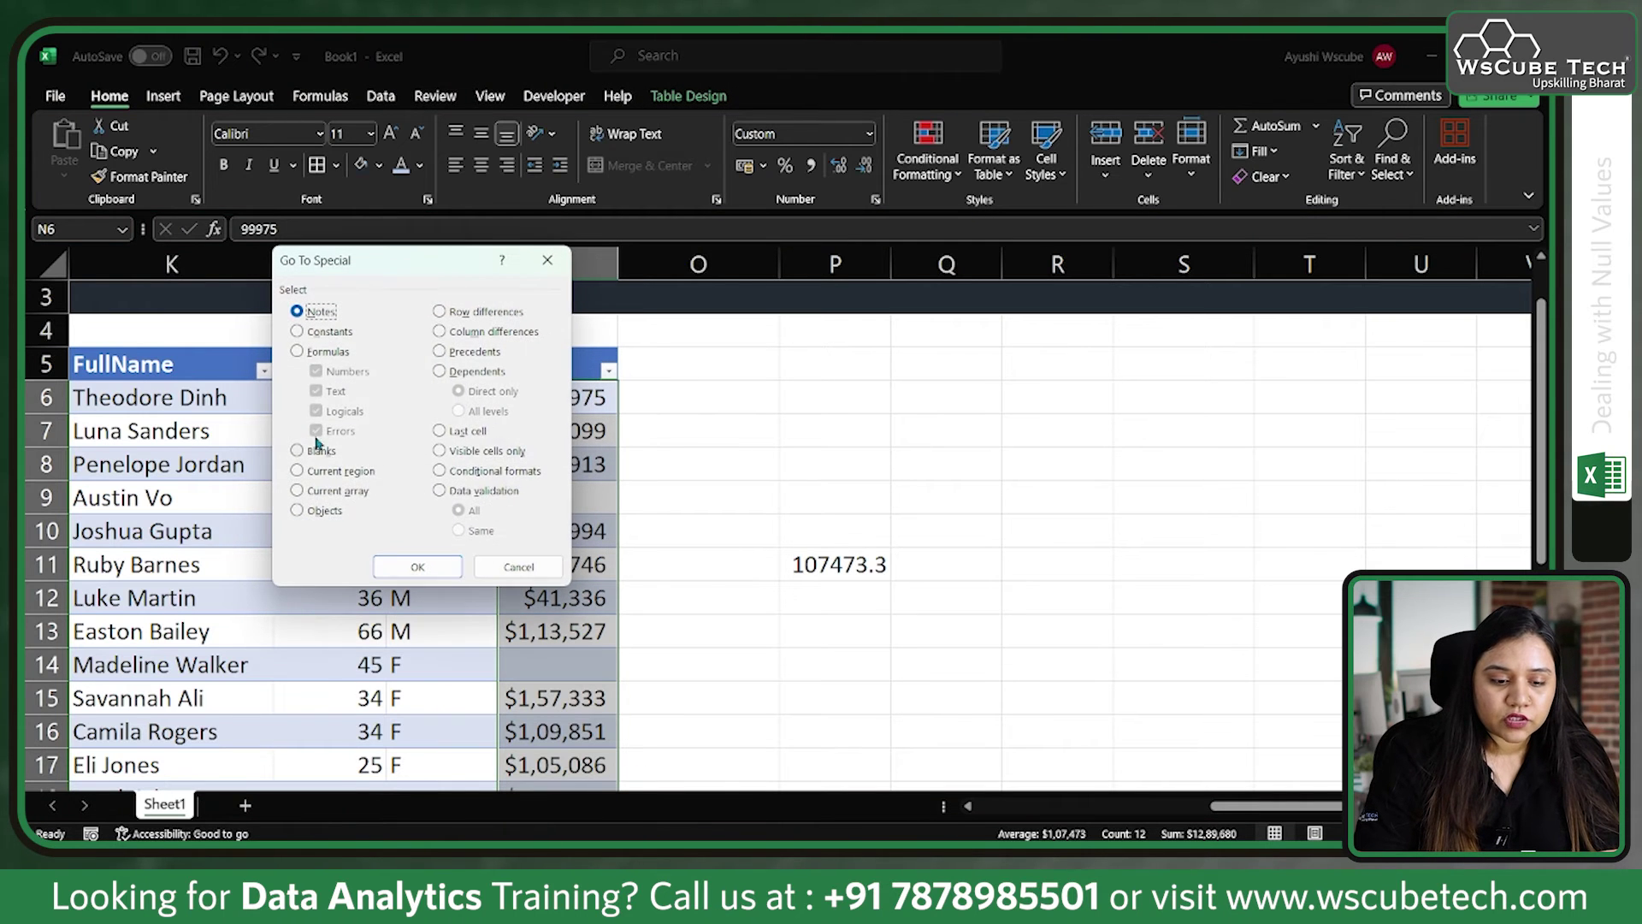
{"action": "left_click", "coordinate": [297, 451]}
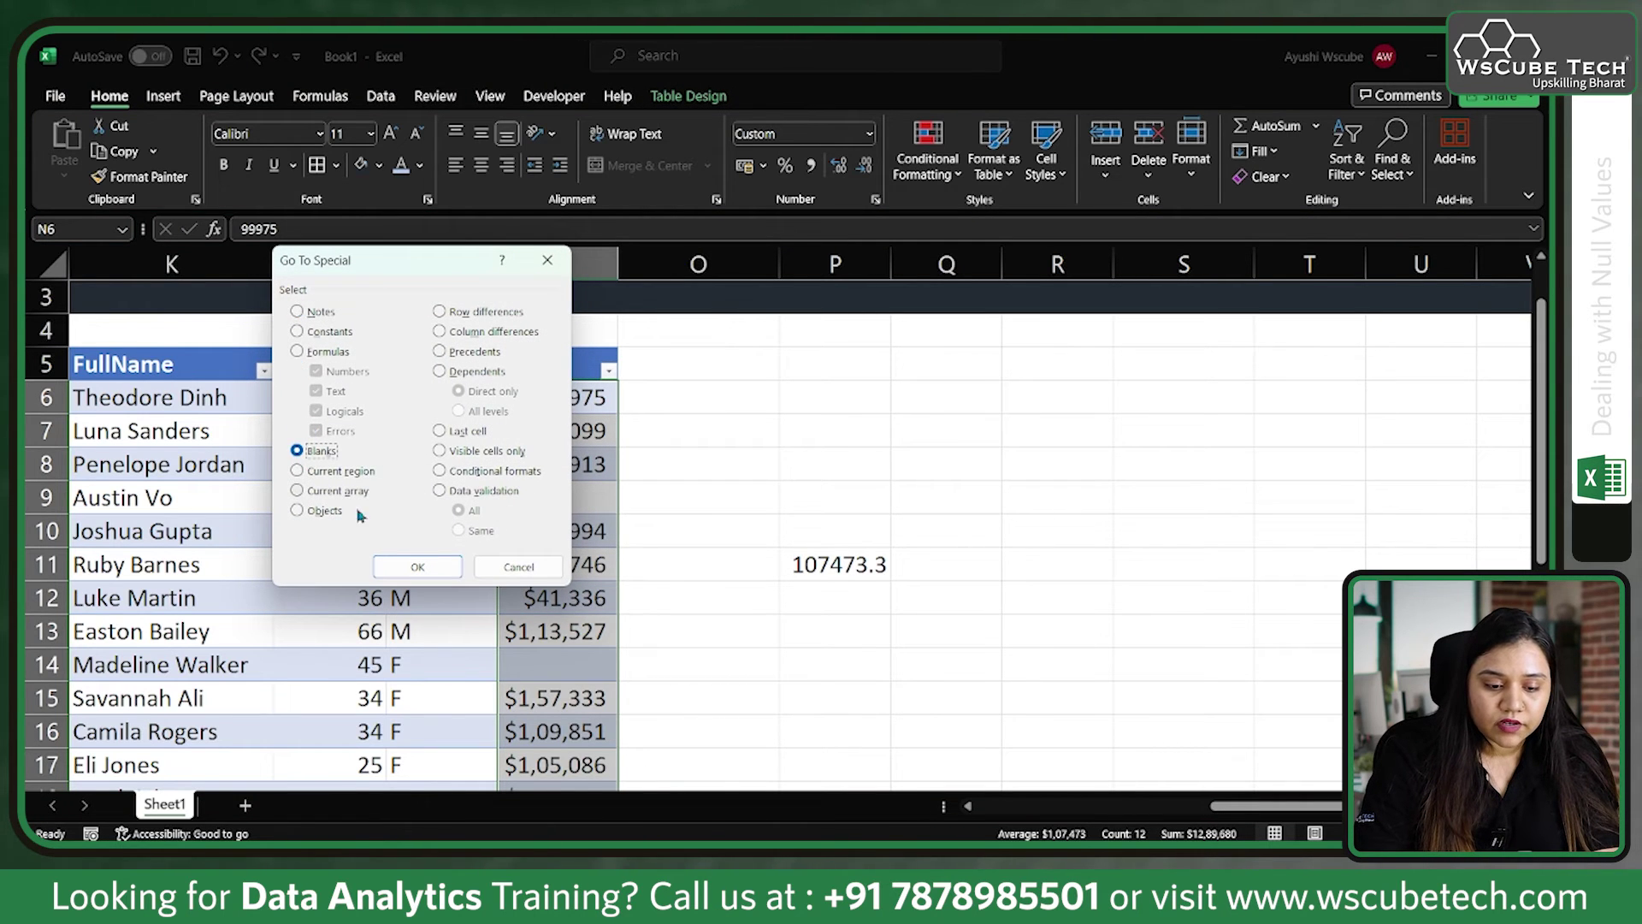
{"action": "left_click", "coordinate": [422, 566]}
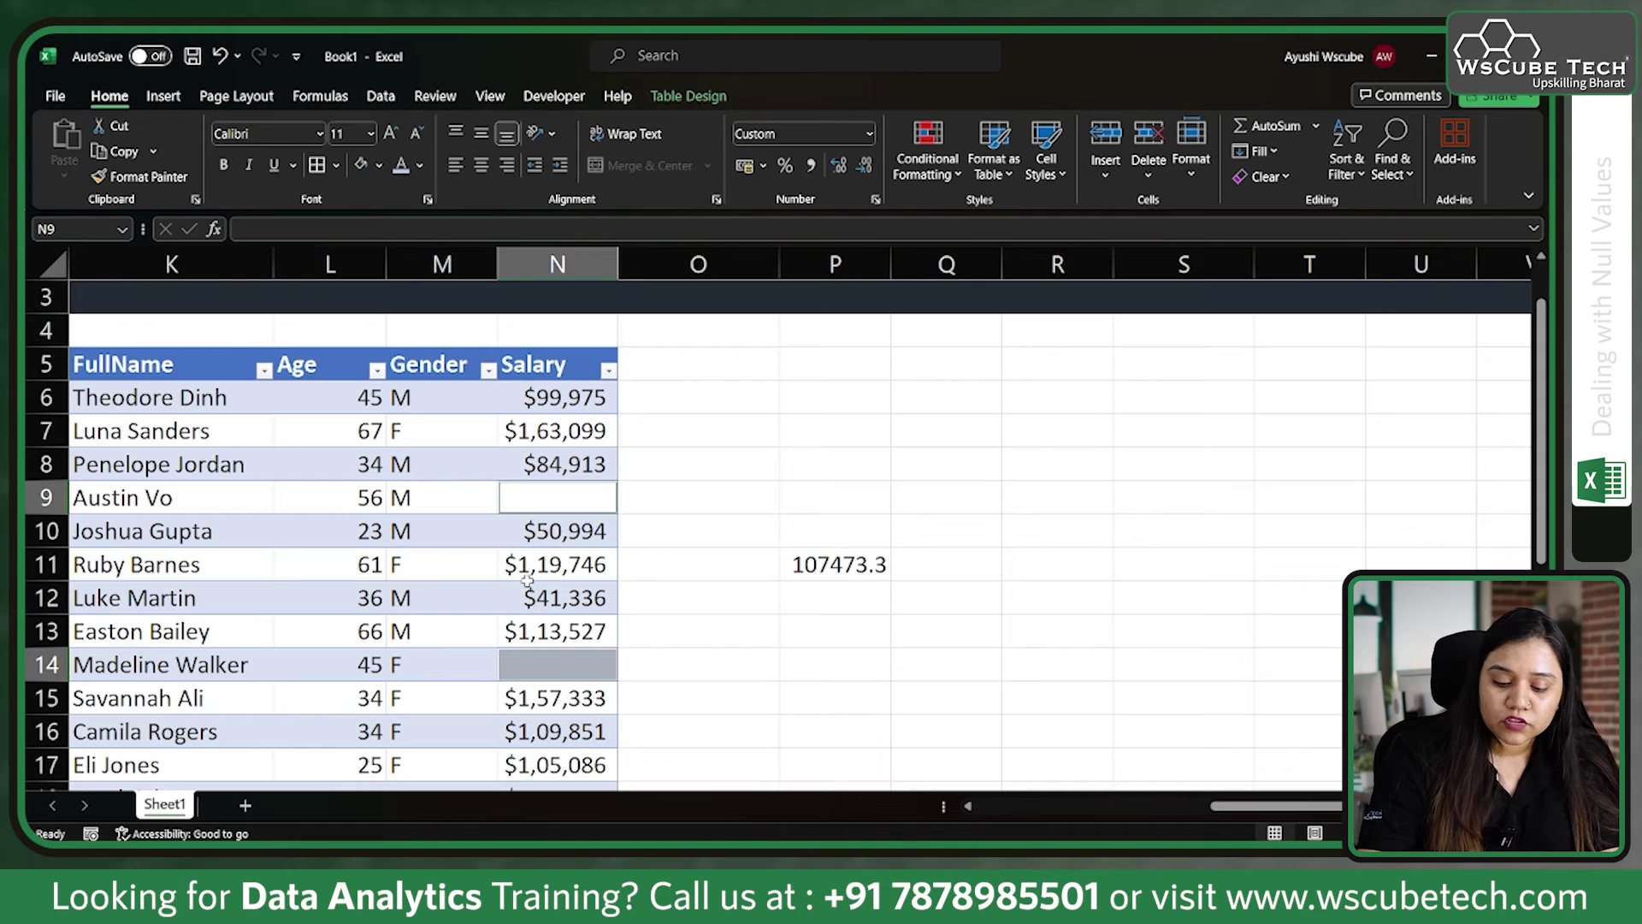
Step: Try =P11 in the blank Salary cells, dismiss the circular-reference warning, and clear it
{"action": "type", "text": "="}
{"action": "left_click", "coordinate": [817, 567]}
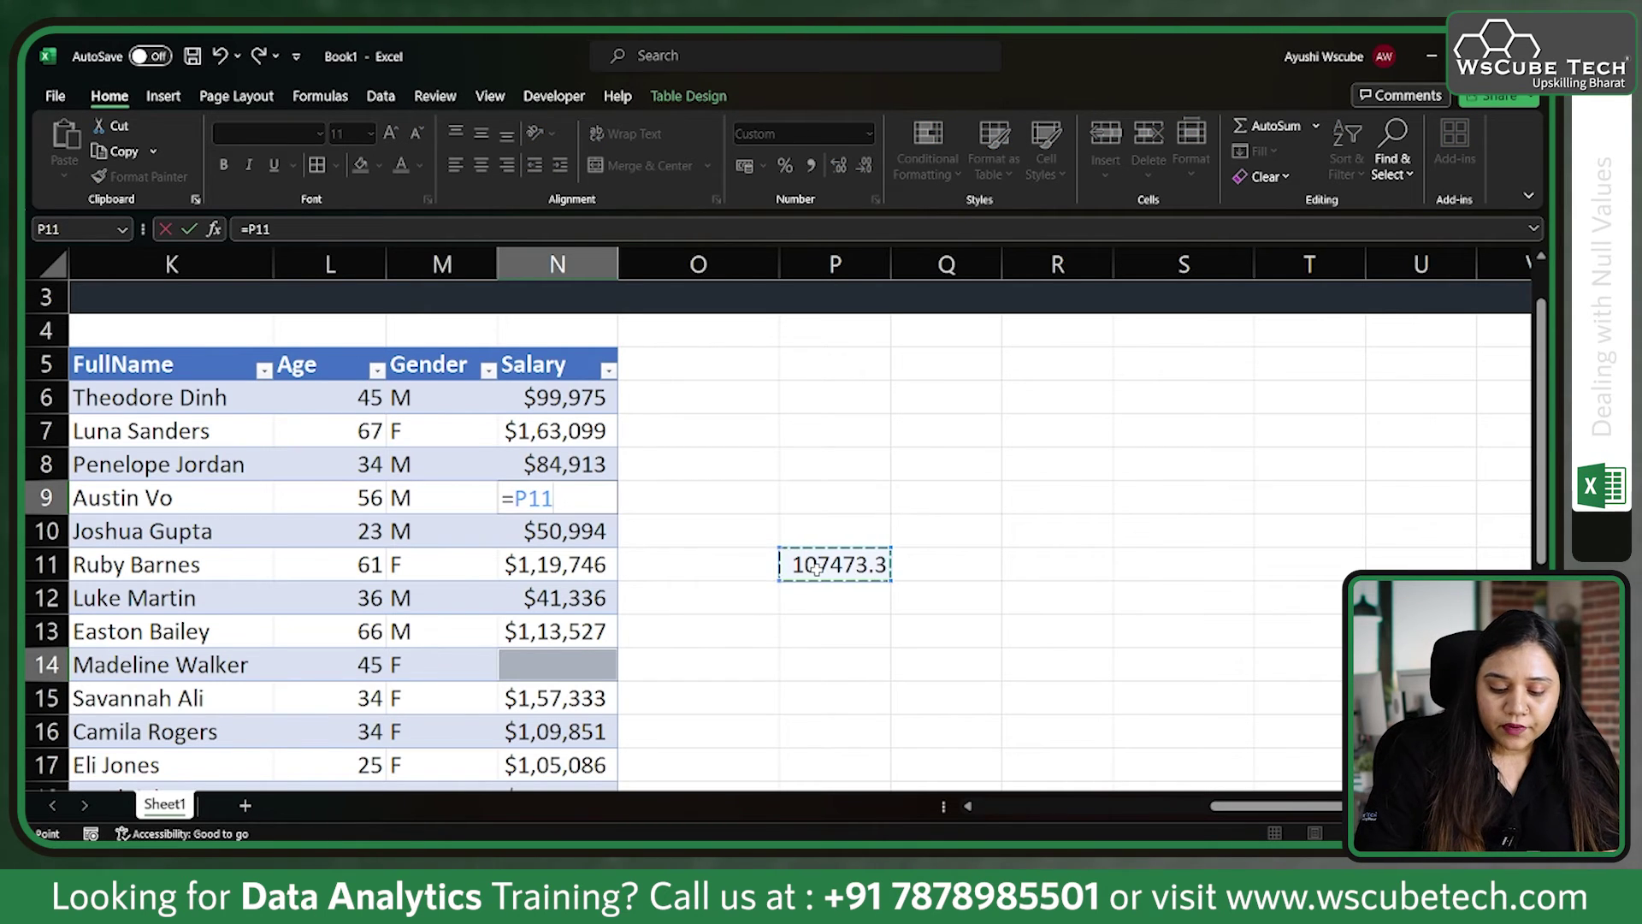
{"action": "key", "text": "Return"}
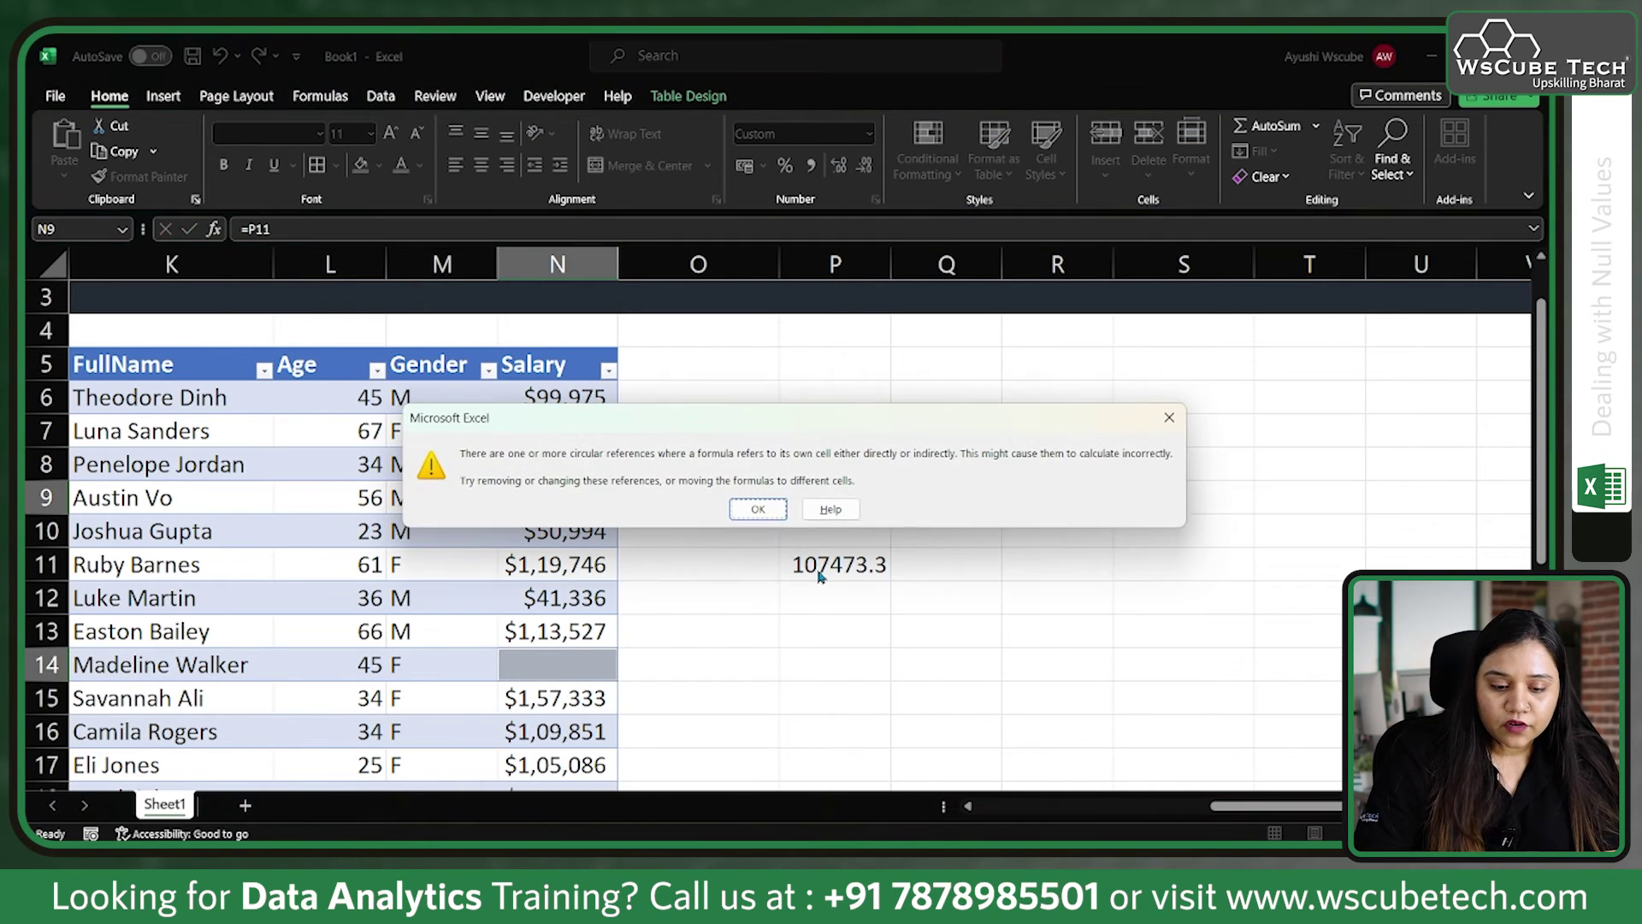
{"action": "left_click", "coordinate": [1172, 419]}
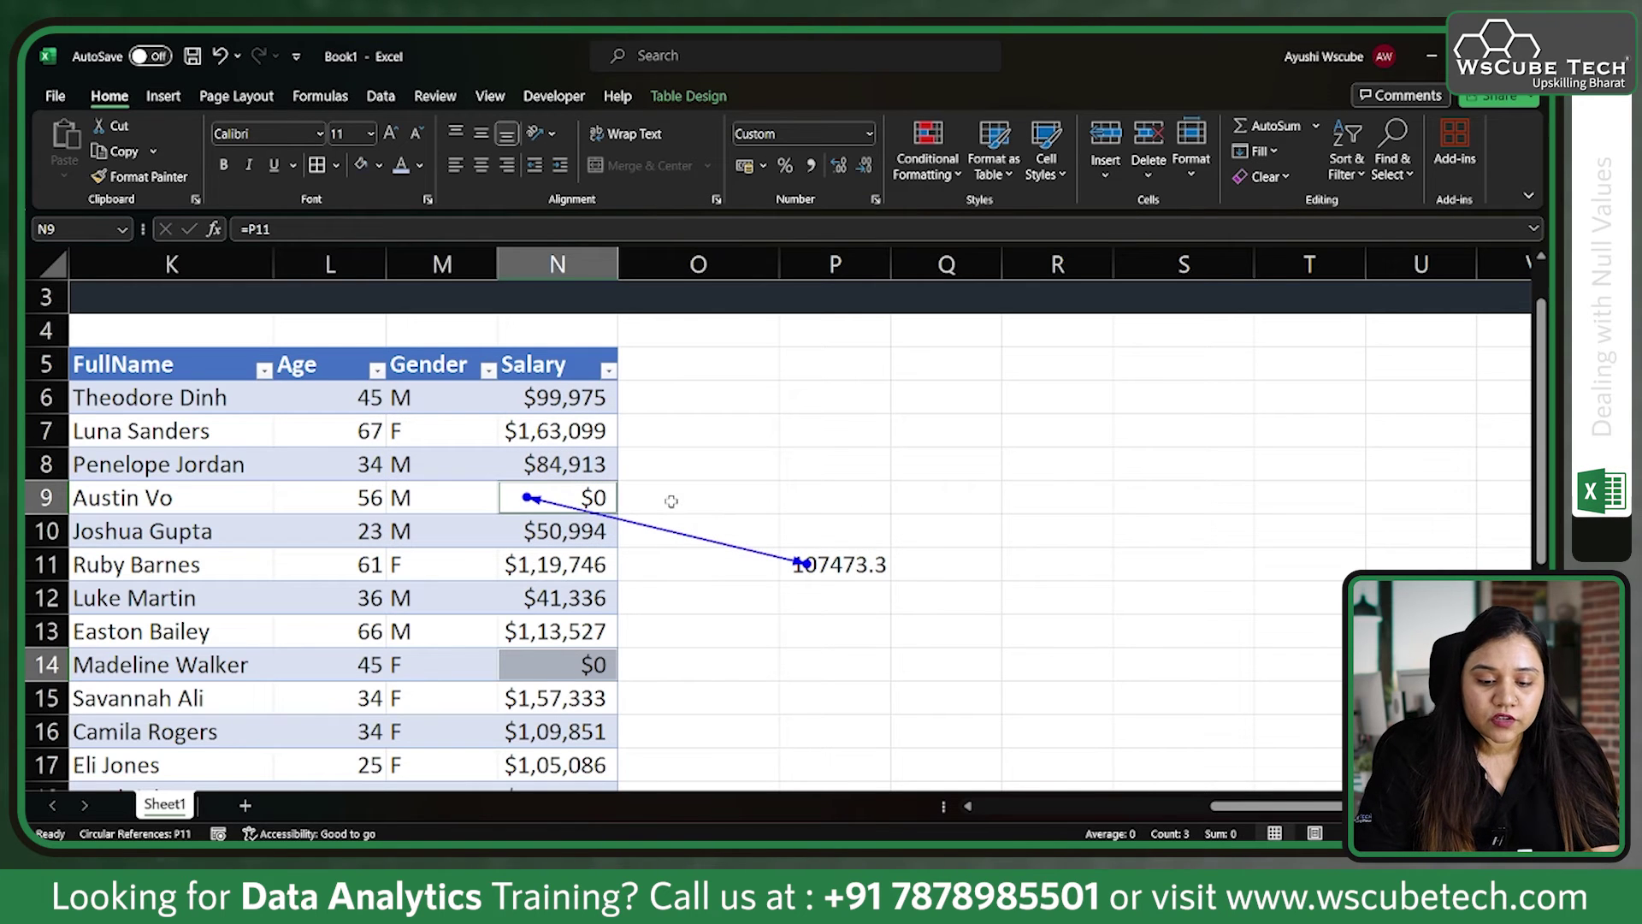
{"action": "key", "text": "Delete"}
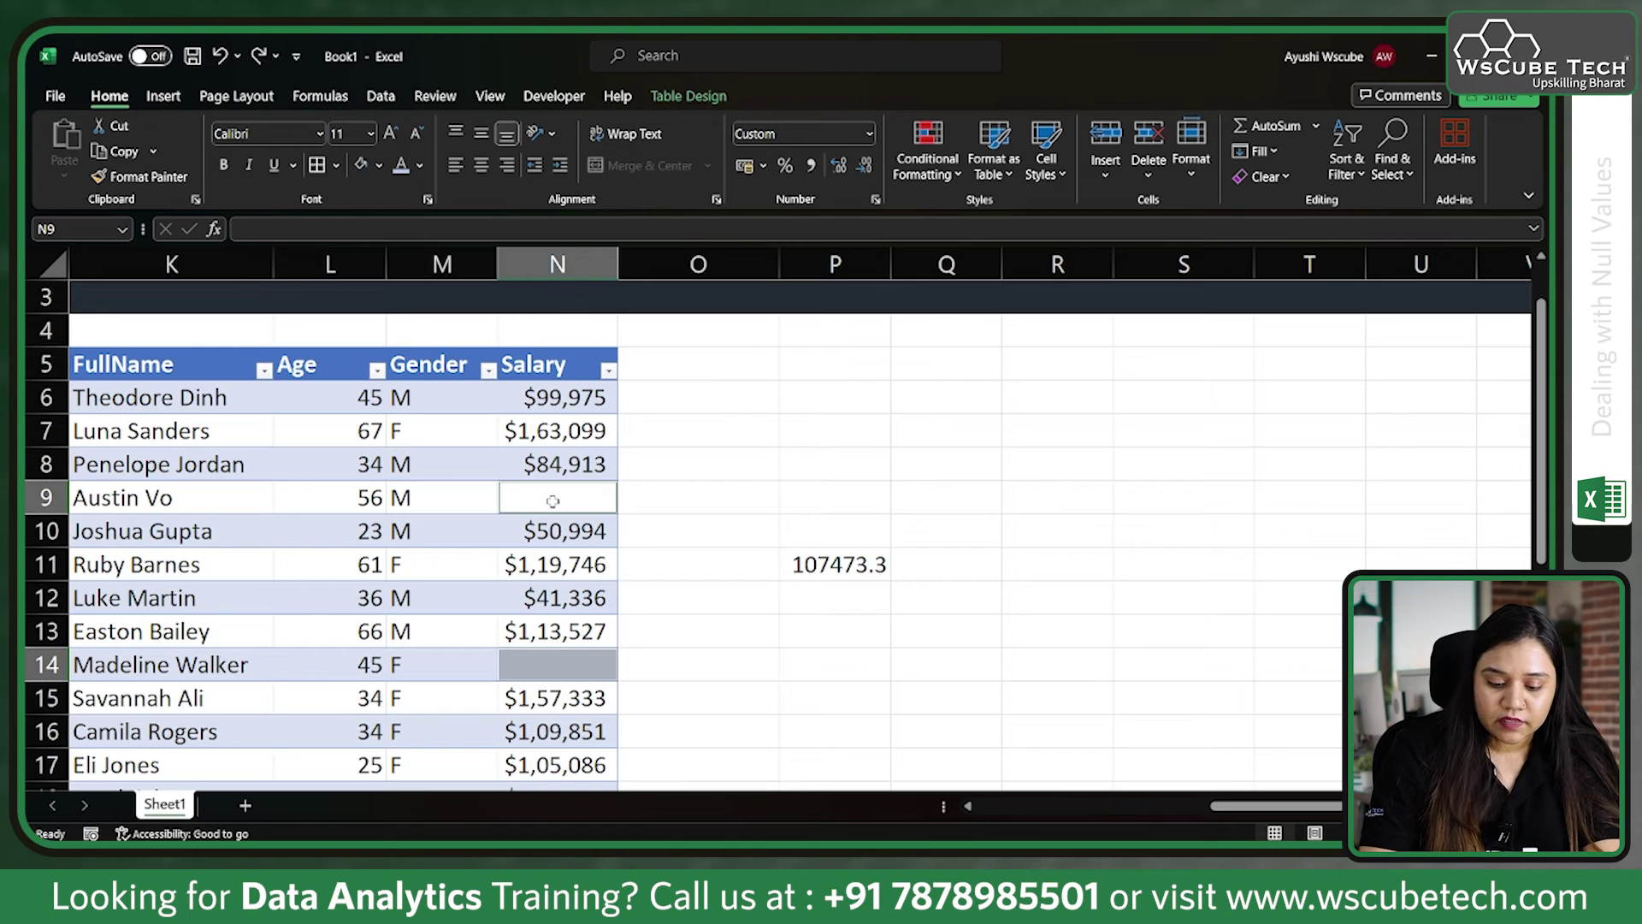
{"action": "type", "text": "1074"}
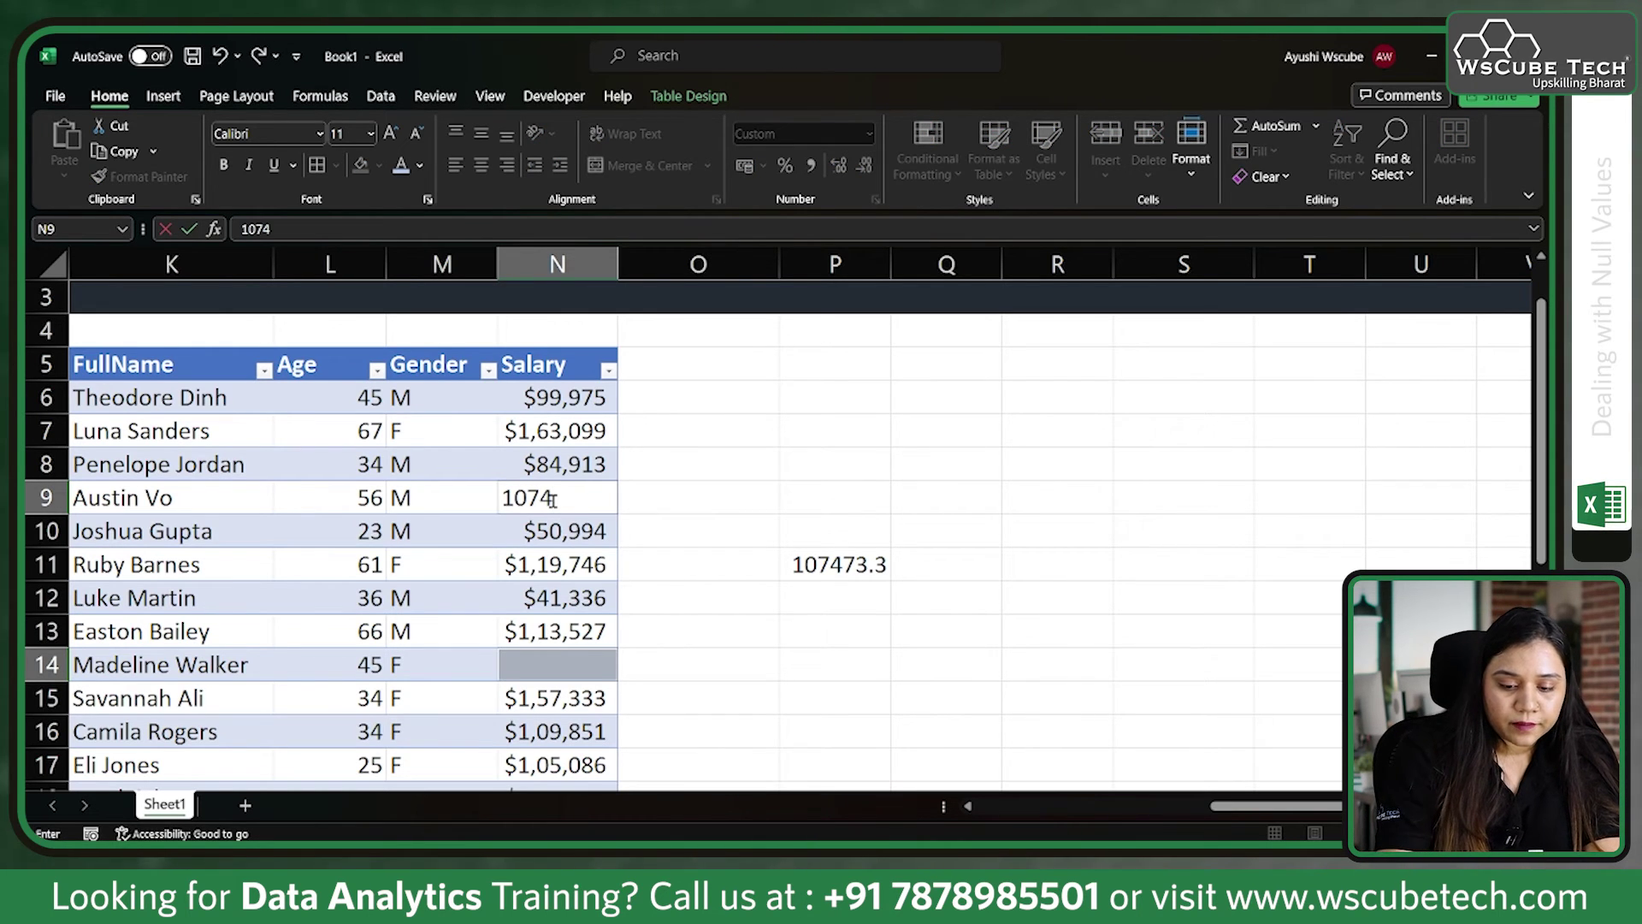
{"action": "type", "text": "73"}
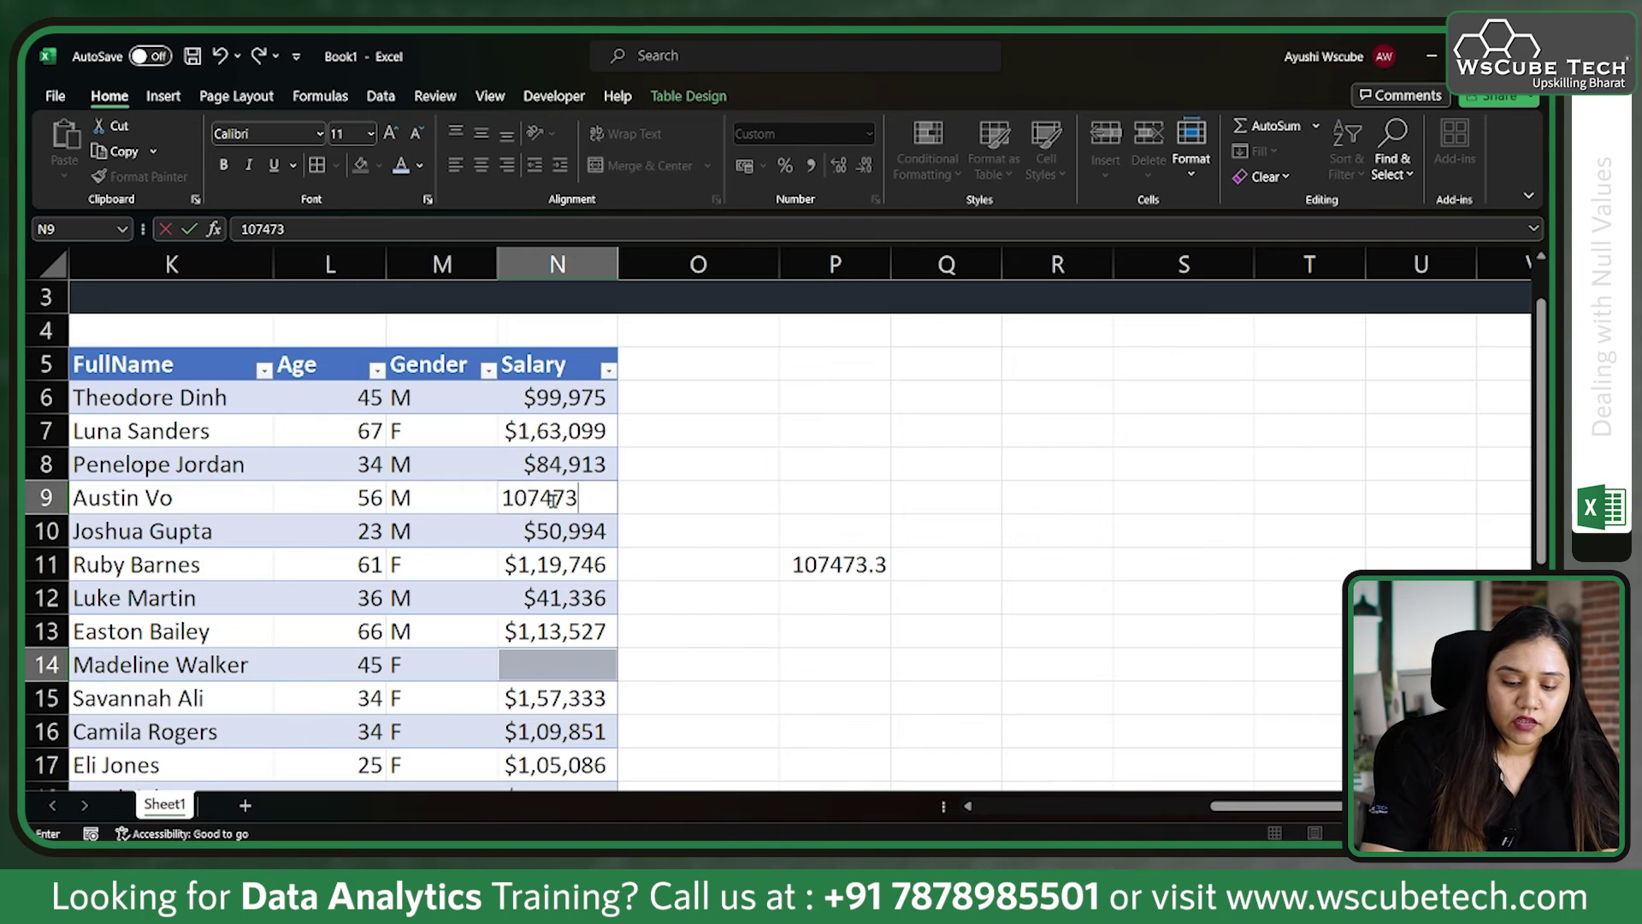
Step: Fill blank Salary cells N9 and N14 with 107473, then check P11's AVERAGE formula
{"action": "key", "text": "ctrl+Return"}
{"action": "scroll", "coordinate": [580, 504], "scroll_direction": "down", "scroll_amount": 1}
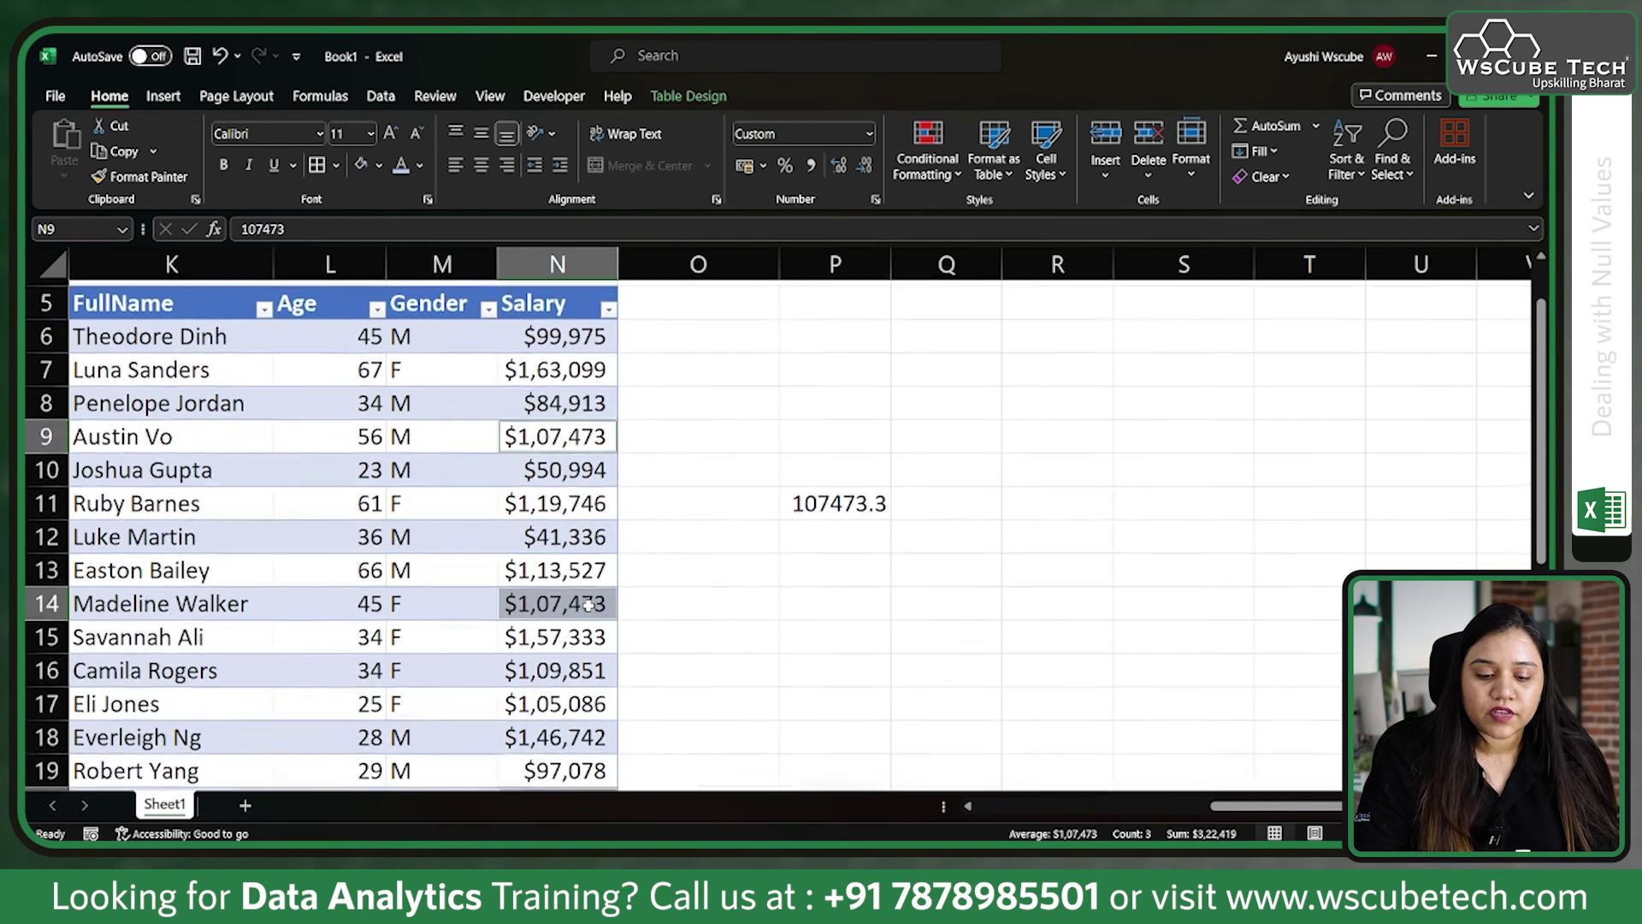
{"action": "scroll", "coordinate": [582, 504], "scroll_direction": "down", "scroll_amount": 1}
{"action": "scroll", "coordinate": [581, 504], "scroll_direction": "up", "scroll_amount": 2}
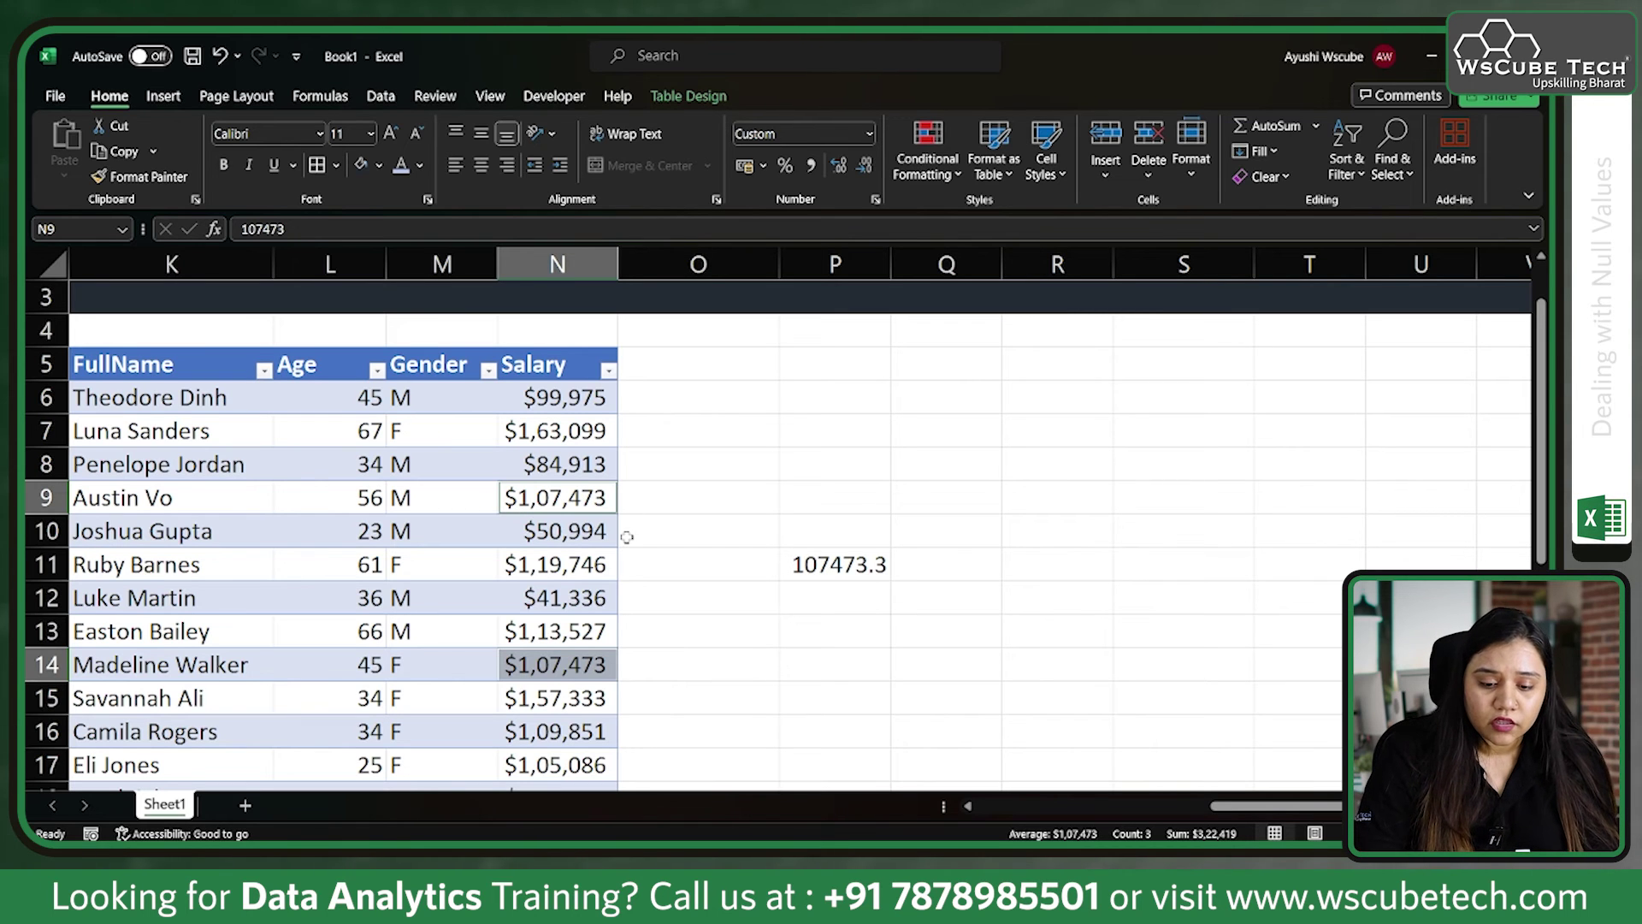
{"action": "left_click", "coordinate": [845, 573]}
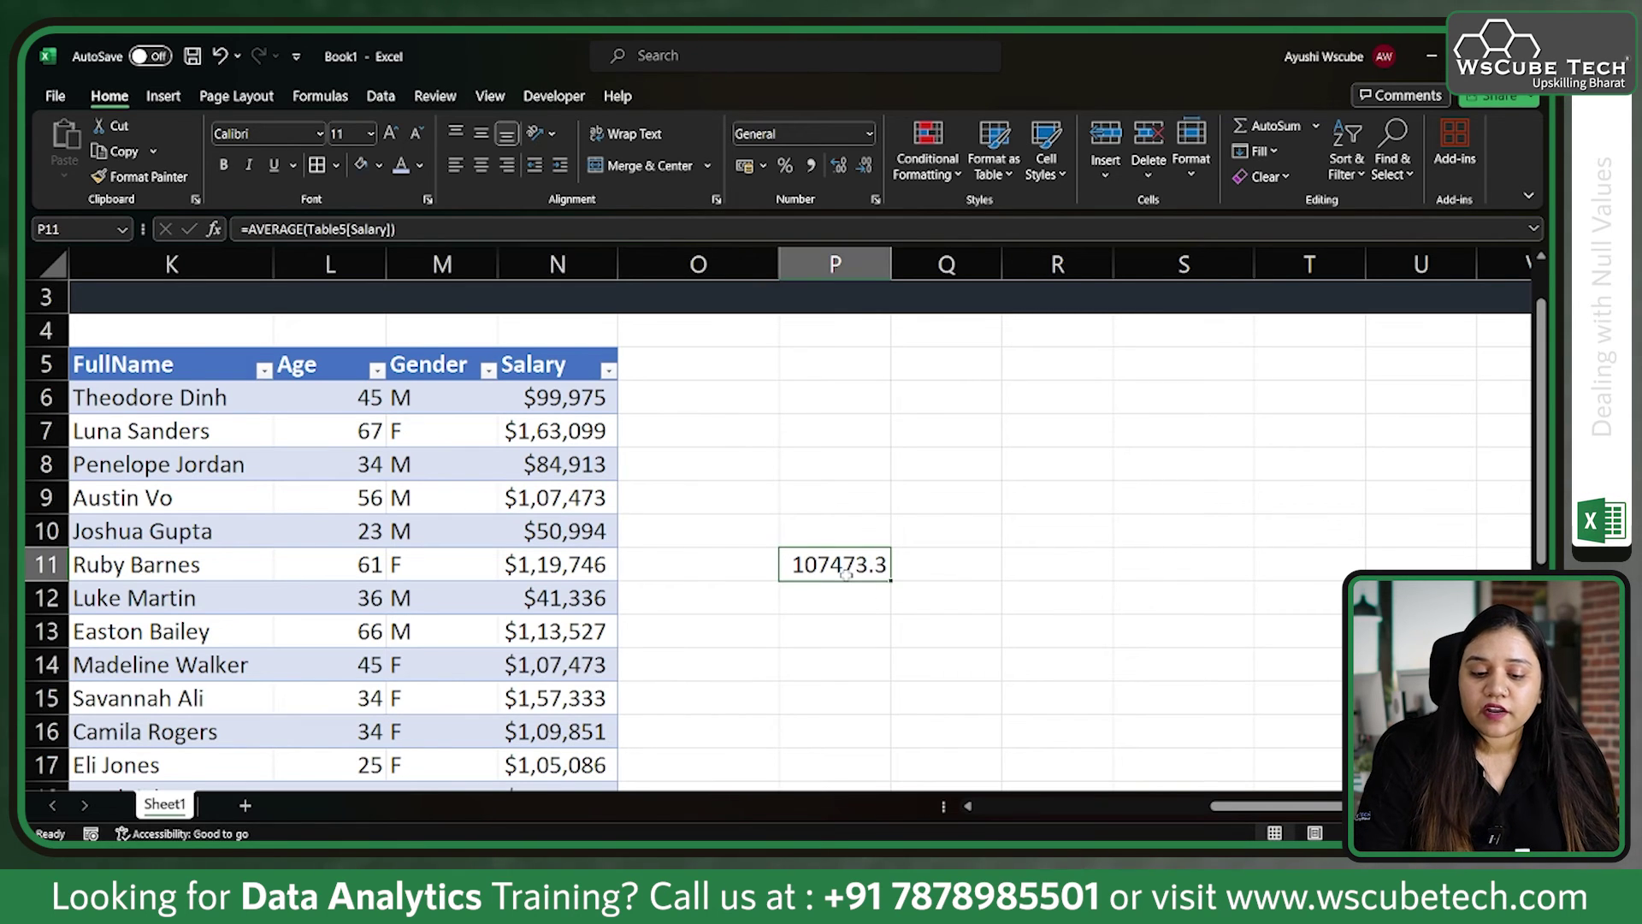